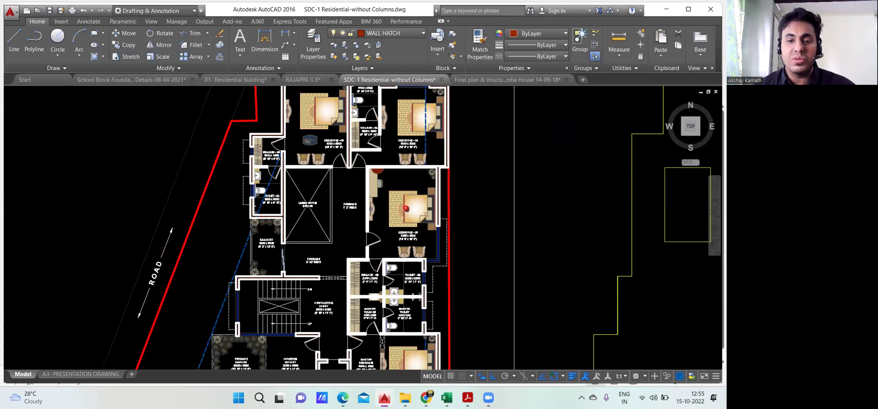
Zoom out on the SDC-1 plan, then open the 01- Residential Building.dwg drawing
scroll(338, 201, up, 1)
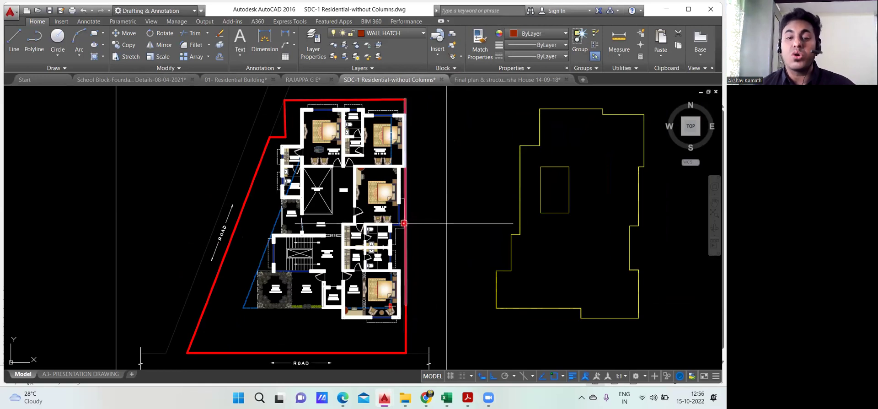
mouse_move(404, 223)
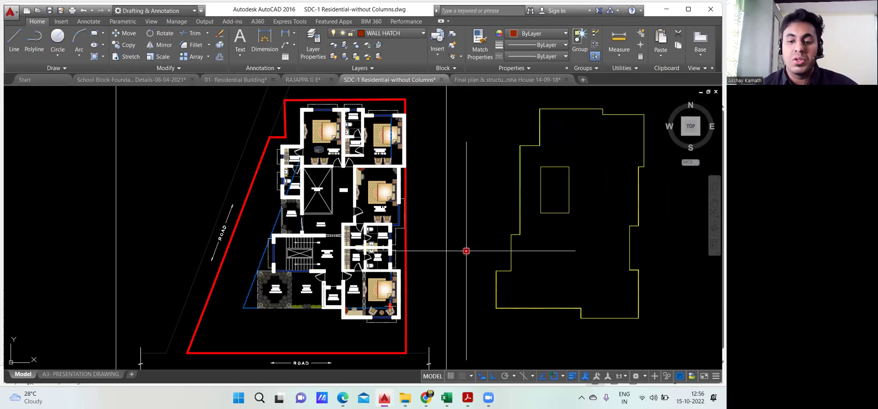
key(alt+Tab)
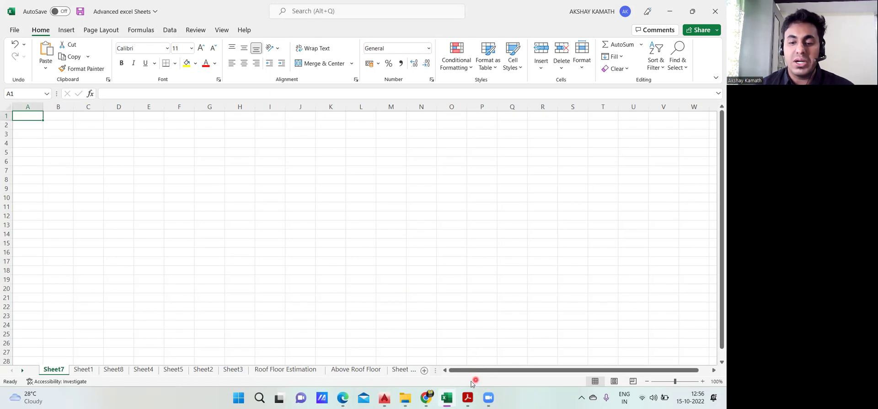
click(405, 397)
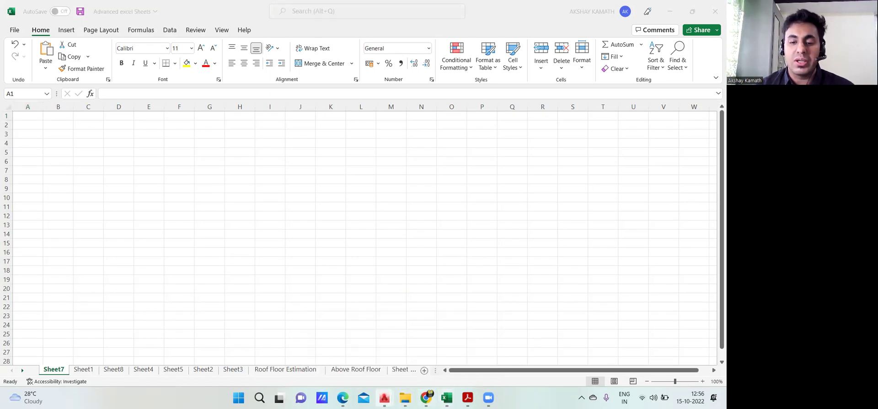
mouse_move(385, 397)
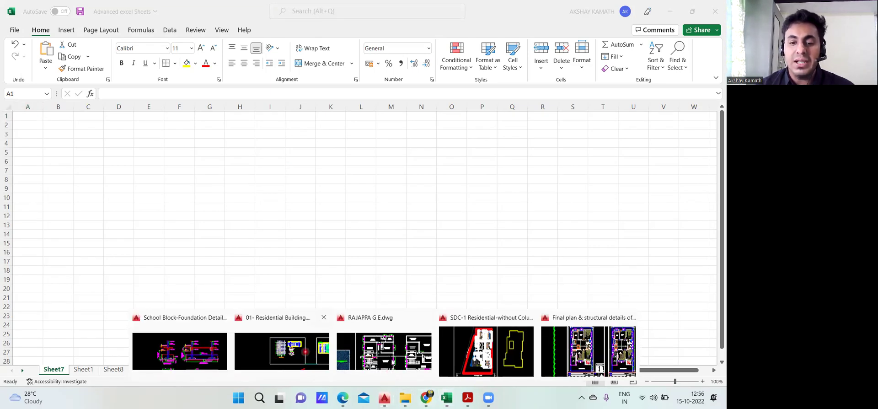
click(281, 362)
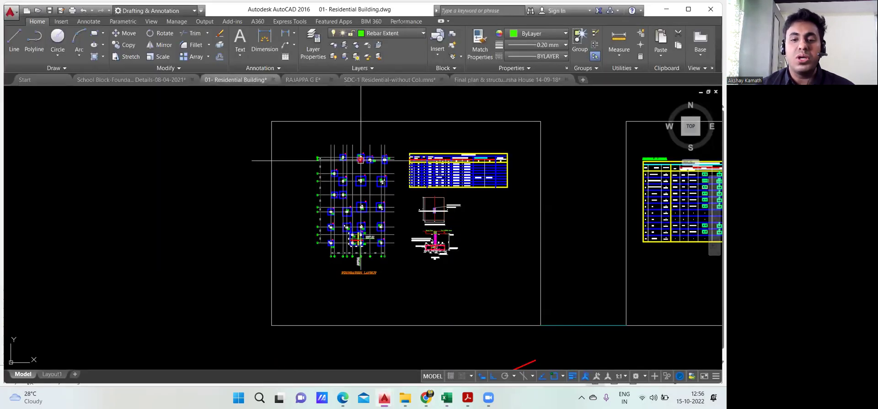
Zoom and pan to review the F1–F9 Schedule of Footing, then go back to Excel's Sheet7
scroll(359, 164, up, 6)
scroll(361, 159, up, 2)
drag(311, 151, 60, 153)
drag(380, 174, 53, 165)
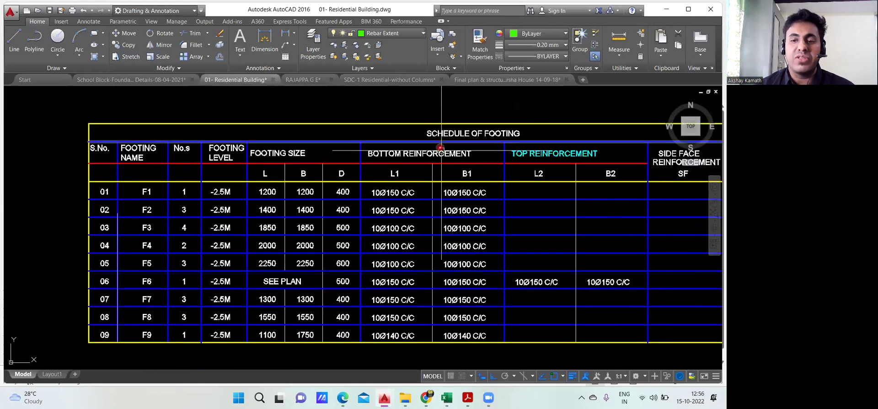
scroll(249, 158, down, 2)
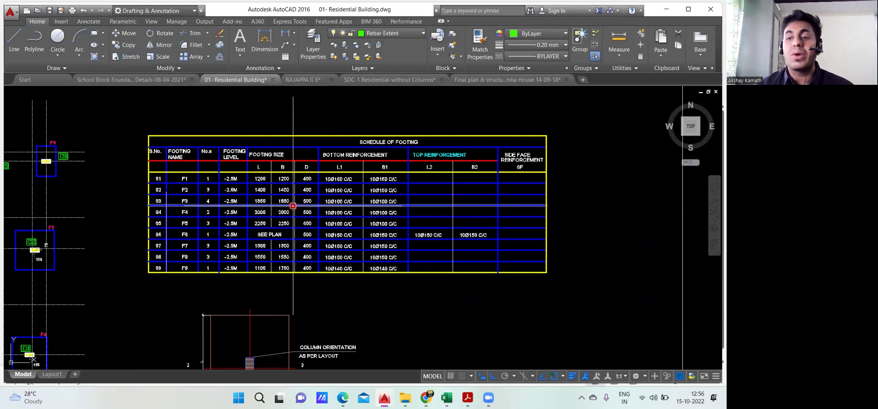
scroll(293, 205, down, 4)
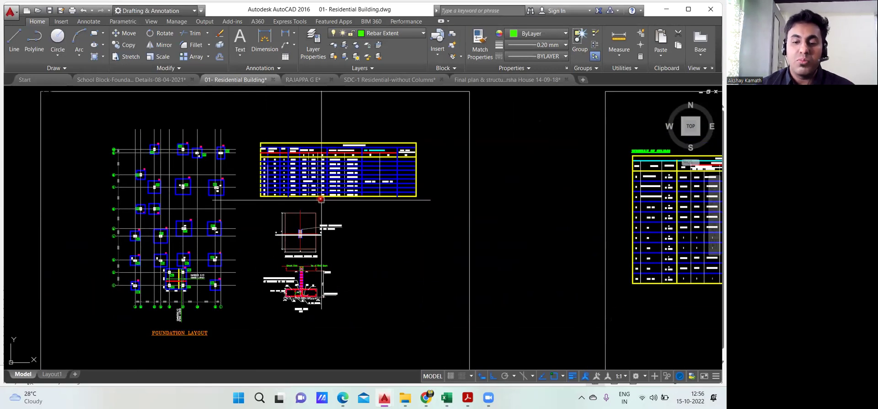
click(447, 398)
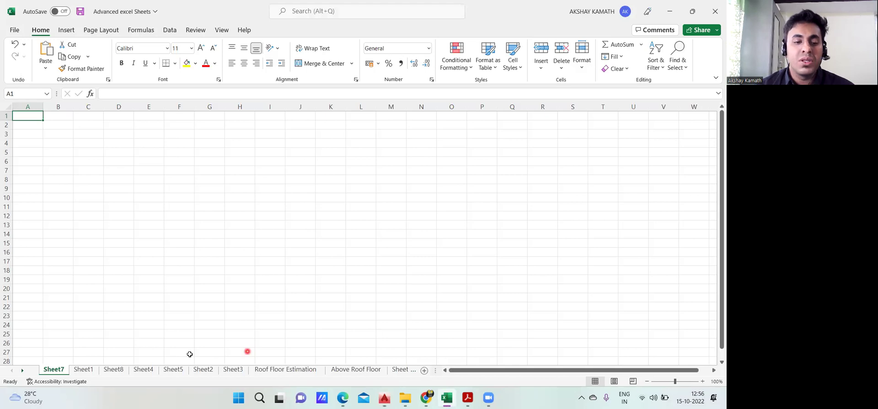
click(83, 369)
scroll(163, 299, down, 2)
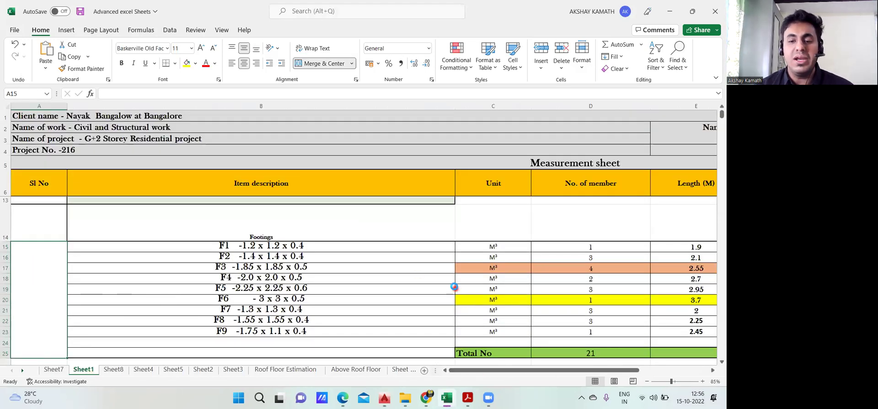
ctrl+scroll(457, 288, down, 2)
scroll(484, 280, up, 2)
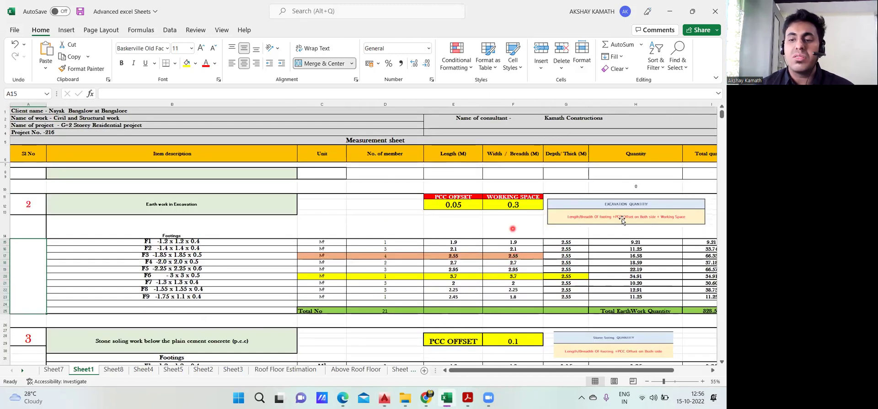
scroll(456, 251, down, 1)
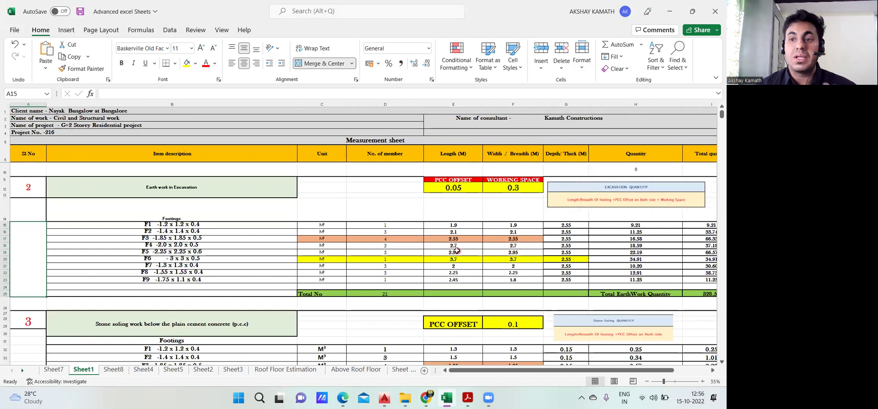
scroll(392, 269, up, 1)
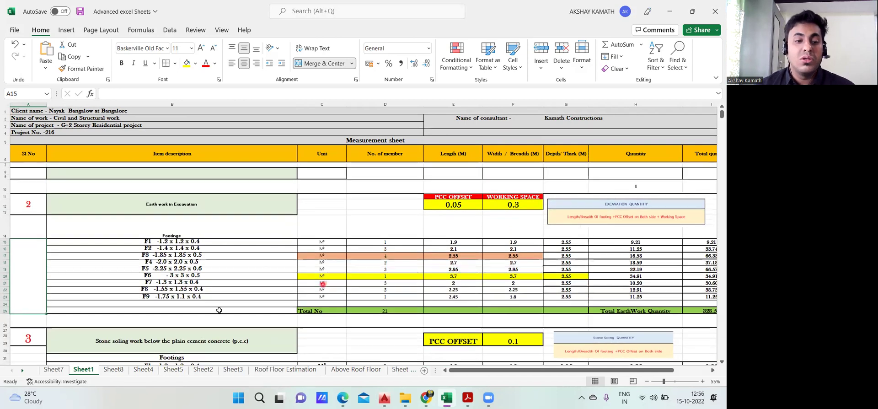
click(51, 372)
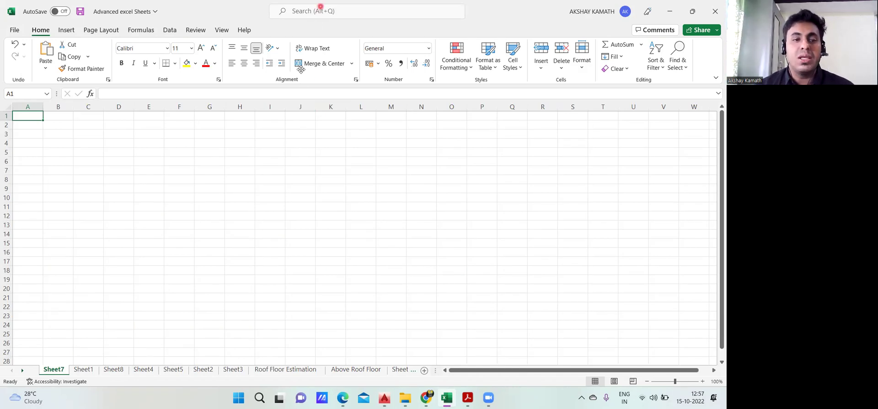
click(616, 124)
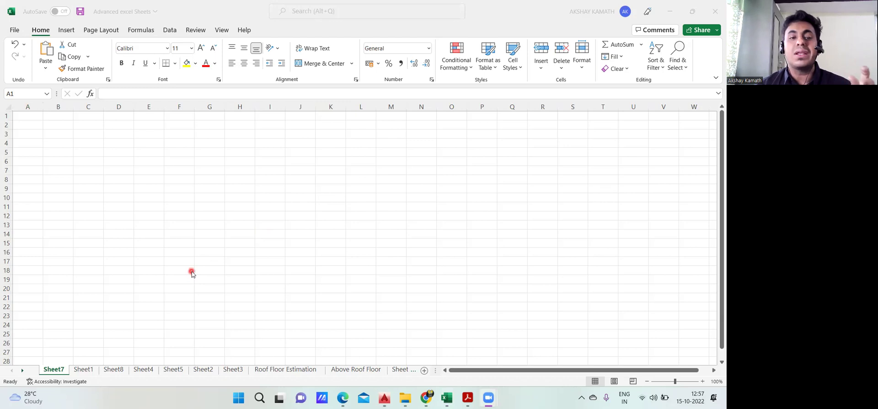
click(81, 370)
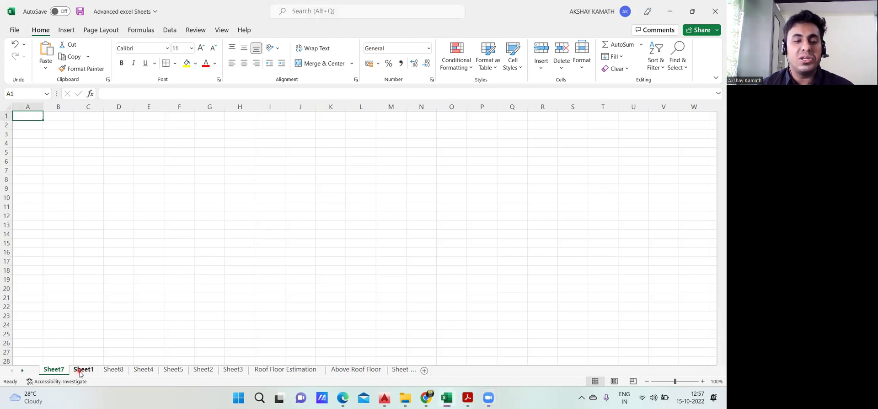
click(81, 371)
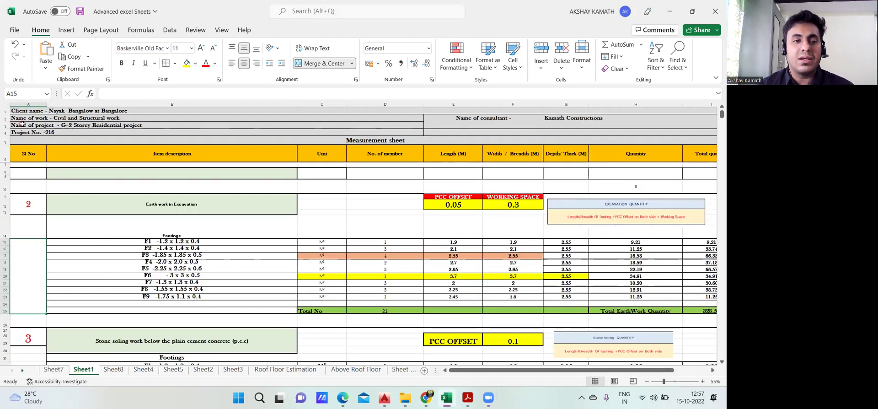
scroll(22, 124, up, 3)
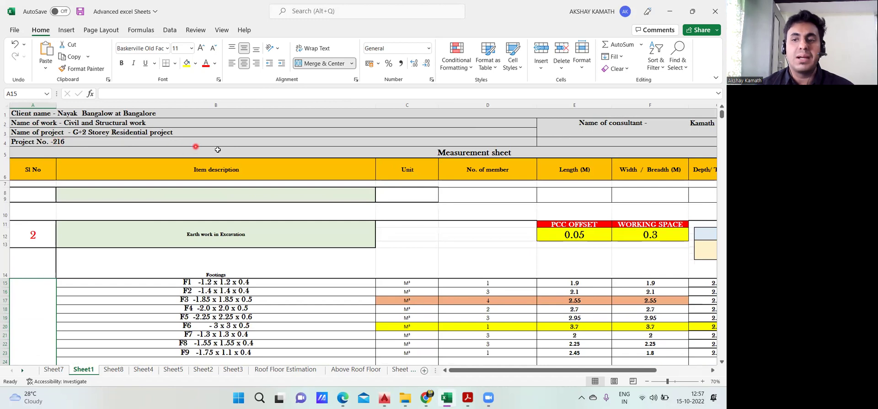
click(175, 142)
right_click(176, 142)
click(114, 241)
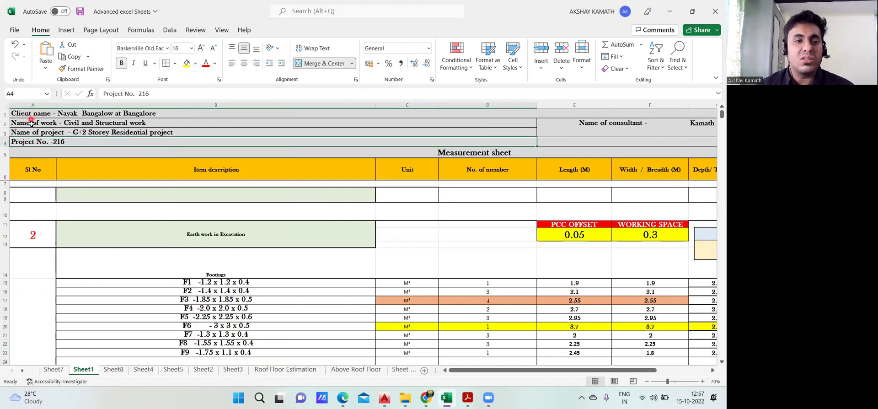
click(53, 369)
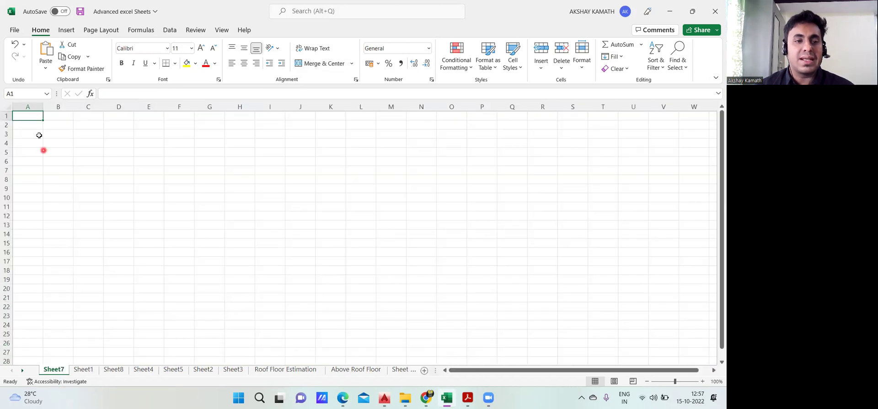
Enter 'Client Name' in A1 and widen column A to fit it
double_click(35, 118)
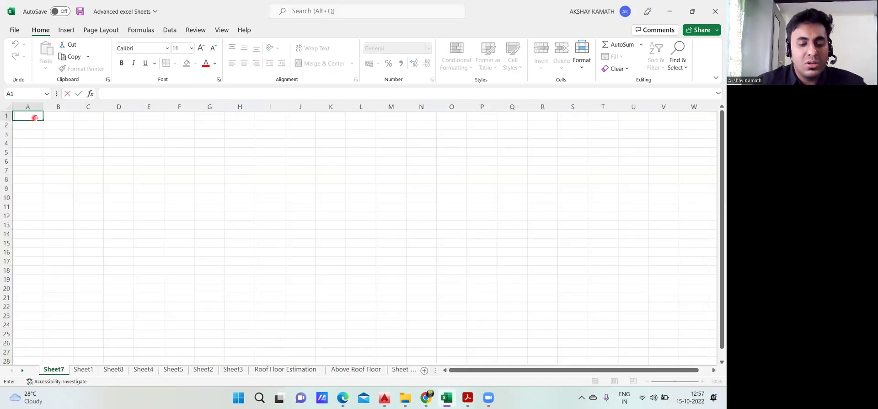
text(clienbt)
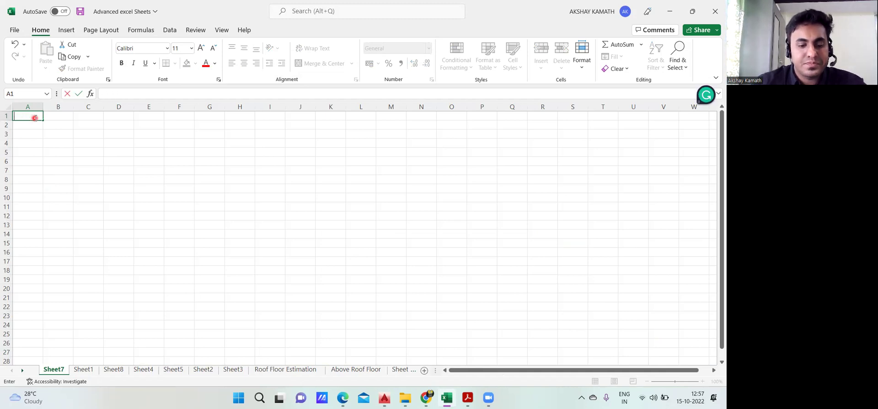
text(Name)
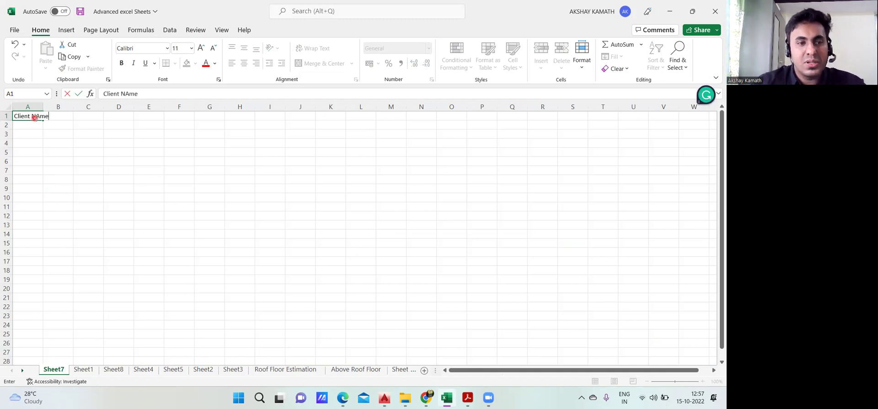
click(111, 150)
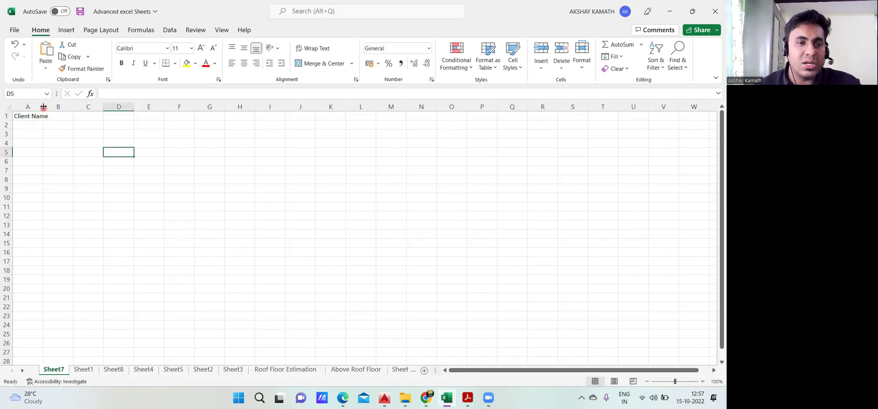
mouse_move(42, 106)
mouse_down()
mouse_move(61, 106)
mouse_move(52, 106)
mouse_up()
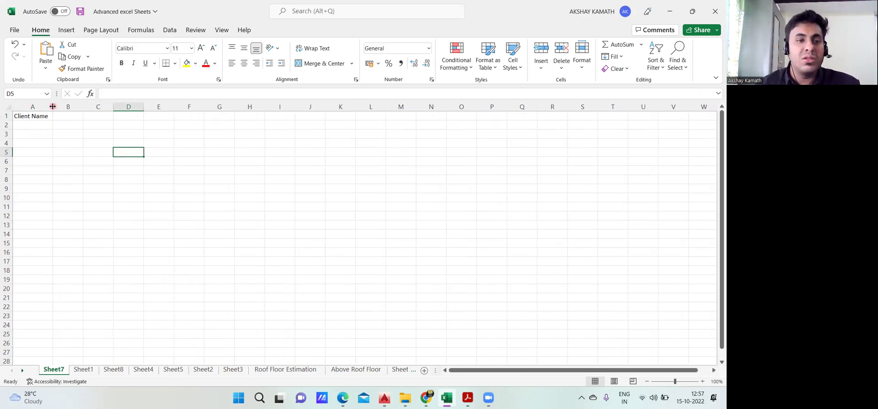
drag(52, 106, 57, 106)
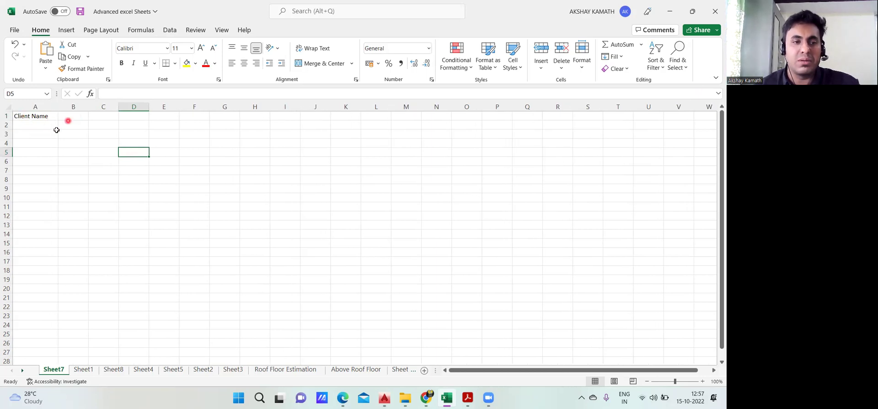
Enter 'Name of Work' in A2, checking the Sheet1 reference layout
click(91, 371)
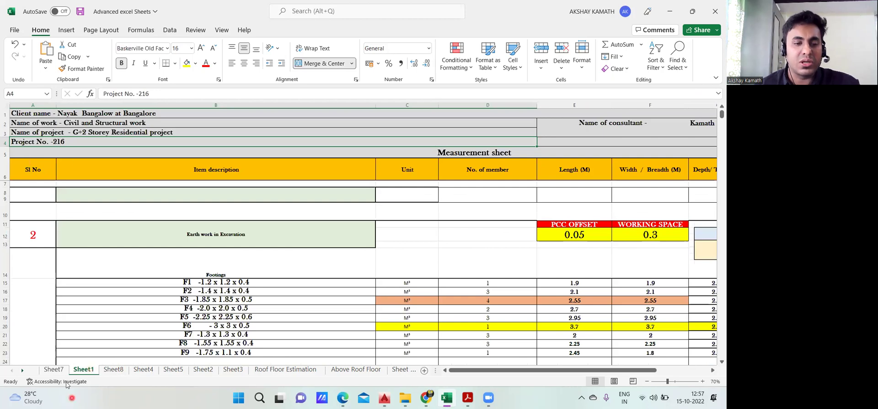
click(54, 370)
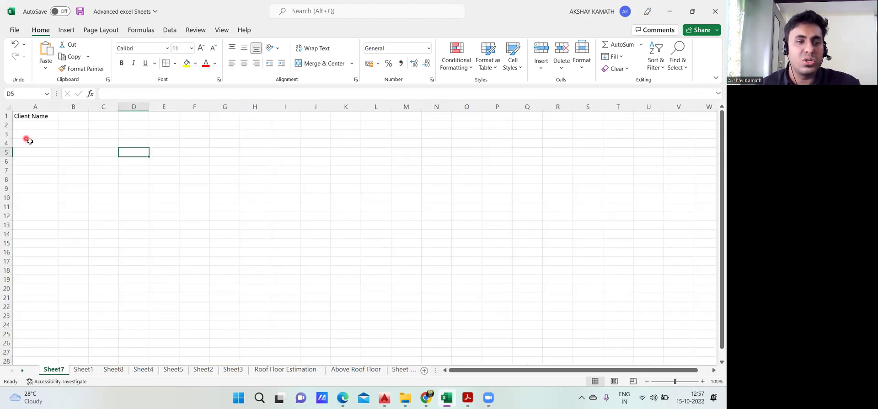
click(34, 125)
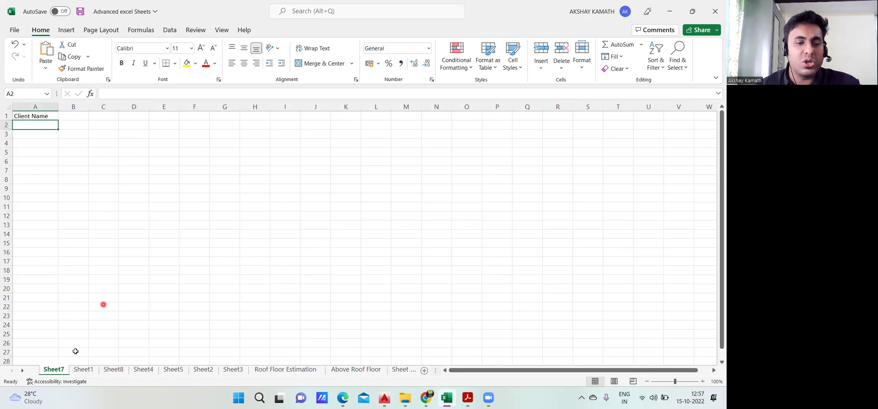
click(83, 369)
click(54, 370)
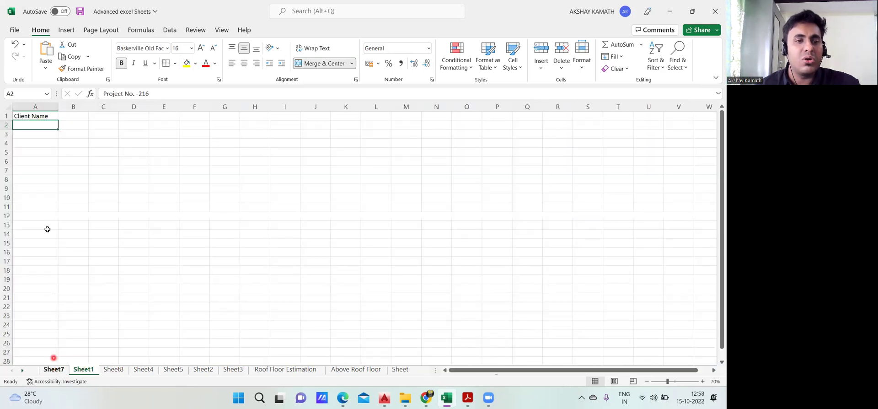
text(Name of Work)
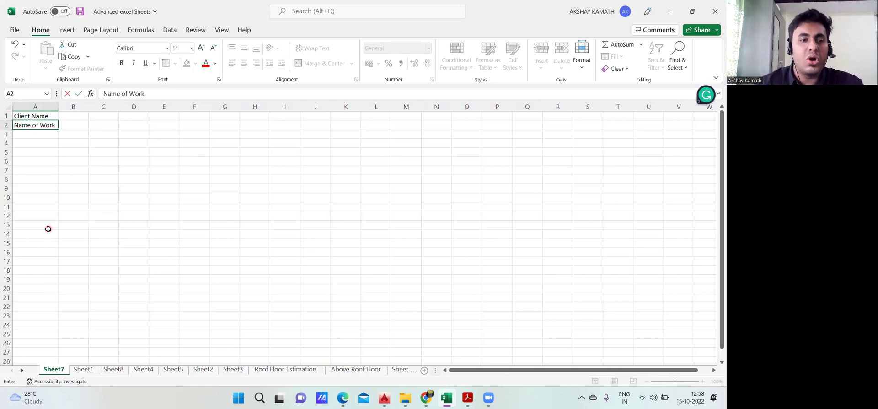
key(Return)
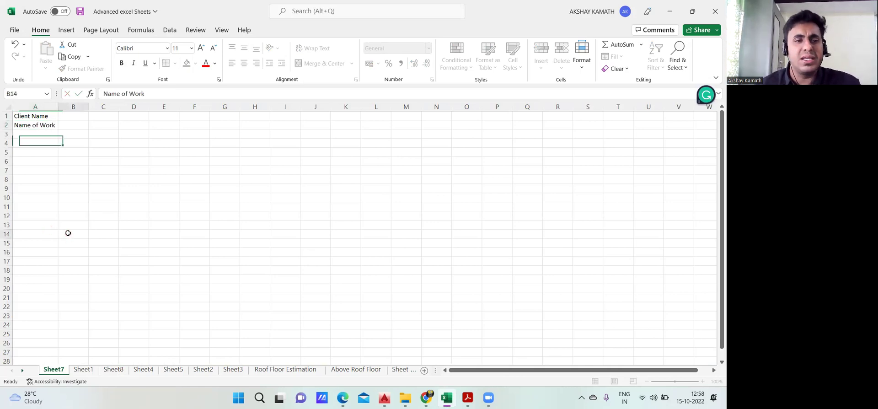
click(66, 233)
Enter 'Name of Project' in A3
click(85, 370)
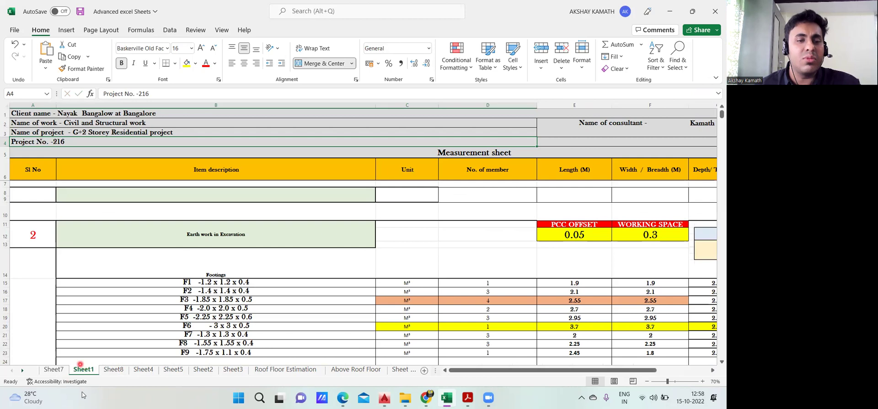
click(54, 370)
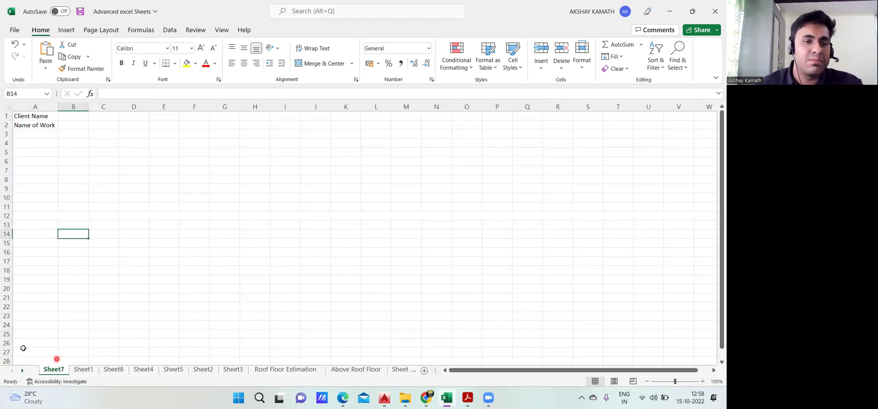
click(40, 134)
text(Name )
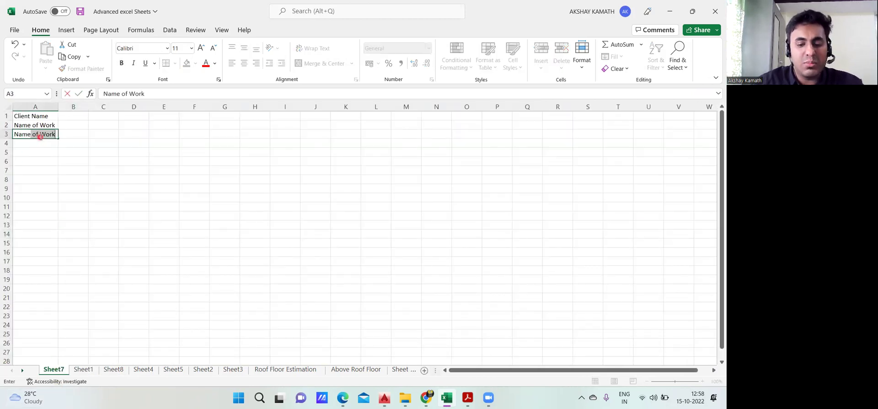
text(of Project)
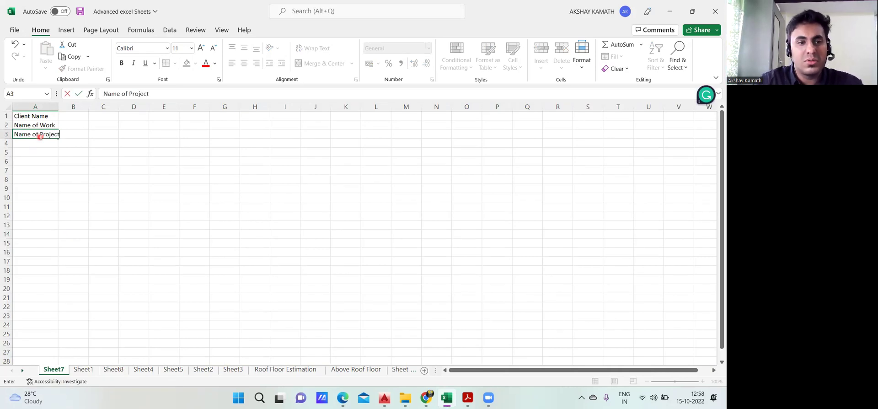
click(98, 197)
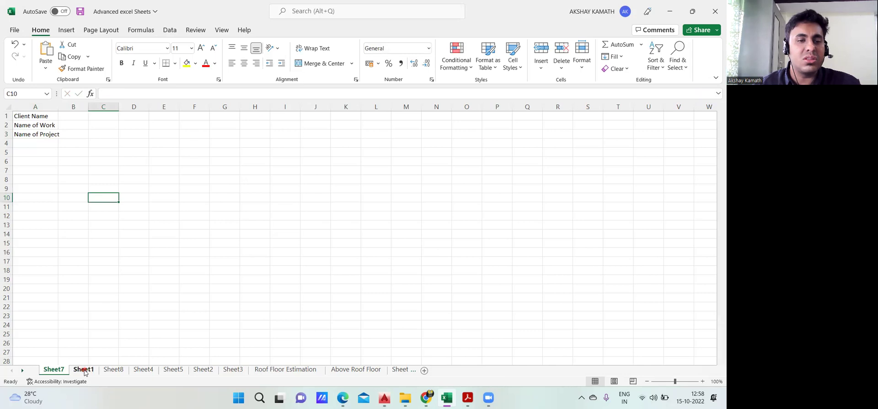
Enter 'Project No' in A4
click(84, 369)
click(62, 371)
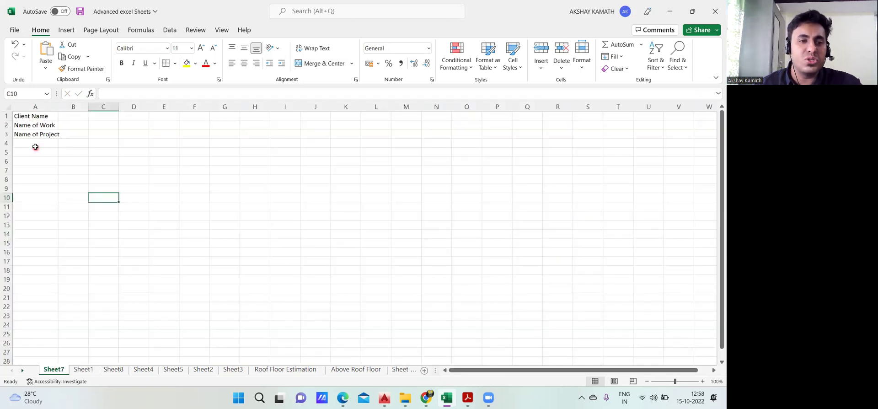
click(35, 144)
double_click(35, 145)
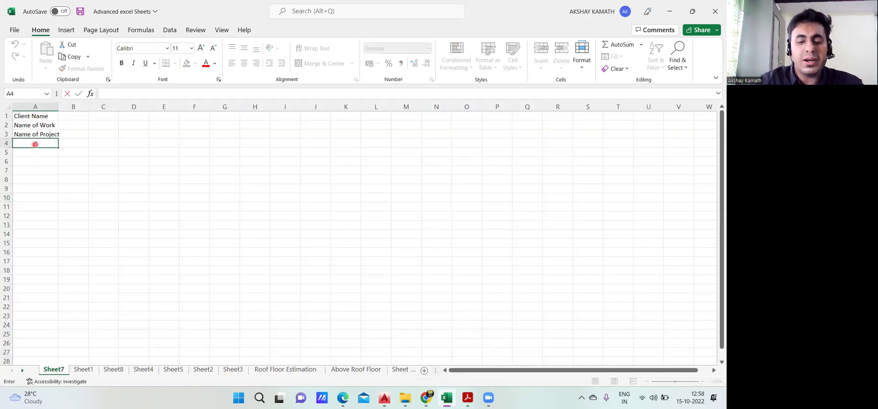
text(Project N)
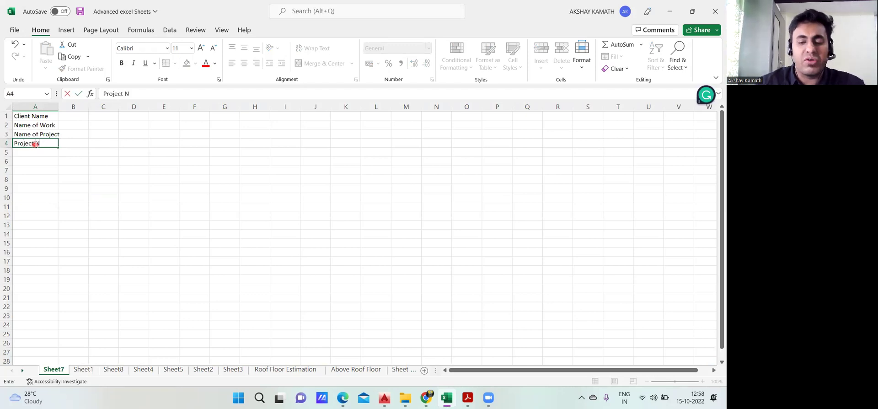
key(Return)
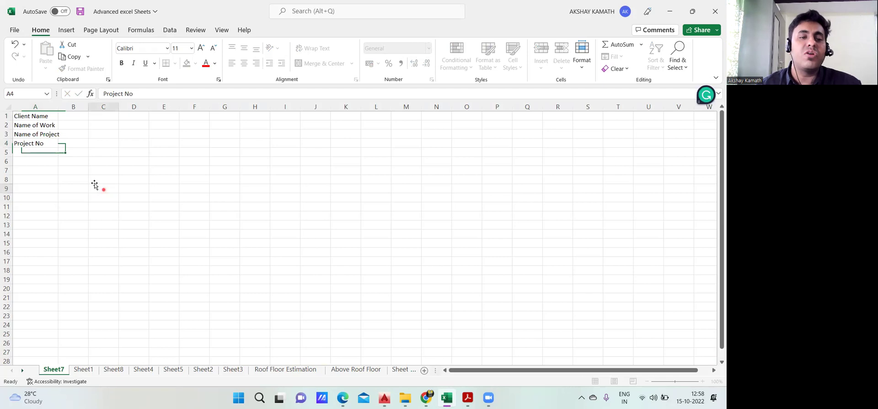
click(96, 184)
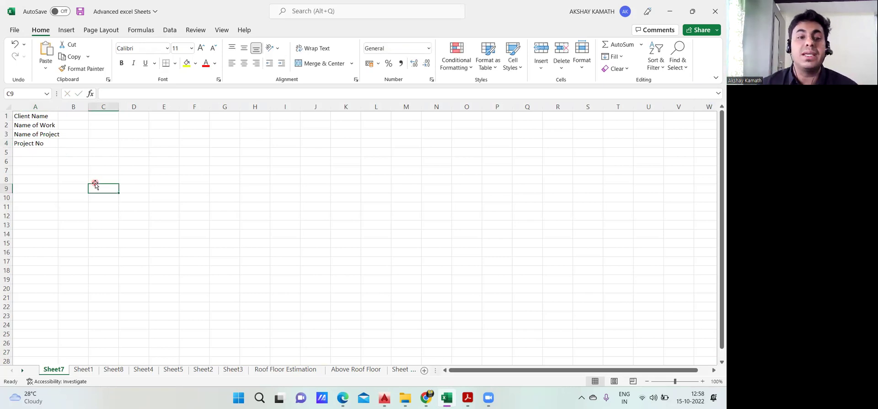
Widen columns A and B, and clear a mistyped client entry from B1
drag(60, 108, 70, 109)
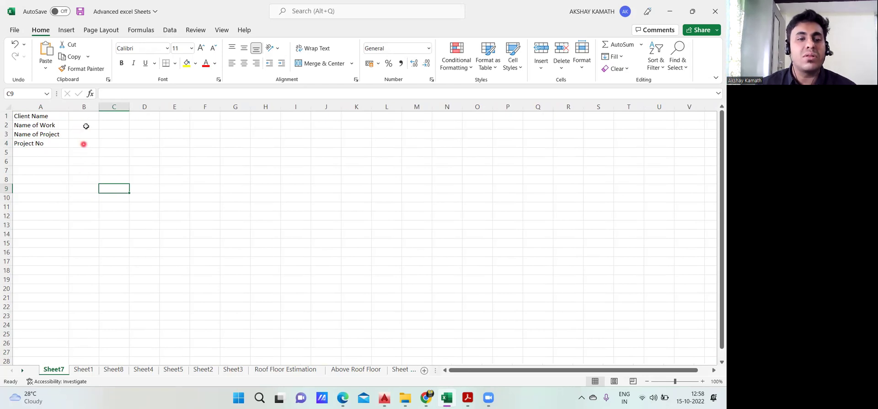
drag(98, 107, 227, 108)
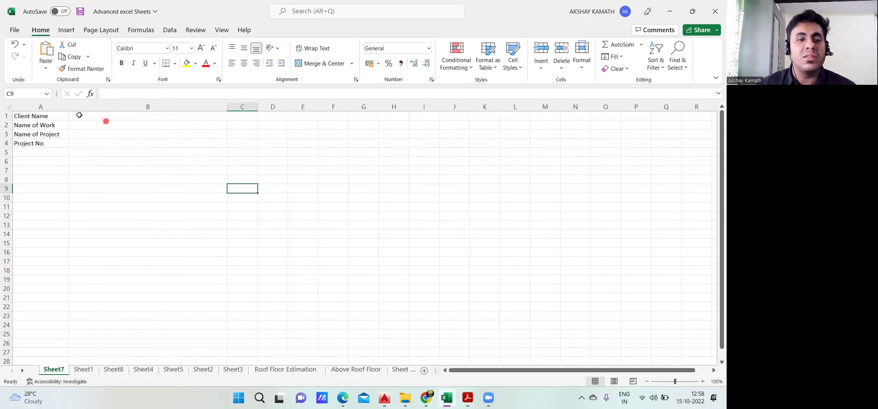
click(88, 116)
double_click(92, 117)
text(Nayak)
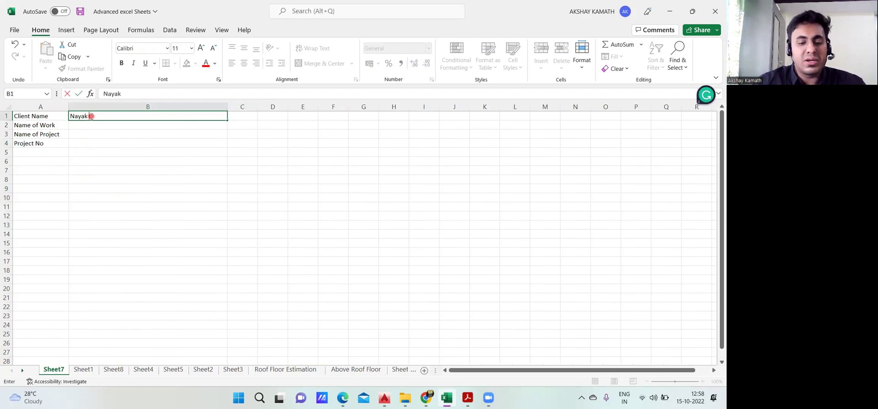
text(aResident=)
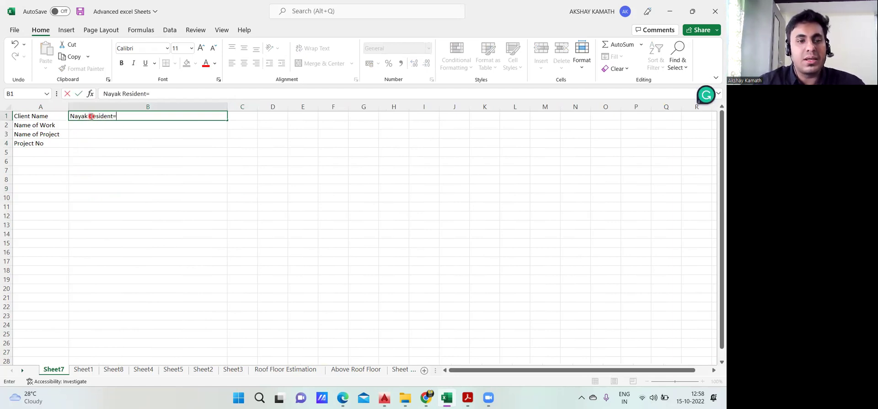
key(BackSpace)
key(BackSpace)
key(BackSpace)
key(BackSpace)
key(BackSpace)
key(BackSpace)
key(BackSpace)
key(BackSpace)
key(BackSpace)
key(BackSpace)
key(BackSpace)
key(BackSpace)
key(BackSpace)
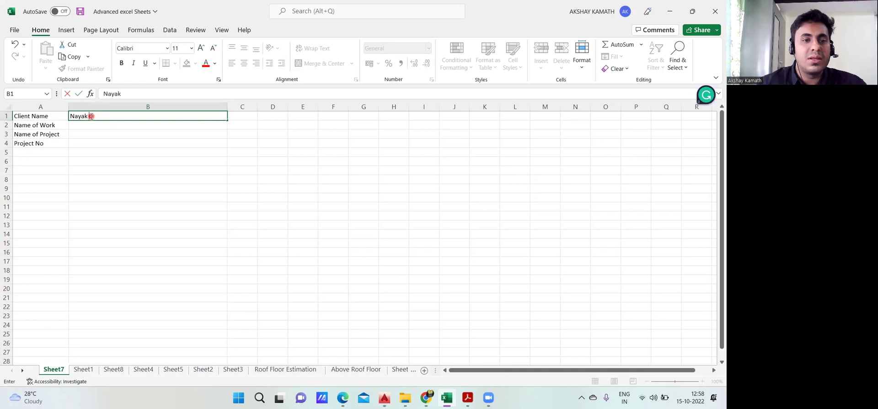
key(BackSpace)
key(BackSpace)
key(BackSpace)
key(BackSpace)
key(BackSpace)
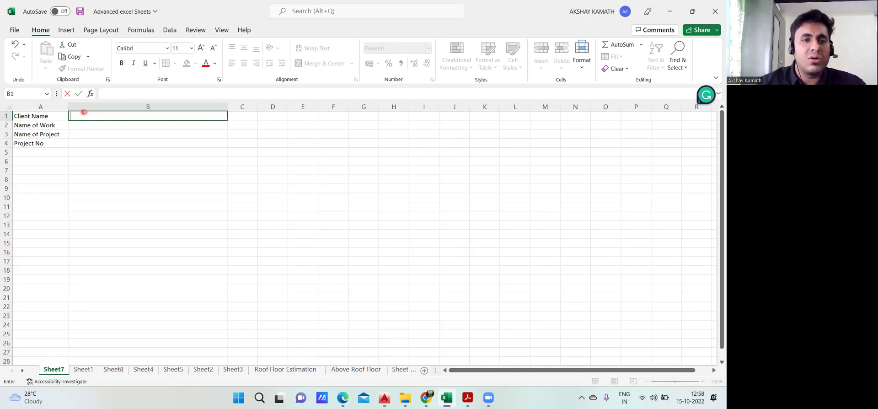
Enter the client's full name in B1, then view the Sheet1 measurement sheet
right_click(85, 115)
click(89, 368)
click(88, 368)
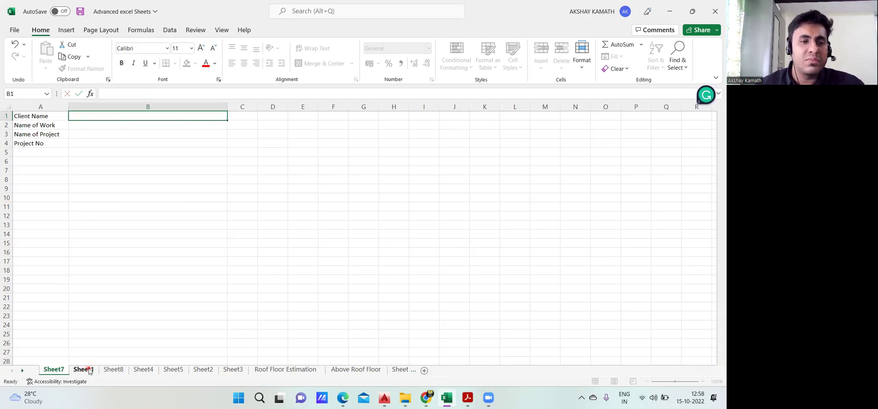
click(63, 371)
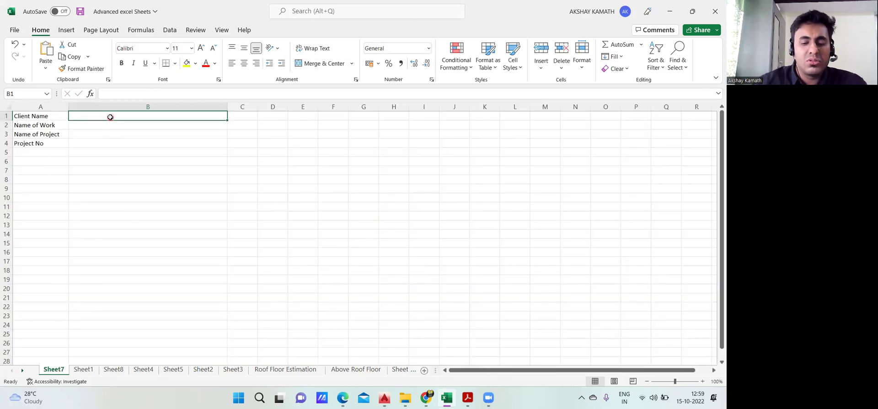
text(Na)
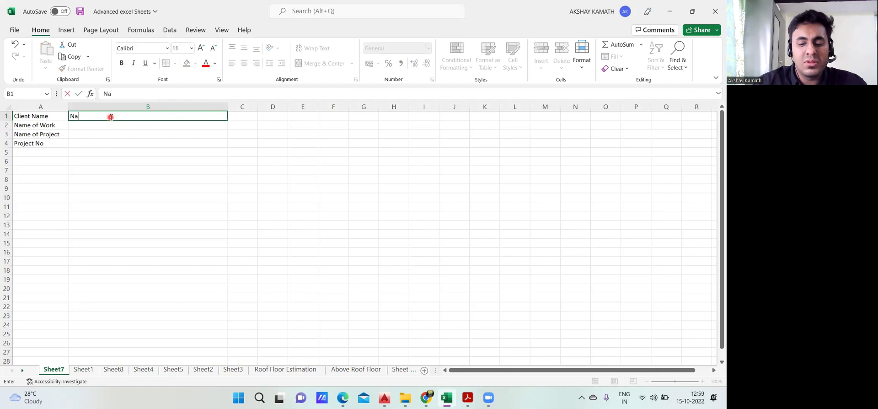
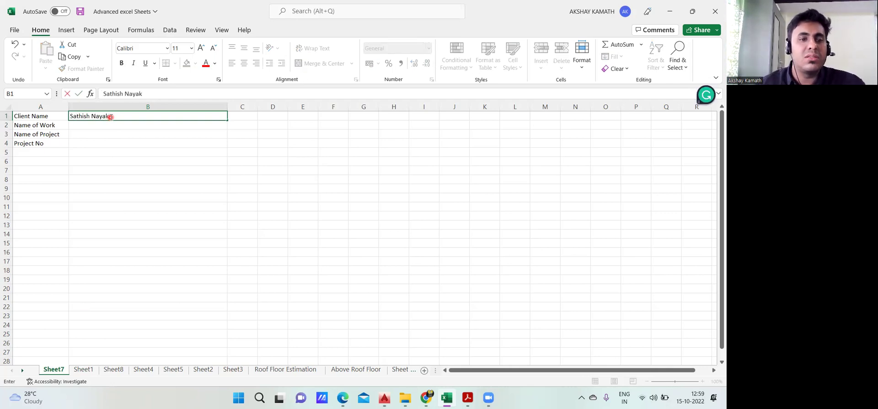
click(127, 142)
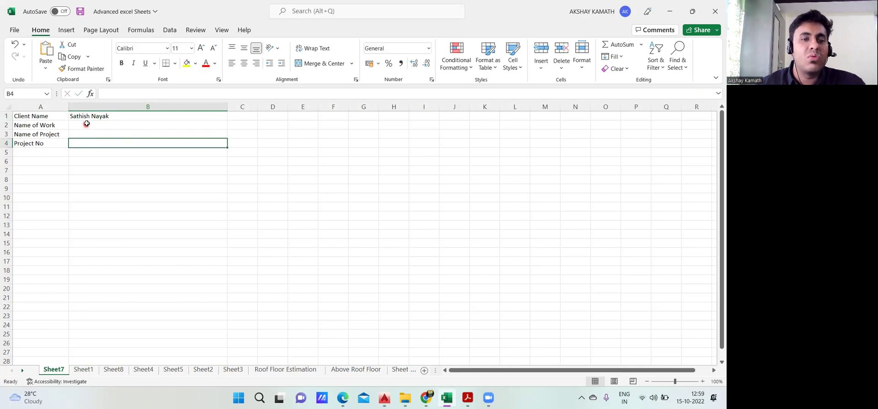
click(84, 369)
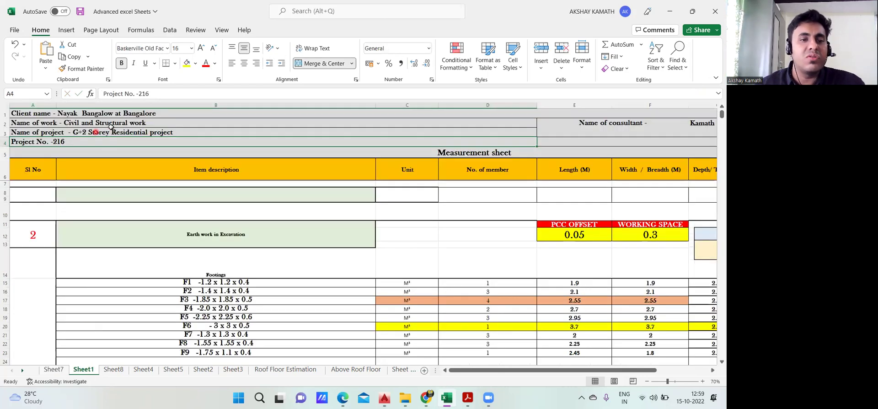
Enter 'Civil & Structural Work' in B2 on Sheet7
click(53, 369)
click(96, 124)
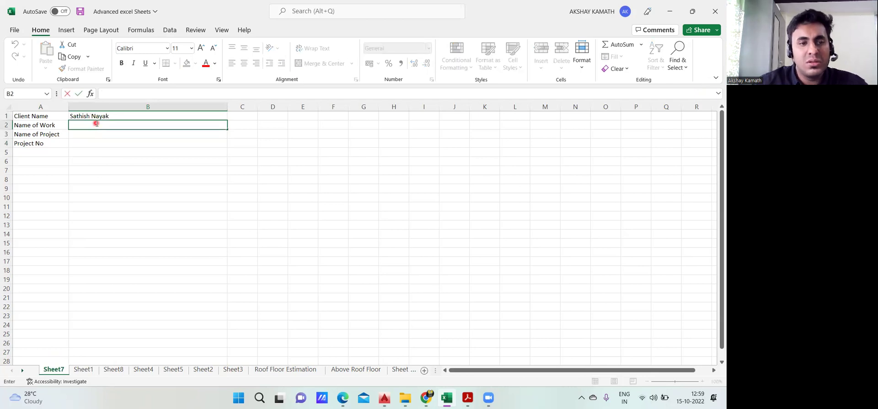
text(Civil & S)
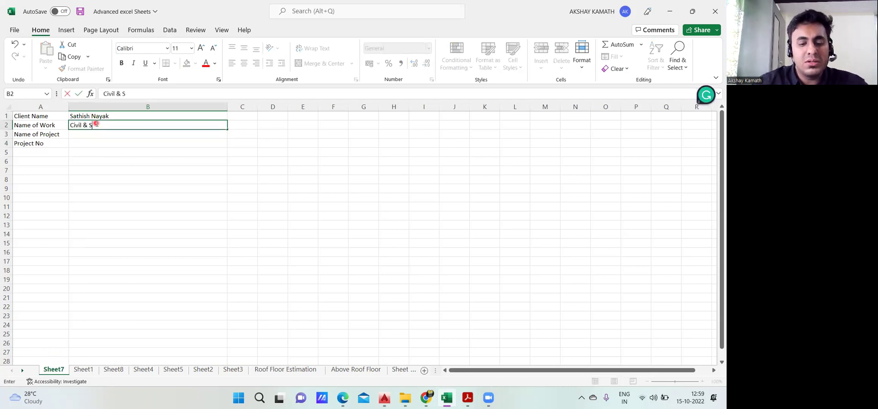
text(Work)
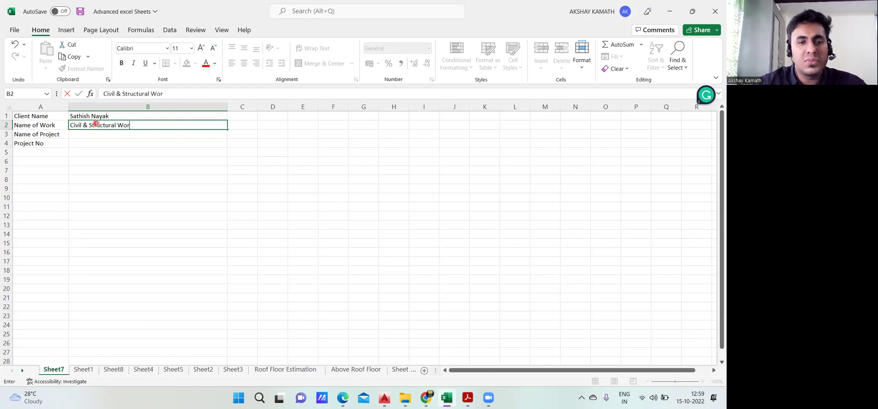
click(100, 196)
Enter 'G+2 Storey Residential Building' in B3, correcting the spelling of Residential
click(85, 369)
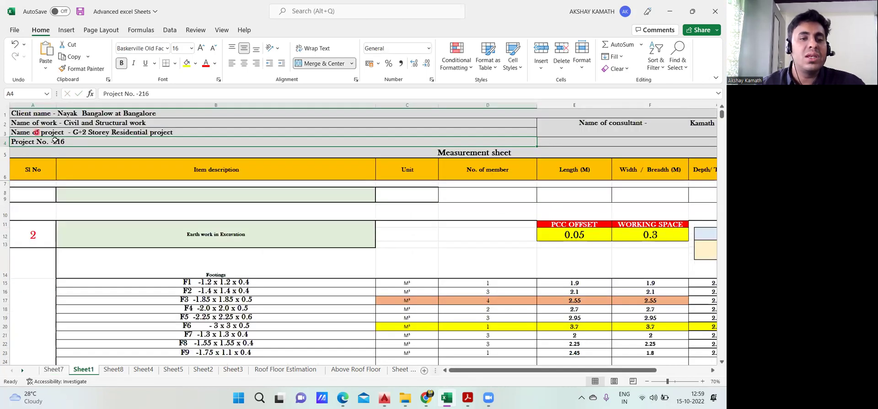
click(54, 369)
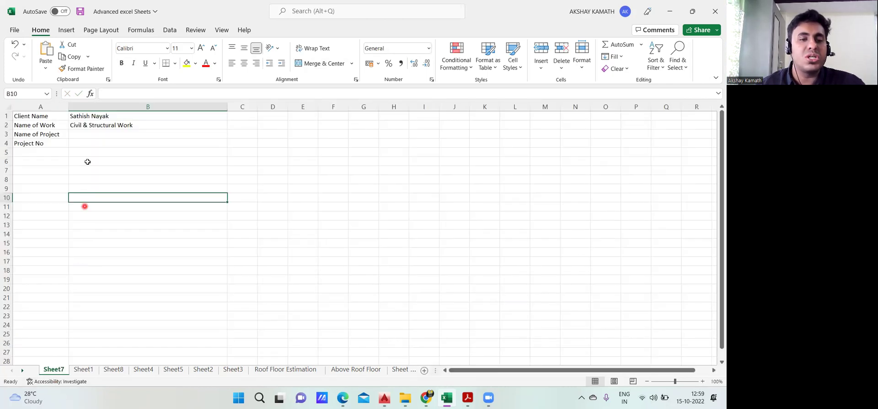
double_click(89, 134)
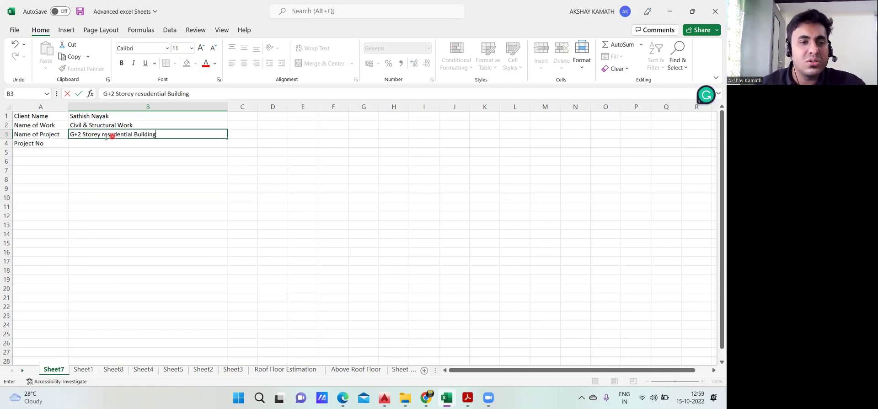
key(BackSpace)
text(i)
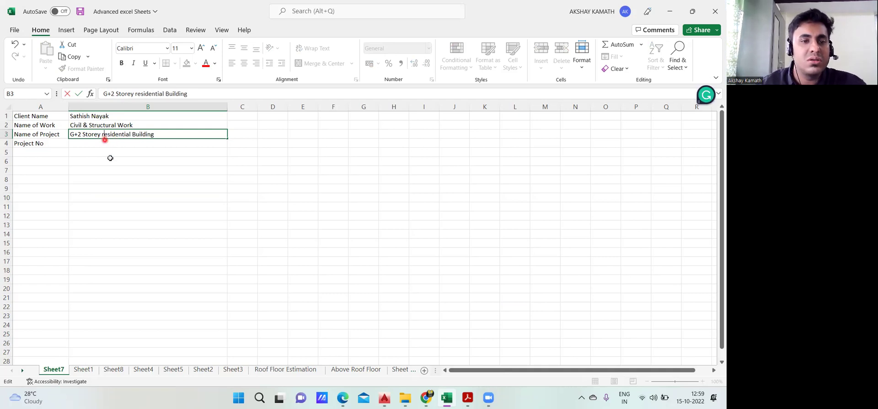
key(Left)
key(Left)
key(Left)
key(BackSpace)
text(R)
click(110, 158)
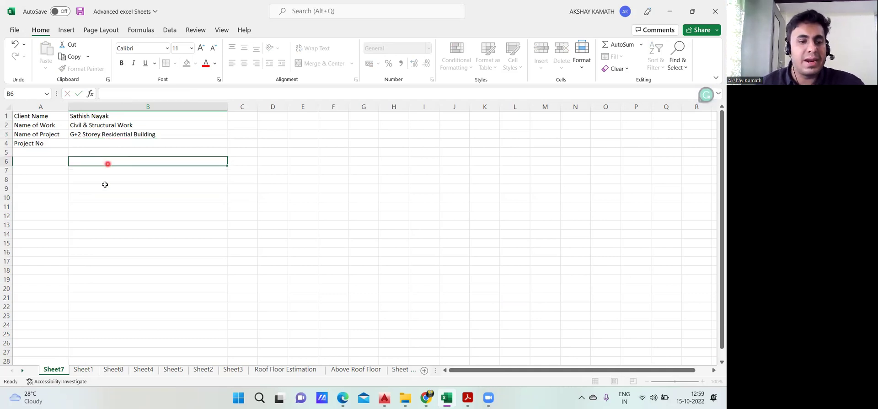
Enter project number 1 in B4, compare with Sheet1, and return to Sheet7
click(87, 369)
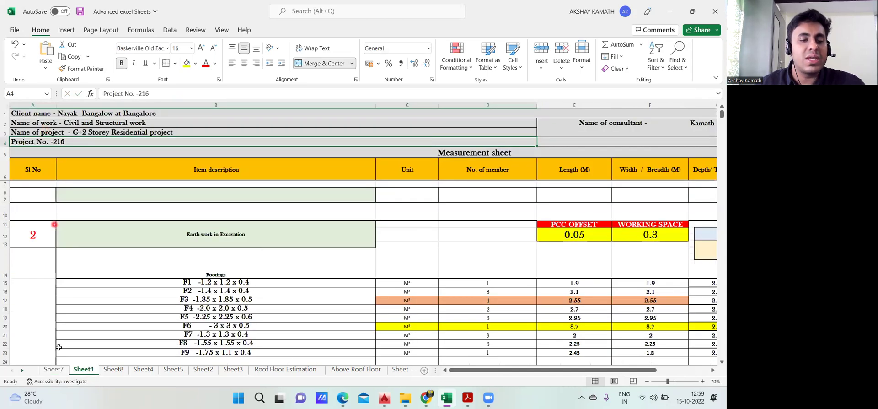
click(54, 369)
click(79, 144)
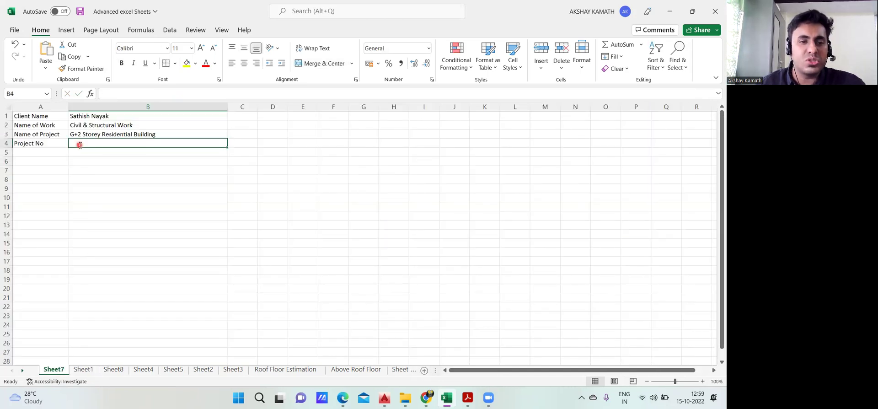
text(1)
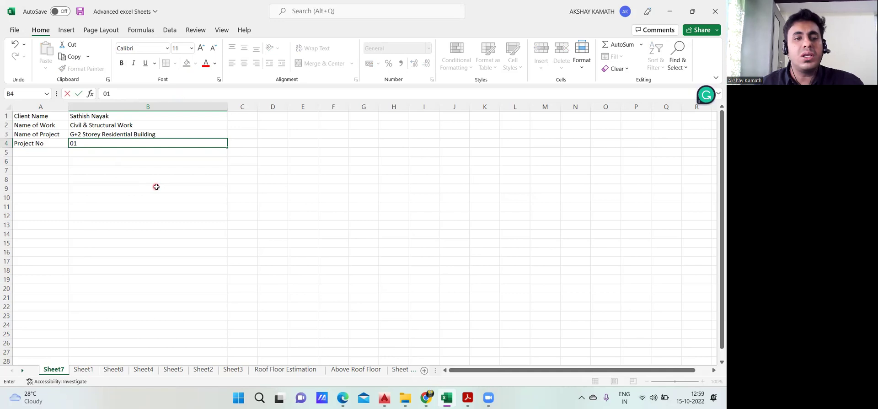
click(154, 186)
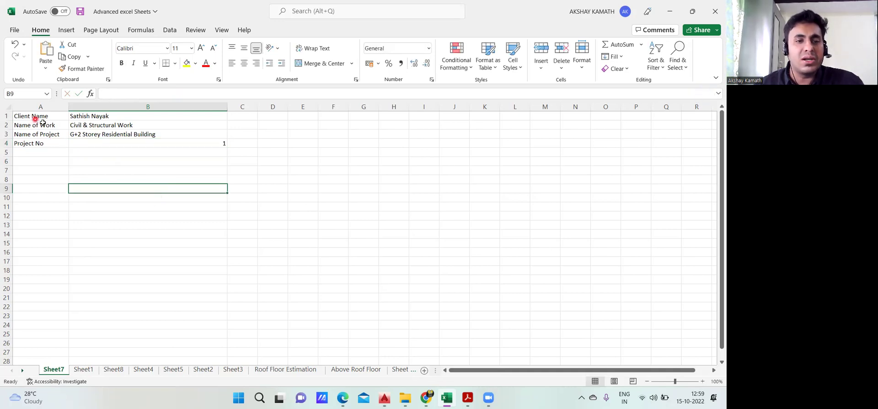
click(86, 369)
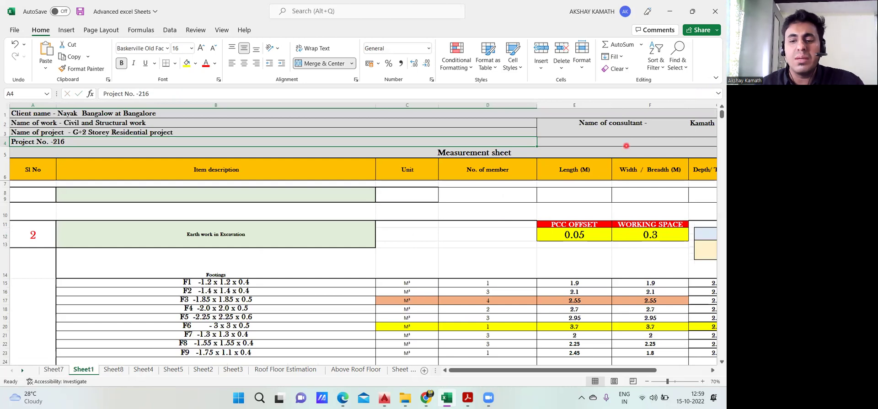
mouse_move(501, 372)
mouse_down()
mouse_move(530, 372)
mouse_move(501, 373)
mouse_up()
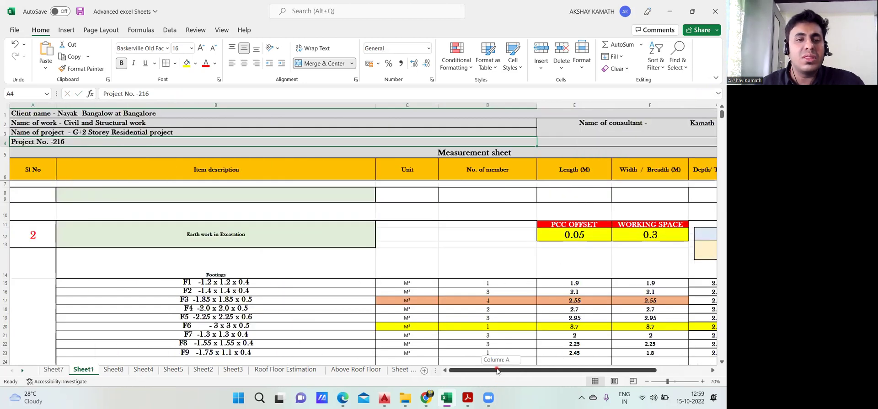
click(53, 369)
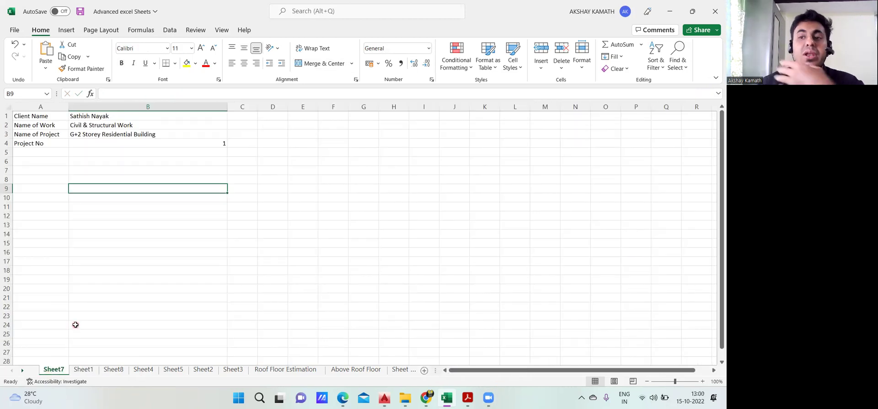
Enter 'Name of Consultant' in A5 and widen column A to fit
double_click(33, 153)
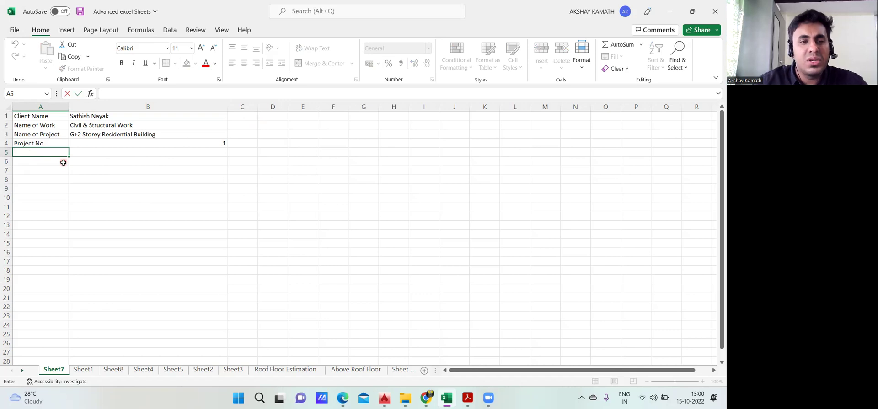
text(Name of onsultant)
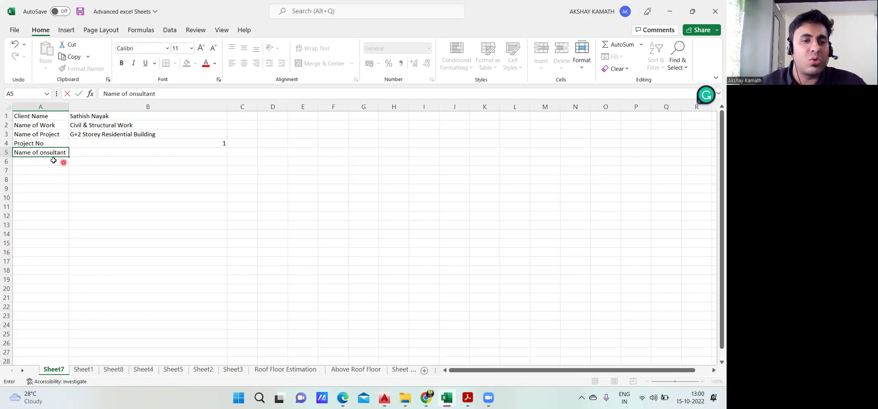
text(C)
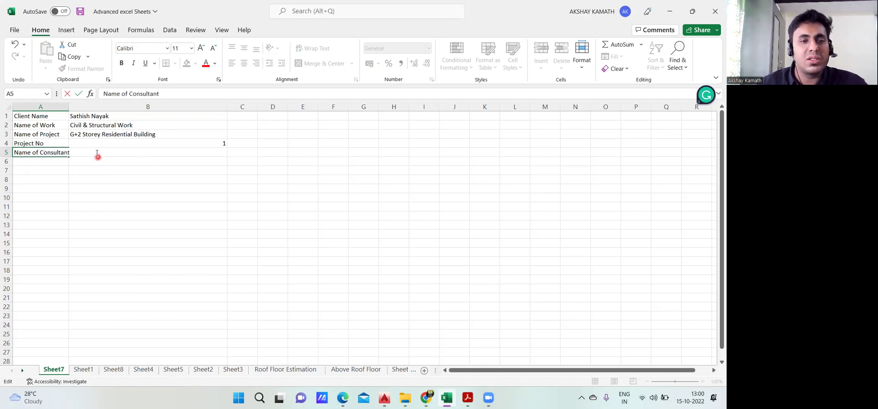
click(69, 105)
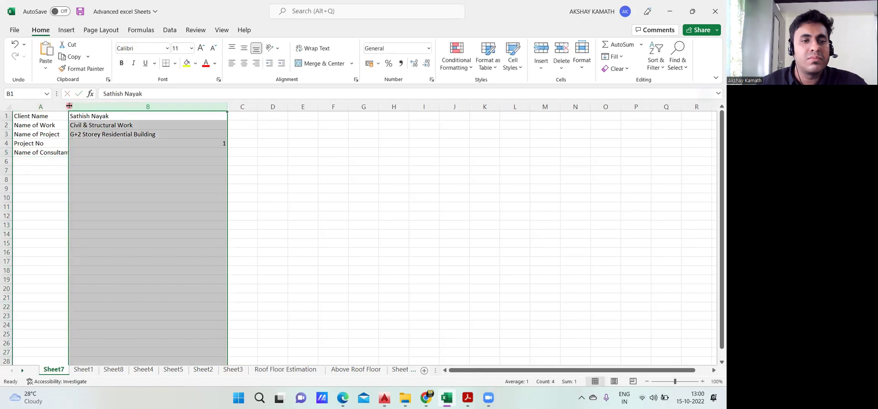
drag(71, 104, 95, 106)
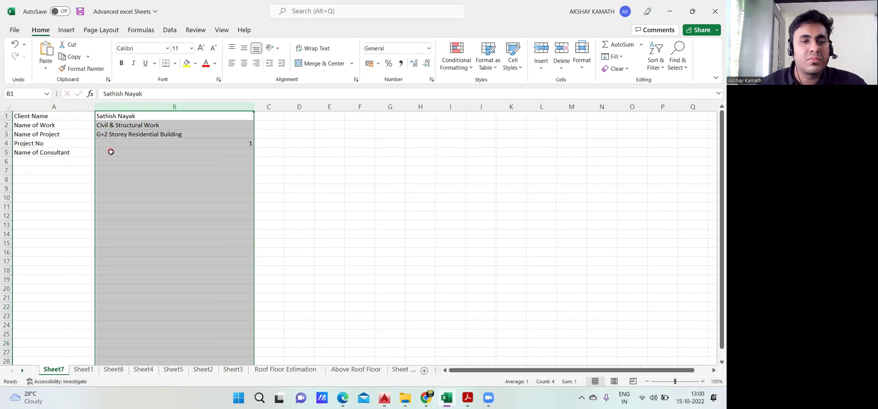
Enter the consultant firm's name in B5
click(111, 152)
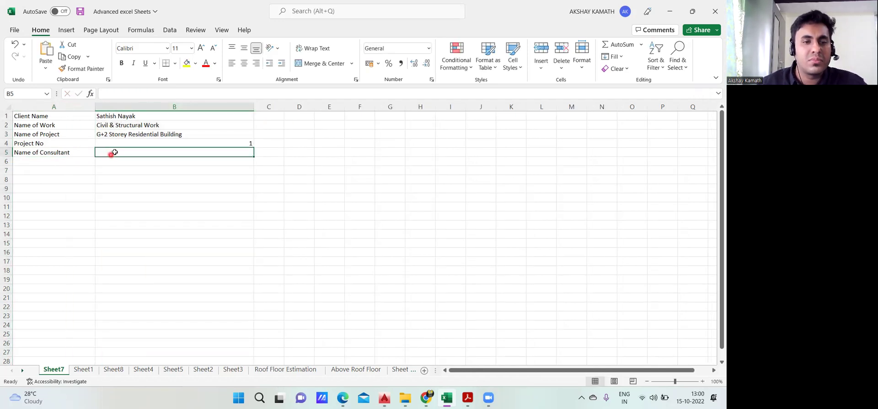
double_click(114, 152)
text(Kamath Consultants)
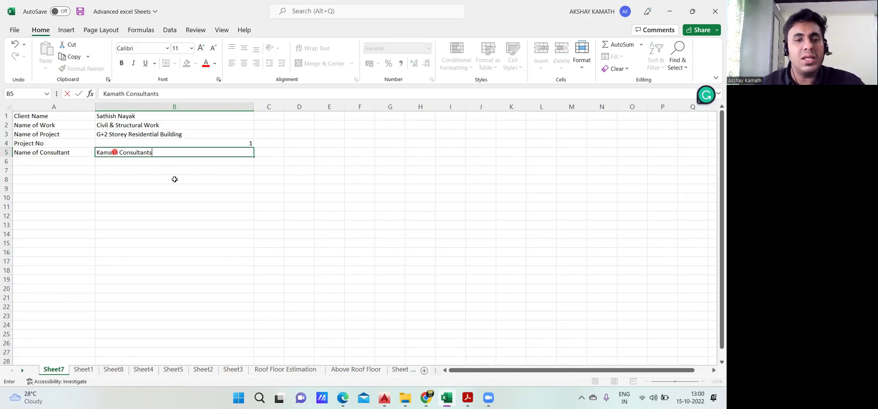
click(174, 179)
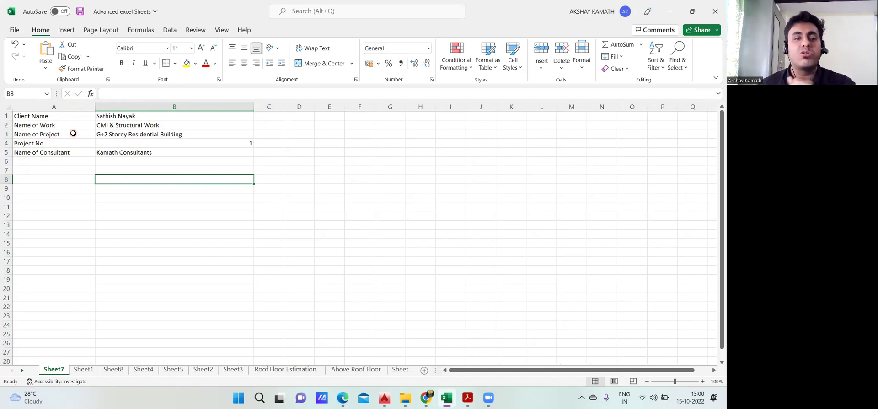
Format A1:B5 in bold Baskerville Old Face, then reselect the block
drag(25, 117, 179, 152)
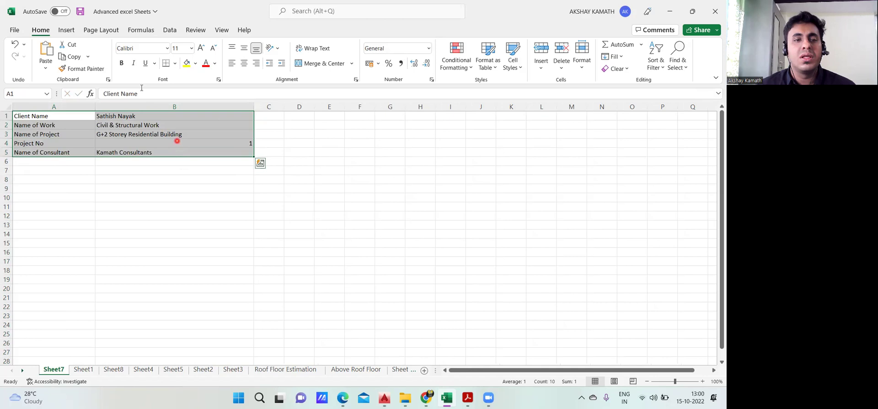
click(168, 48)
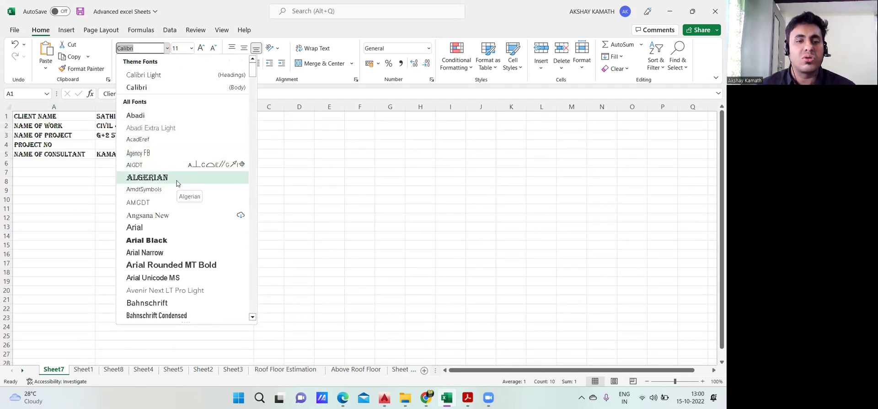
scroll(177, 251, down, 4)
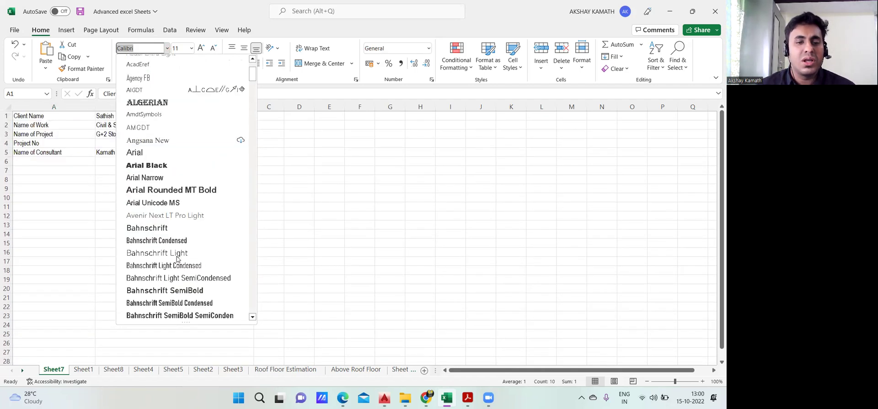
scroll(171, 270, down, 3)
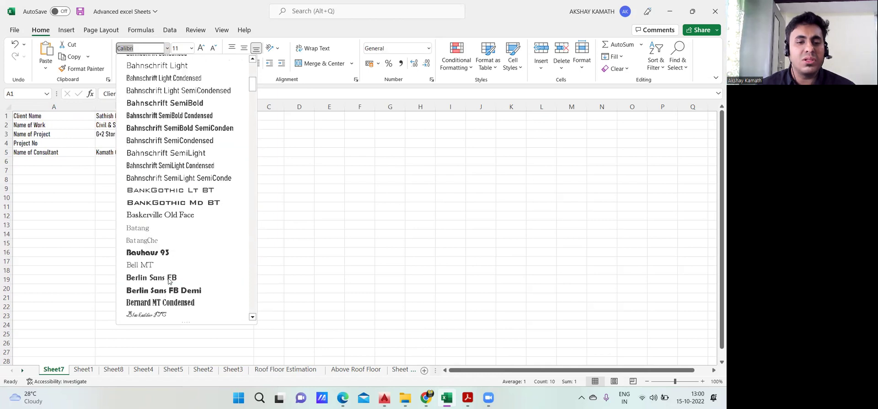
click(168, 219)
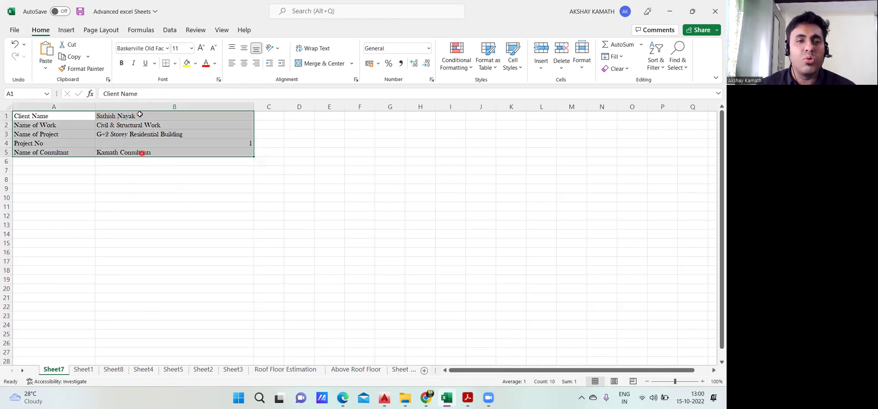
click(122, 64)
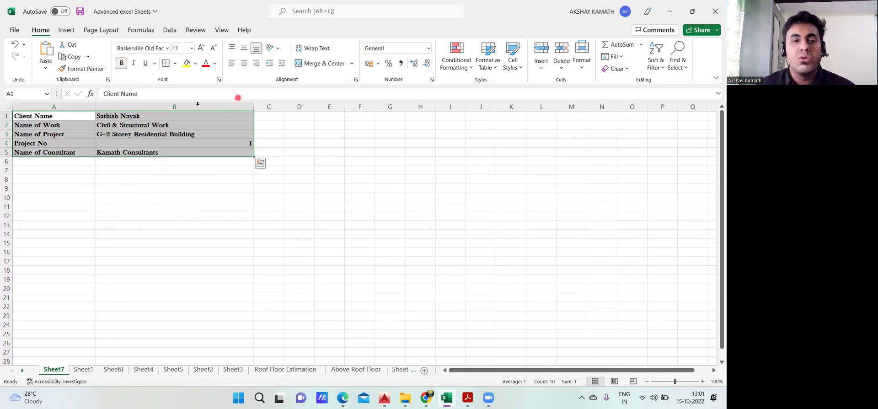
click(134, 225)
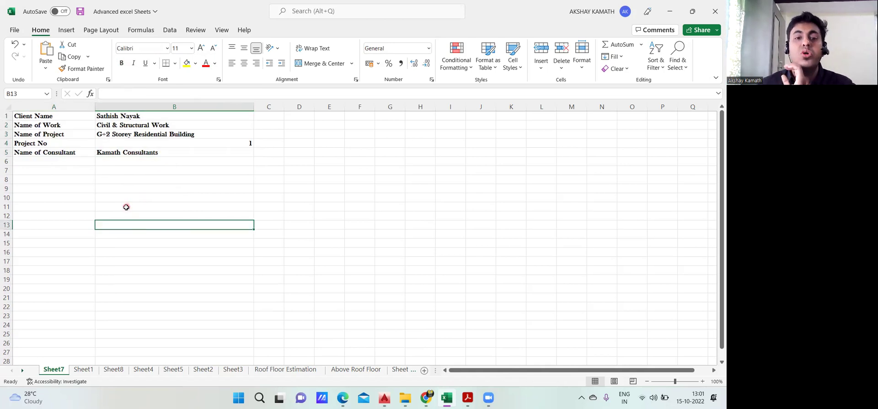
right_click(85, 160)
click(67, 185)
click(43, 125)
drag(52, 117, 190, 151)
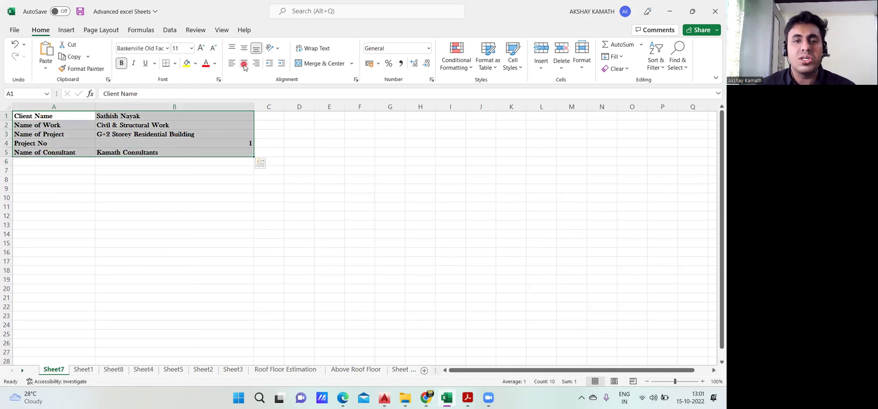
Left-align the A1:B5 header details after briefly trying Center
click(244, 64)
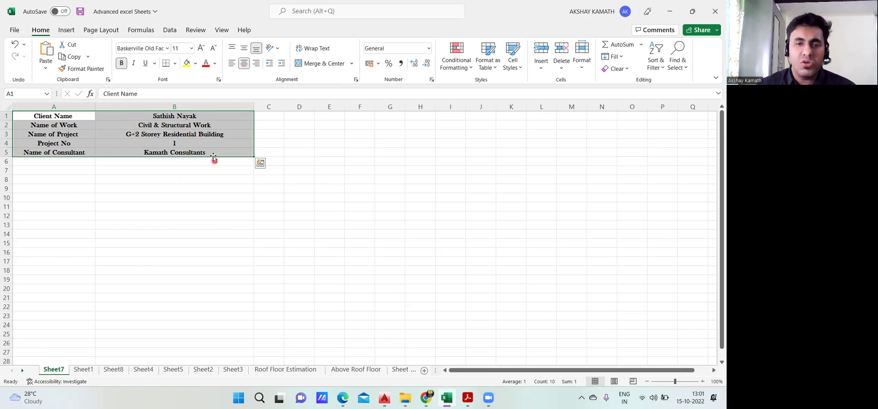
click(233, 64)
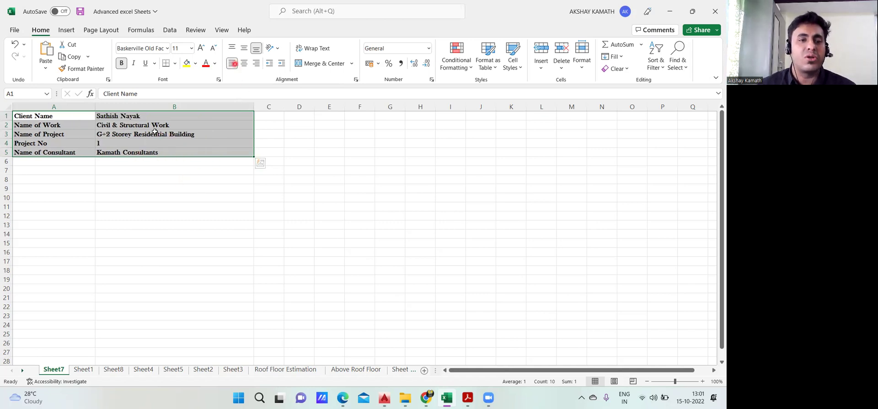
click(104, 189)
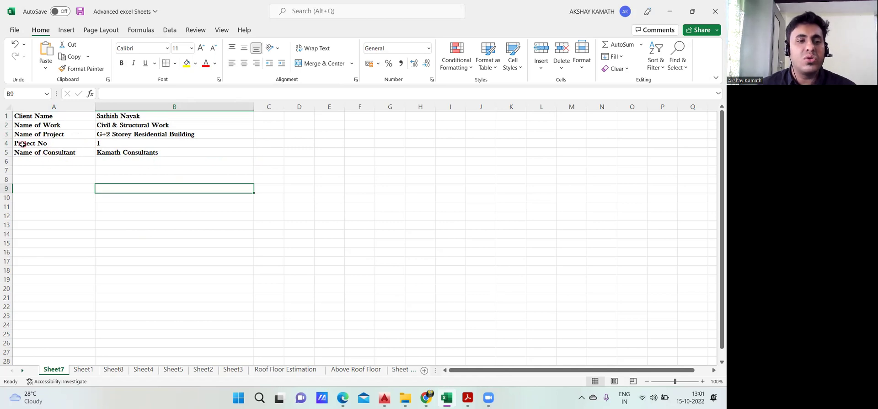
drag(23, 144, 109, 143)
click(97, 179)
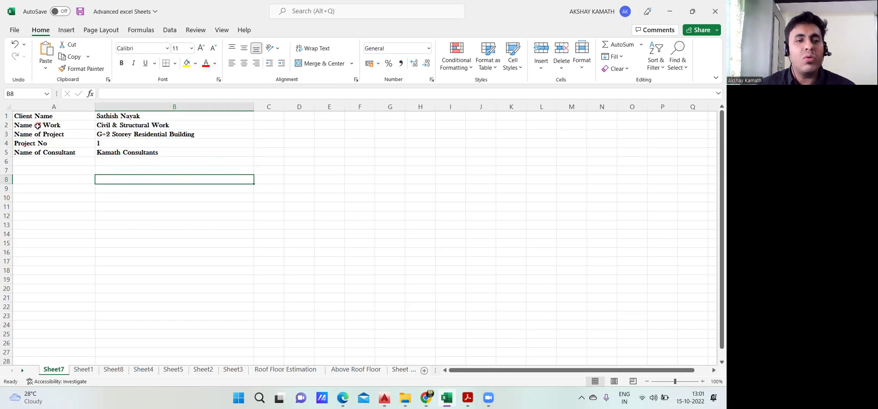
Increase the row height of header rows 1–5 through the Row Height setting
right_click(6, 116)
key(Escape)
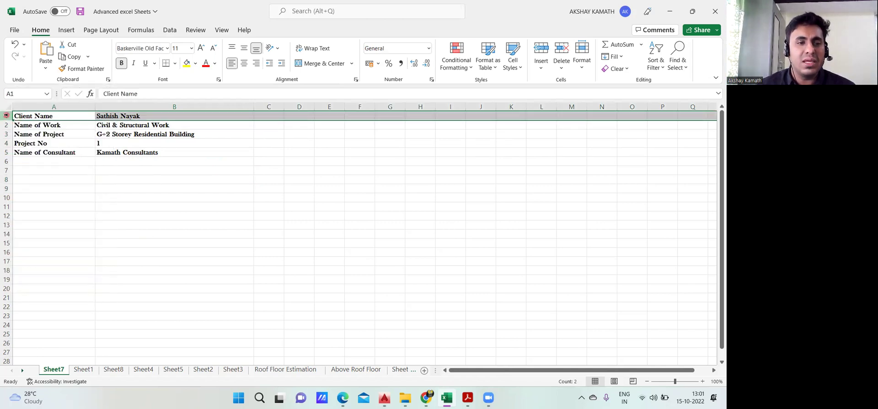
drag(7, 117, 9, 149)
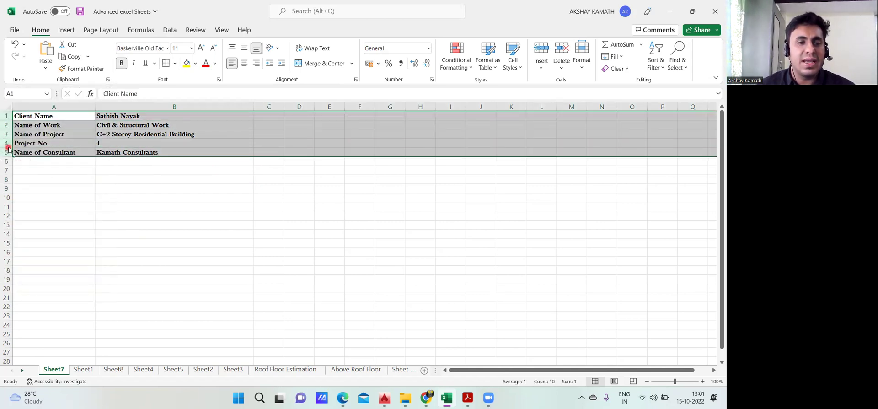
right_click(8, 149)
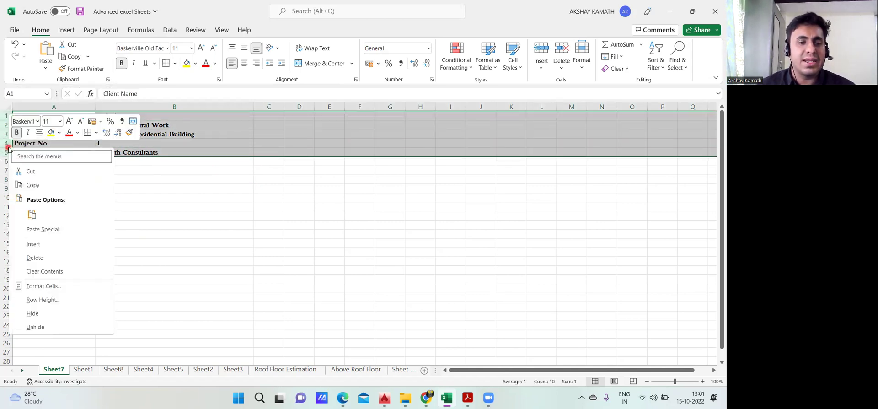
click(53, 301)
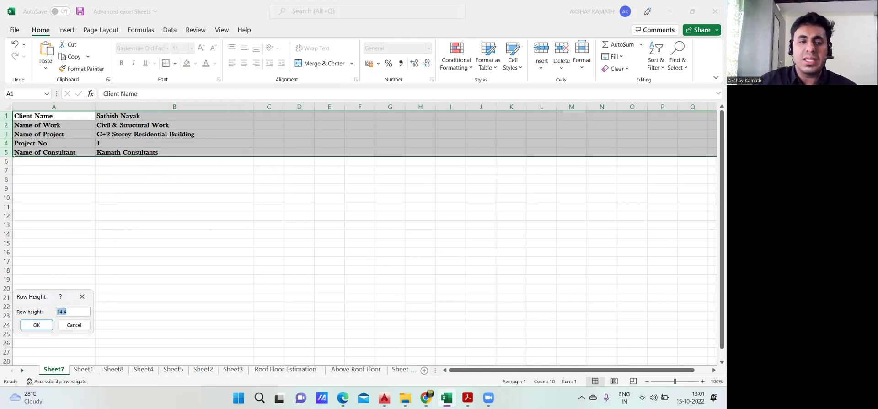
key(Return)
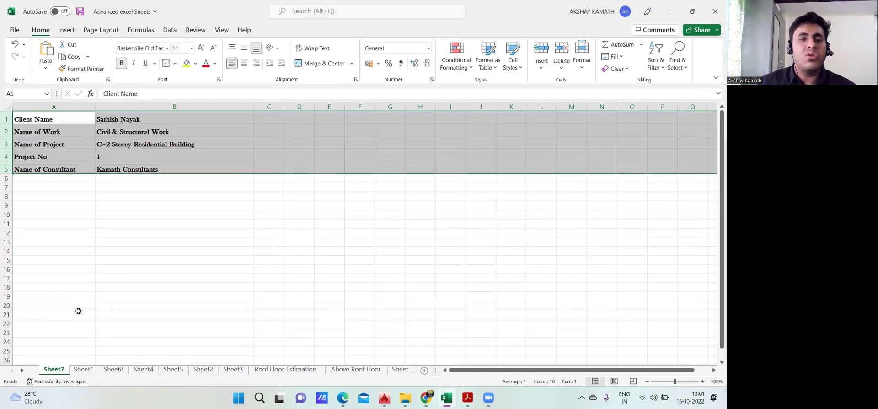
click(102, 277)
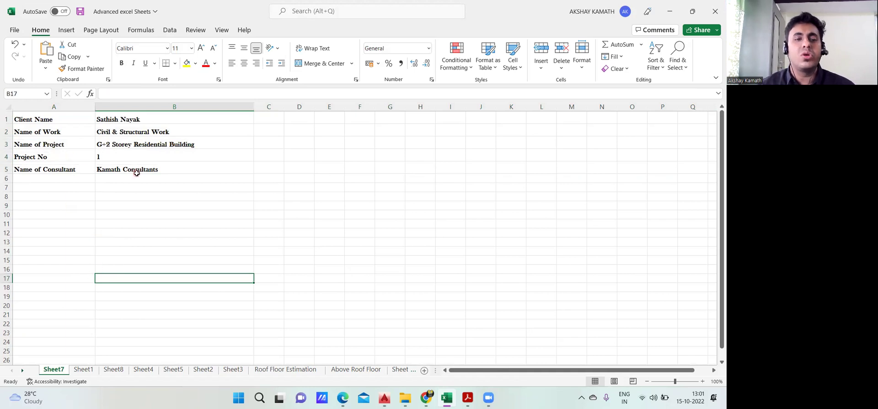
Apply All Borders to A1:B5, leaving the labels without a fill colour
drag(57, 119, 64, 168)
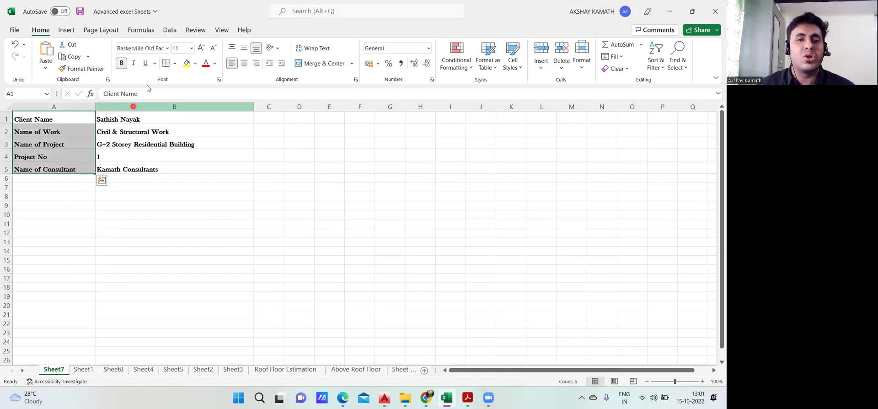
click(196, 64)
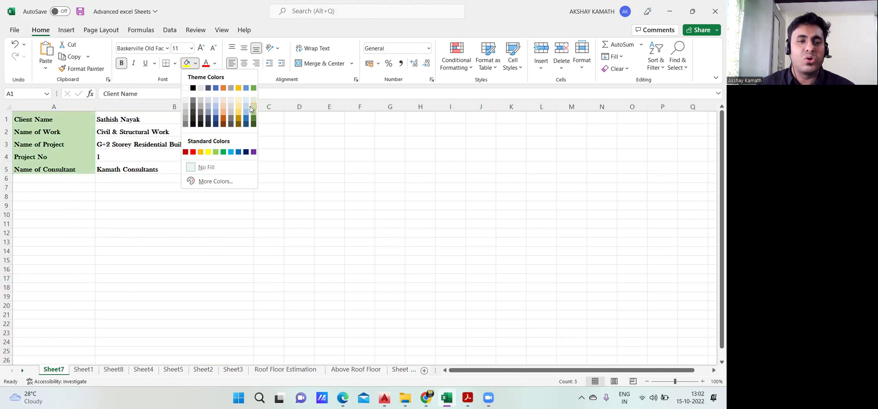
click(111, 198)
click(142, 223)
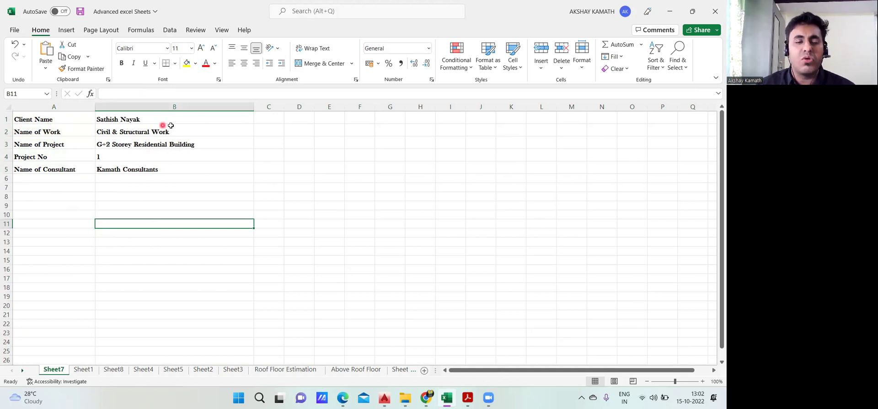
drag(42, 119, 188, 168)
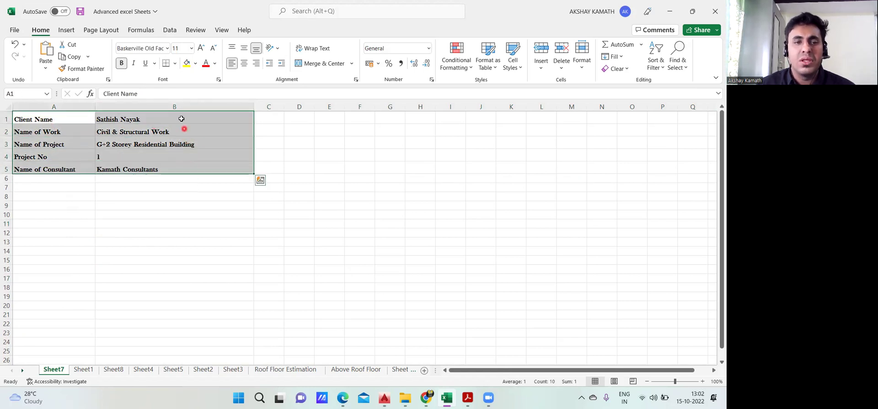
click(177, 64)
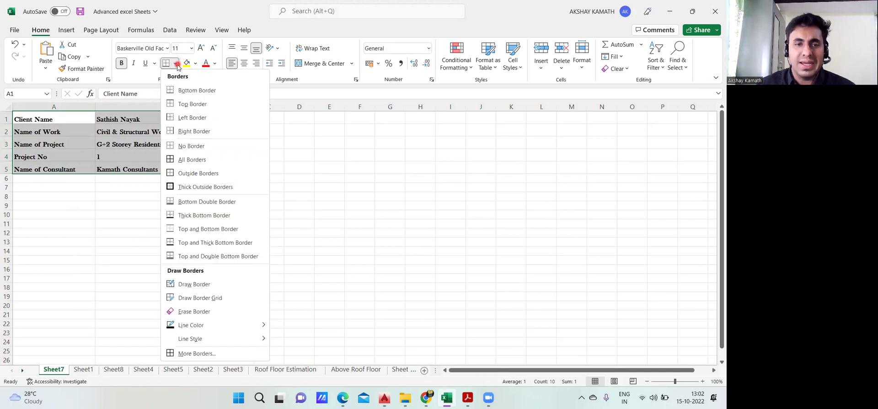
click(199, 160)
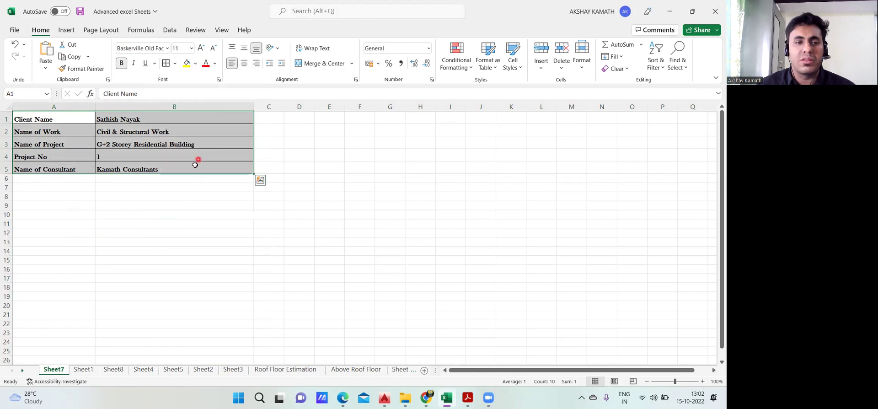
click(165, 224)
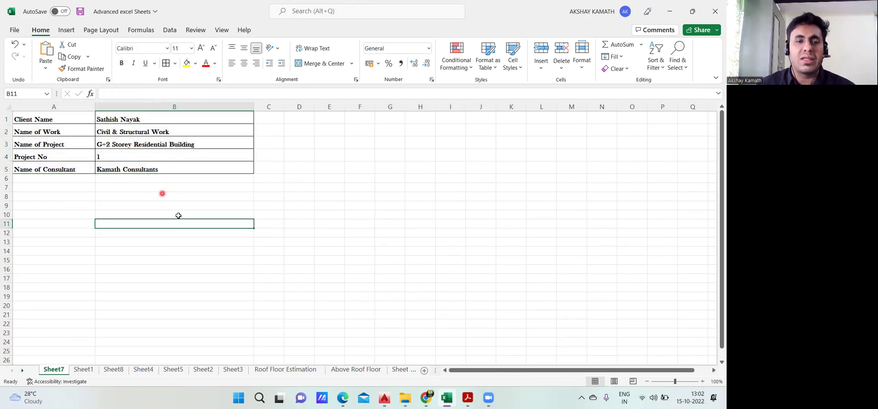
Widen columns A and B and enlarge the A1:B5 client details text to 16 points
drag(254, 109, 284, 108)
drag(96, 108, 115, 108)
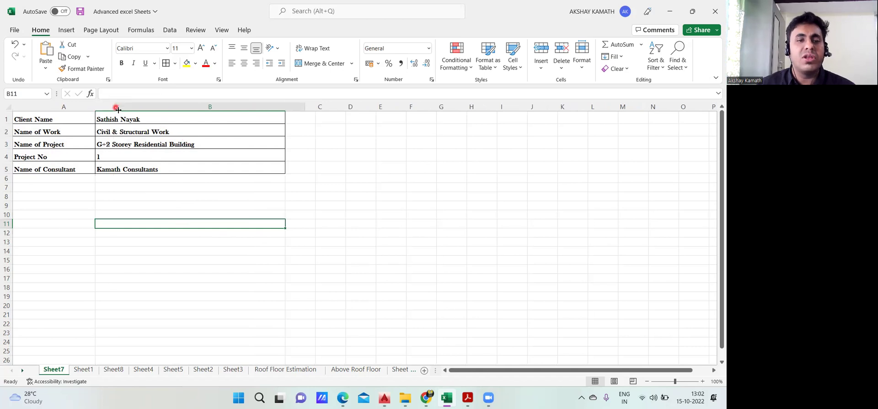
drag(43, 120, 177, 164)
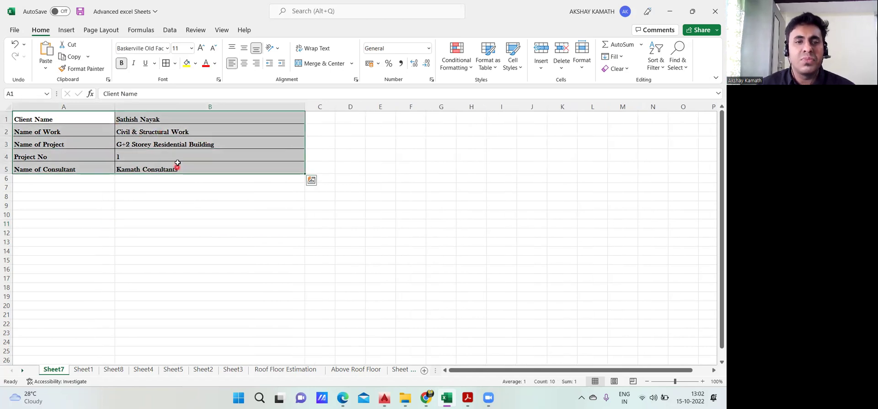
click(176, 49)
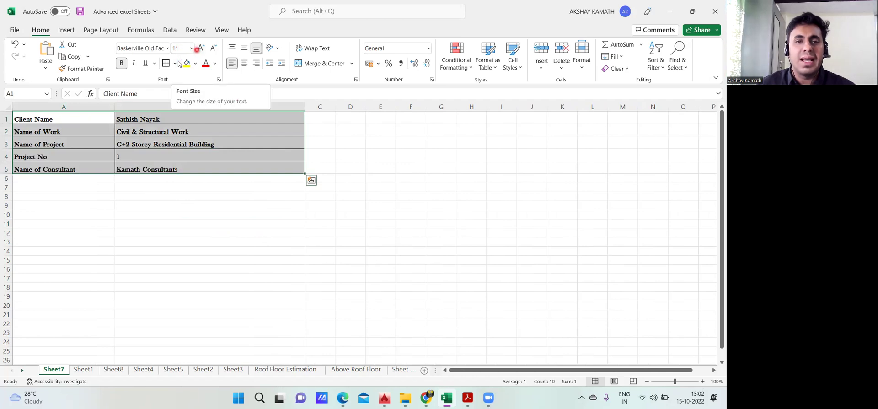
click(191, 49)
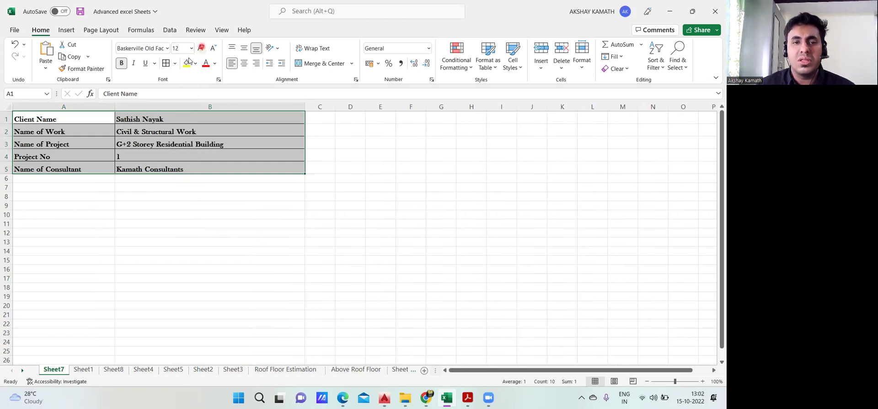
click(201, 48)
click(201, 47)
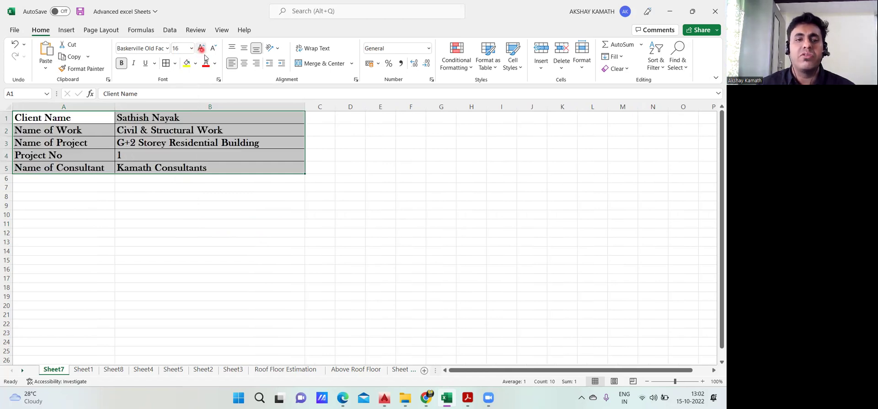
click(267, 316)
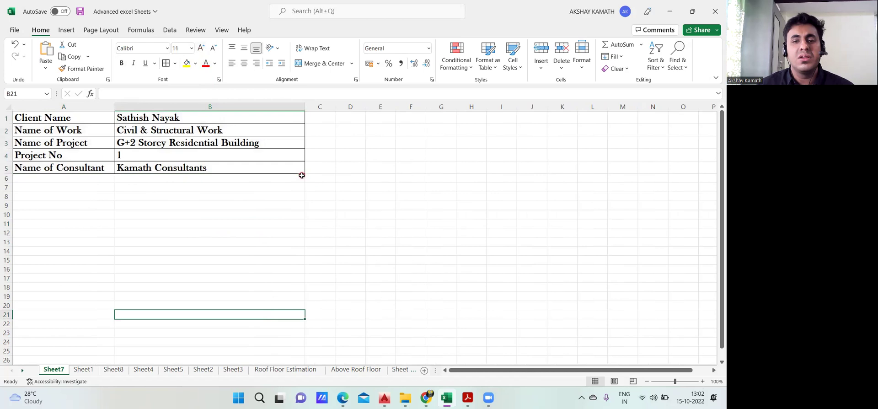
click(318, 212)
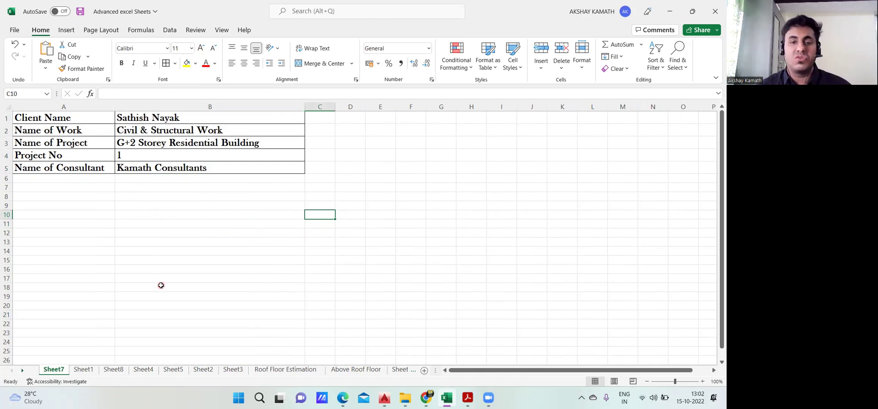
click(84, 368)
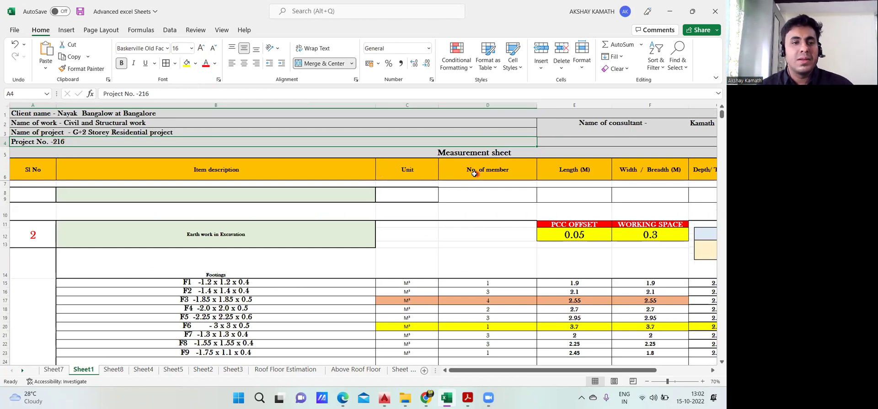
click(58, 372)
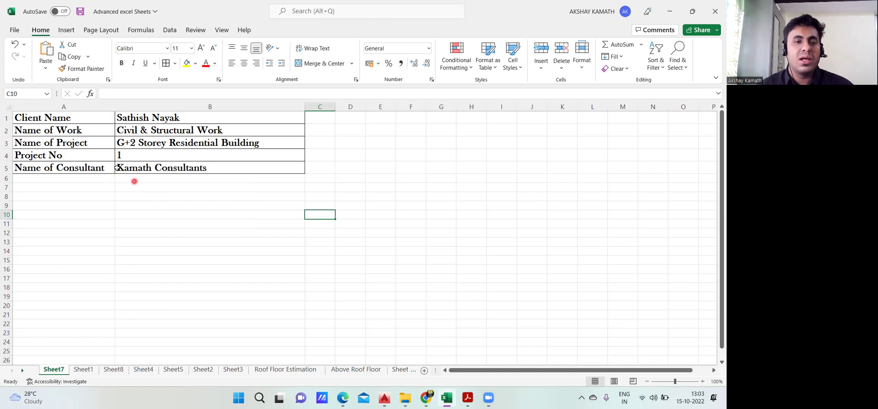
click(85, 117)
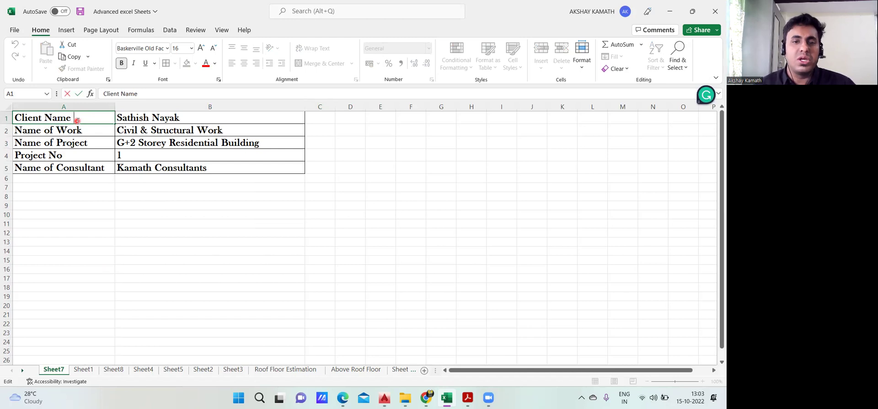
click(160, 204)
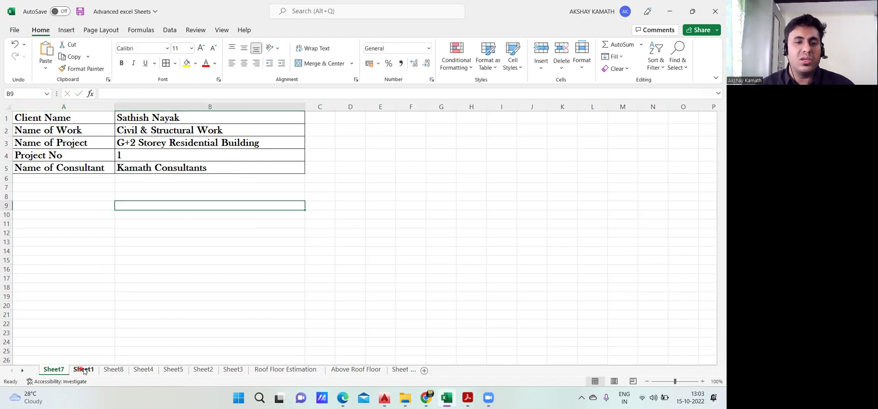
click(83, 370)
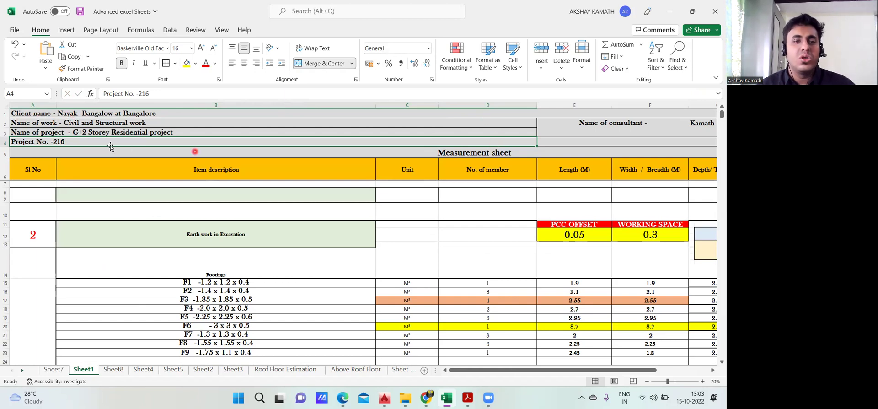
click(53, 369)
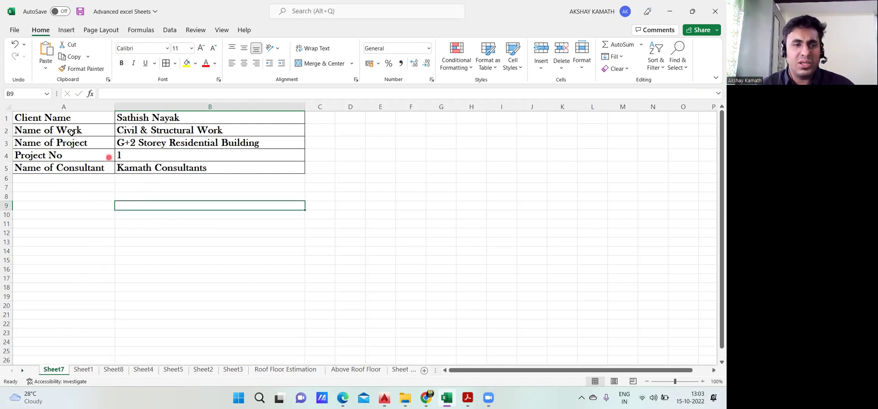
Copy the client details block A1:B5 to D1 and widen columns D and E
drag(54, 119, 232, 166)
key(ctrl+c)
click(356, 117)
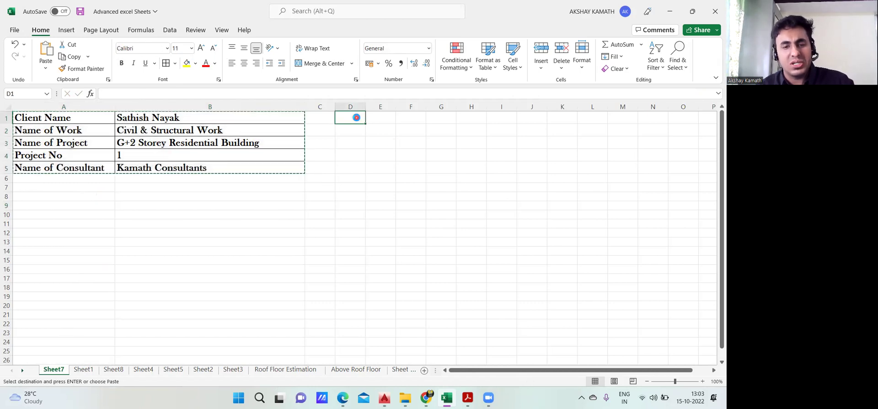
key(ctrl+v)
click(410, 233)
drag(366, 109, 366, 109)
drag(450, 118, 628, 108)
click(471, 118)
key(Escape)
Join the client's name from E1 onto the 'Client Name -' label in D1
double_click(417, 117)
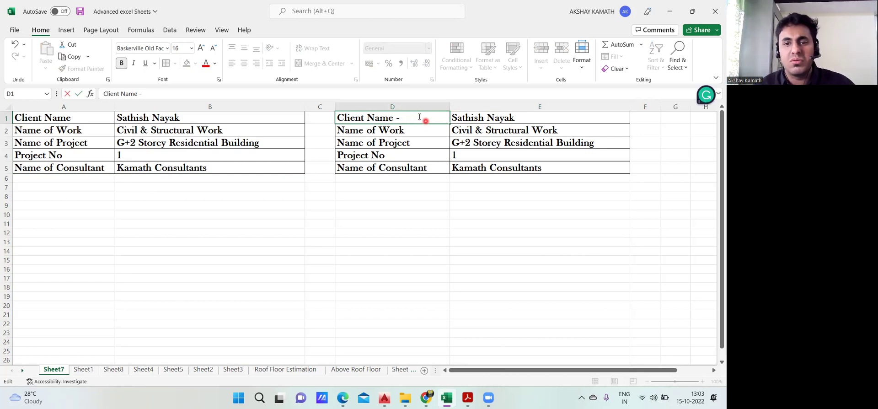
click(460, 115)
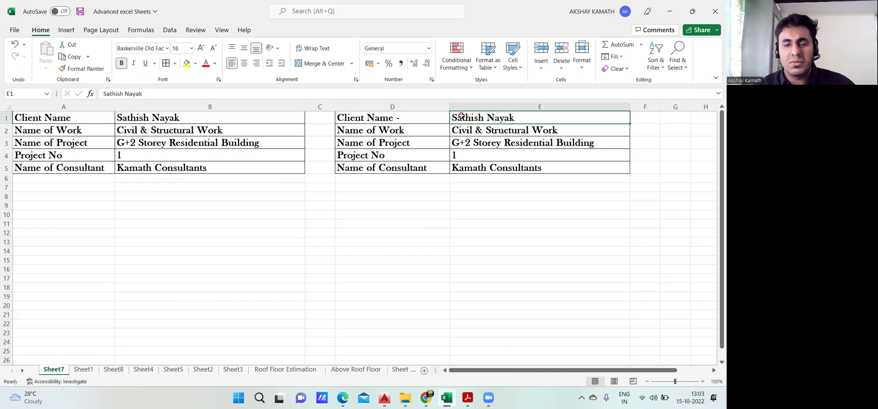
double_click(424, 118)
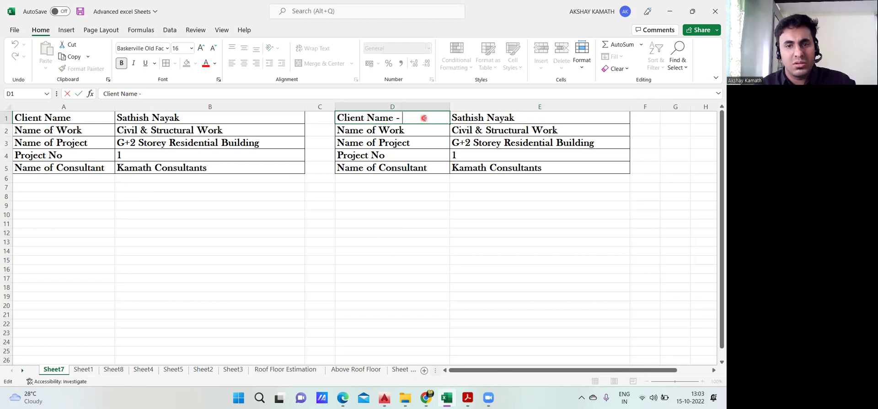
click(457, 116)
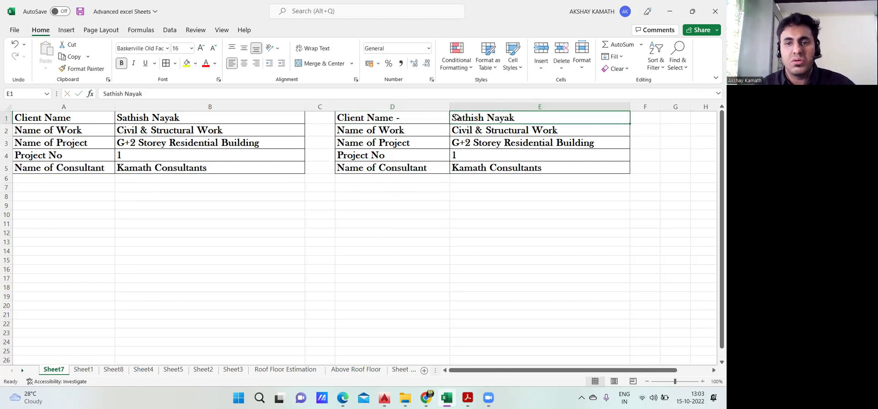
double_click(479, 119)
drag(520, 118, 450, 118)
double_click(406, 117)
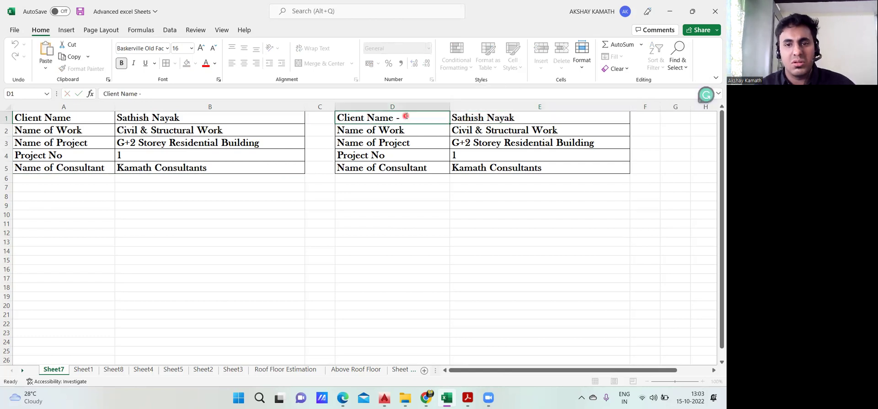
key(ctrl+v)
drag(449, 106, 529, 106)
click(475, 212)
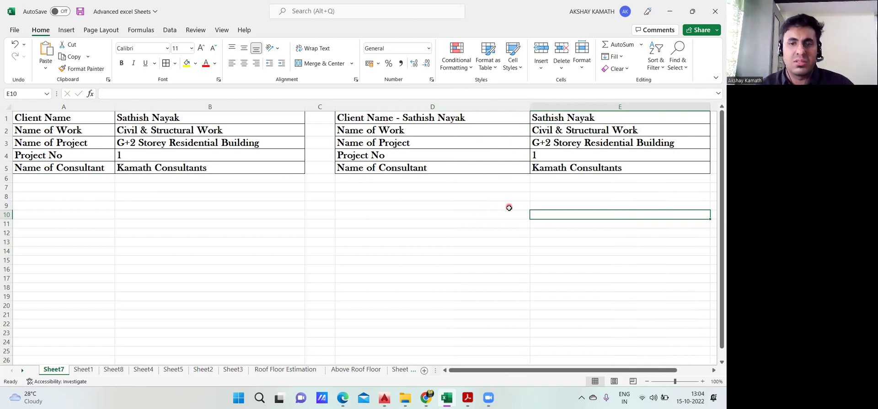
Add a hyphen after the 'Name of Work' label in D2
click(567, 131)
key(ctrl+c)
click(430, 130)
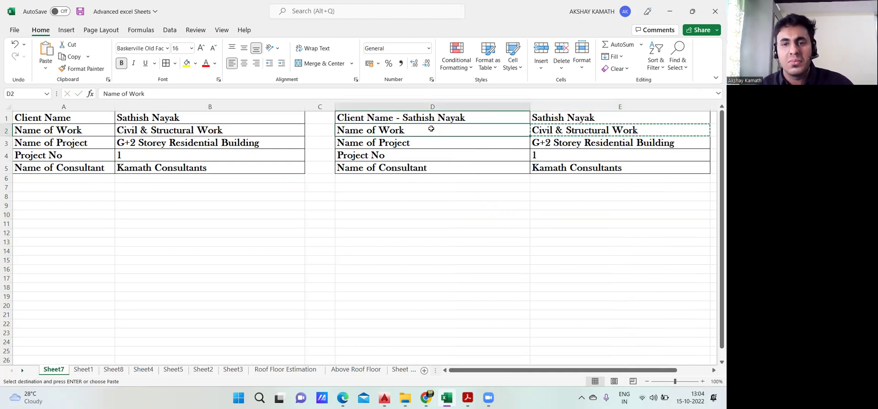
double_click(432, 129)
click(452, 199)
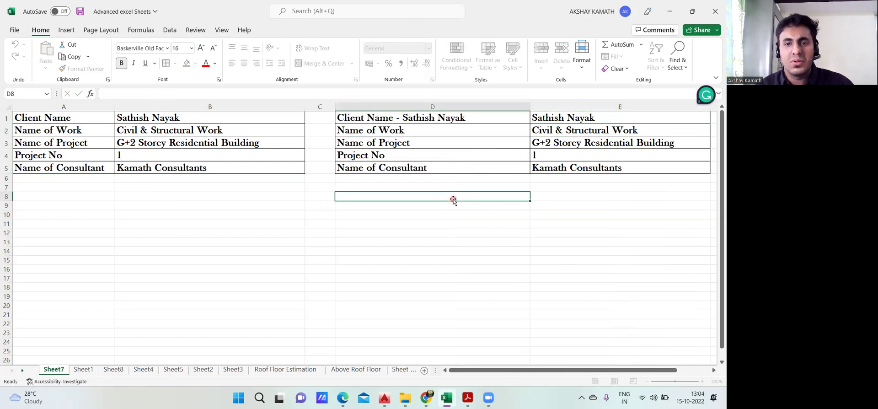
double_click(417, 132)
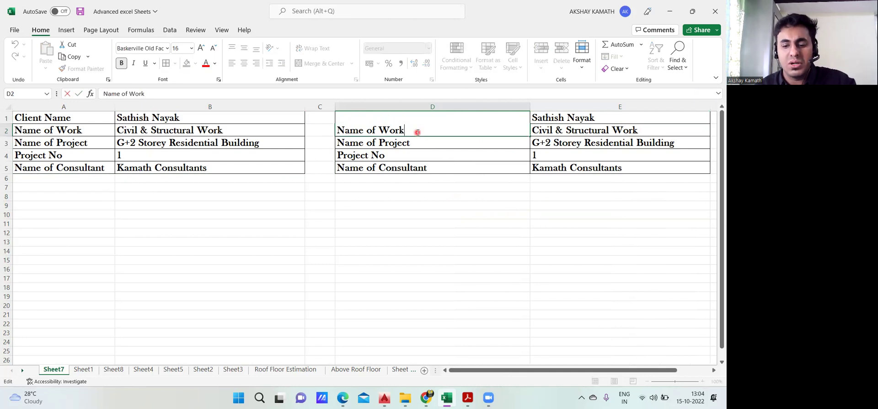
text(-)
click(441, 206)
Append 'Civil & Structural Work' to the label, giving 'Name of Work-Civil & Structural Work'
click(545, 131)
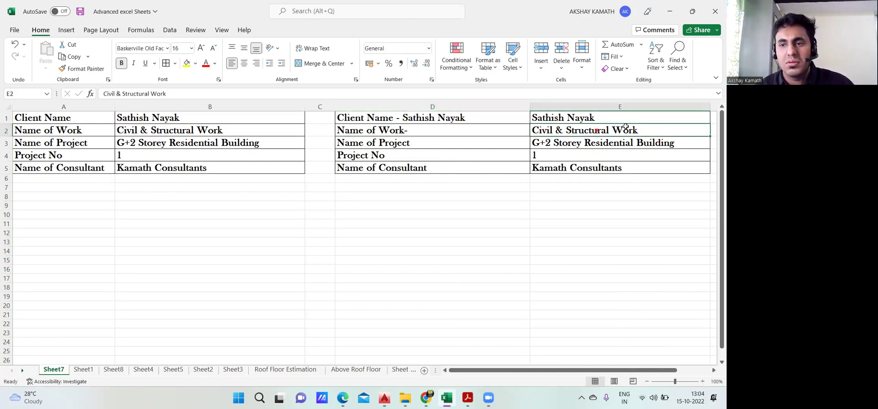
double_click(534, 130)
drag(534, 130, 639, 129)
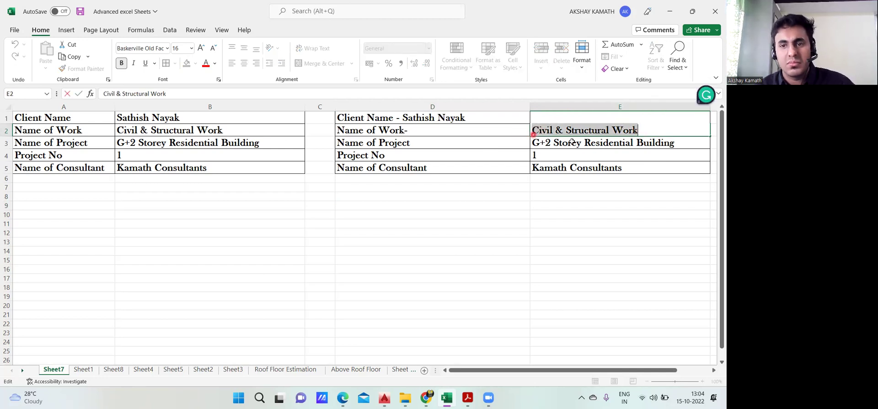
click(565, 196)
double_click(533, 130)
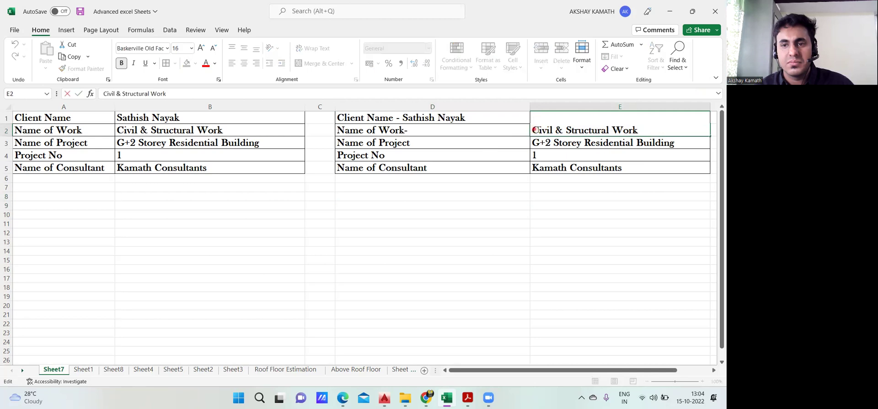
drag(533, 130, 640, 132)
key(ctrl+c)
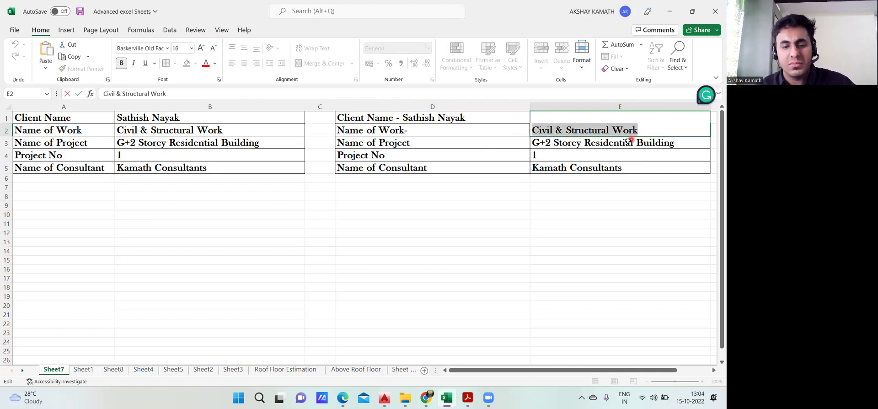
double_click(479, 131)
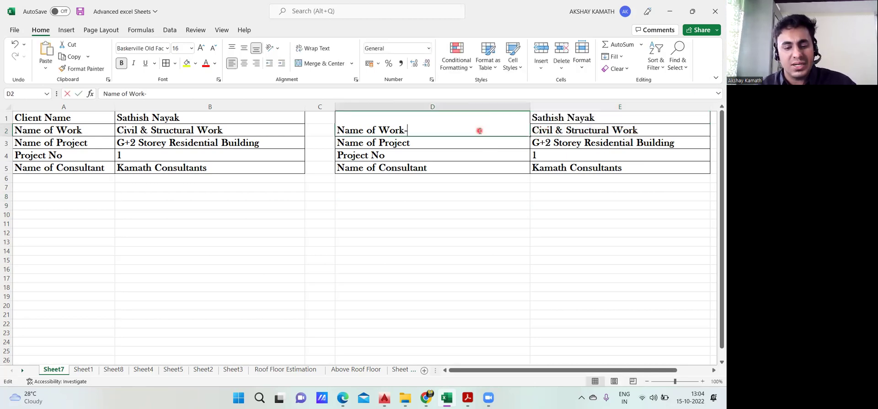
key(ctrl+v)
click(486, 213)
Append 'G+2 Storey Residential Building' to the Name of Project label in D3
double_click(531, 142)
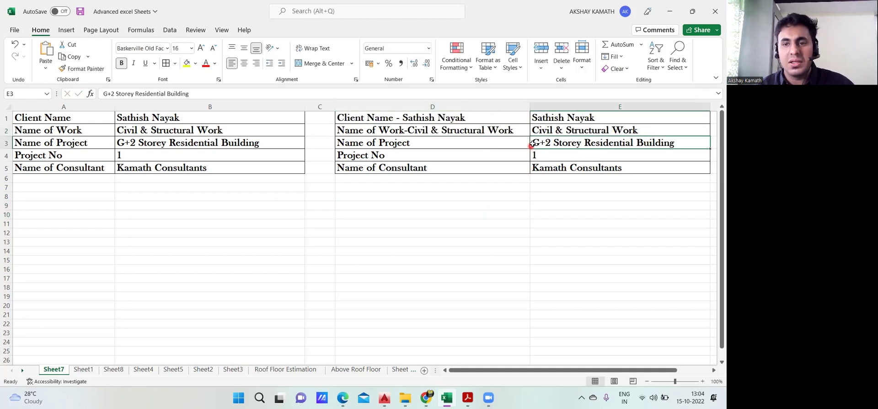
drag(530, 142, 696, 146)
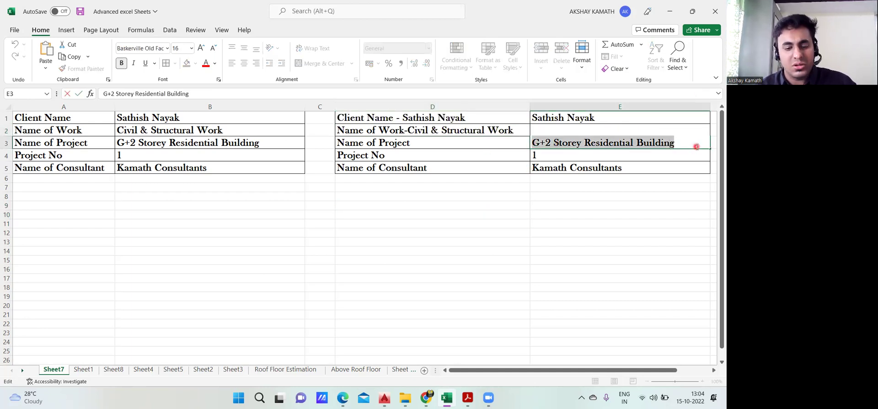
double_click(423, 143)
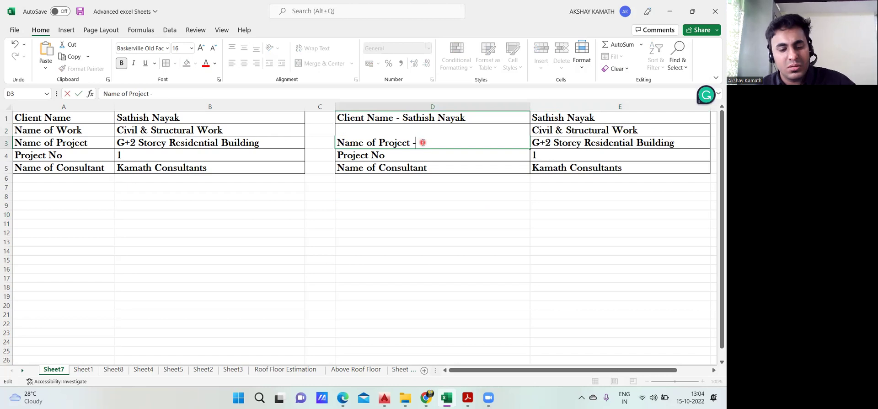
key(ctrl+v)
click(446, 213)
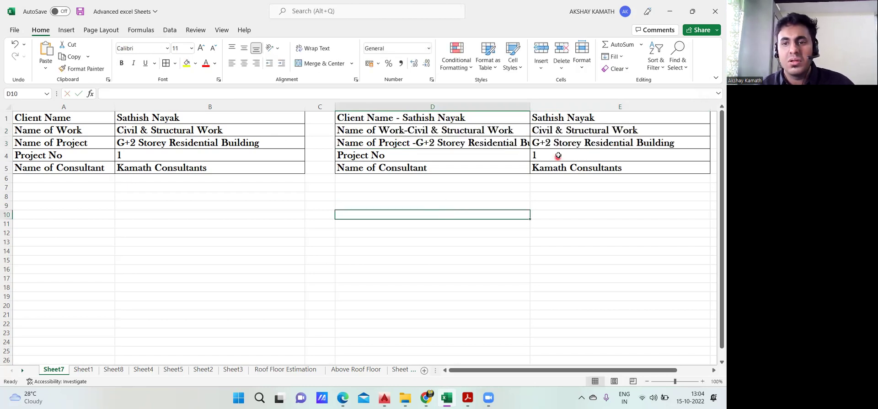
Complete the project number line as 'Project No -01'
click(556, 155)
double_click(417, 156)
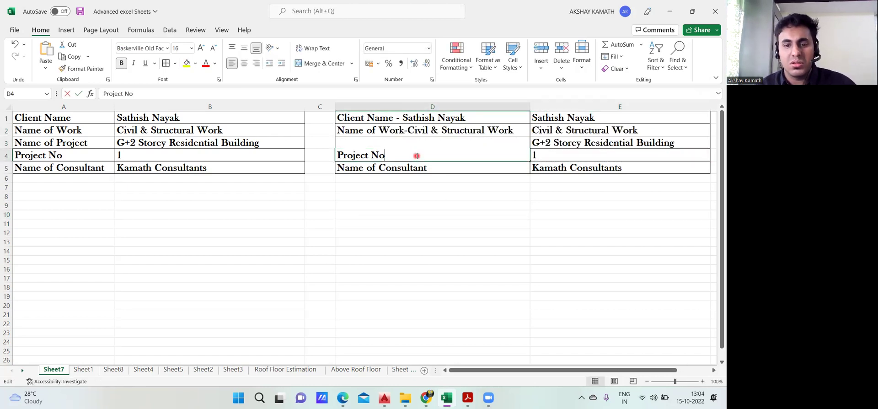
click(434, 179)
click(435, 170)
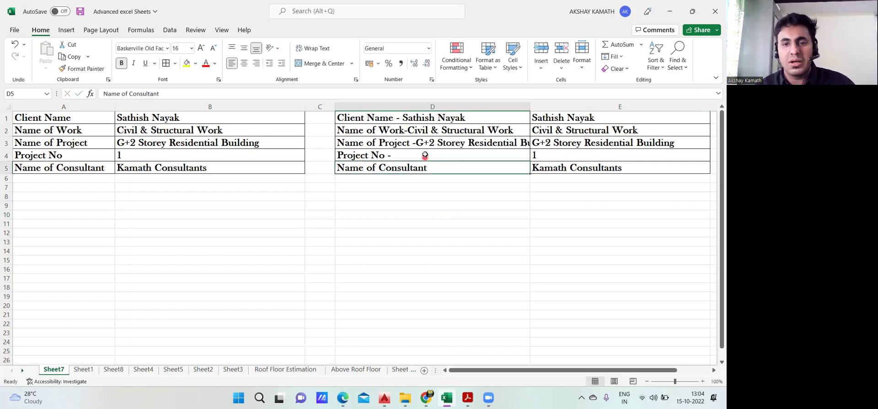
double_click(426, 155)
text(01)
key(Return)
click(445, 204)
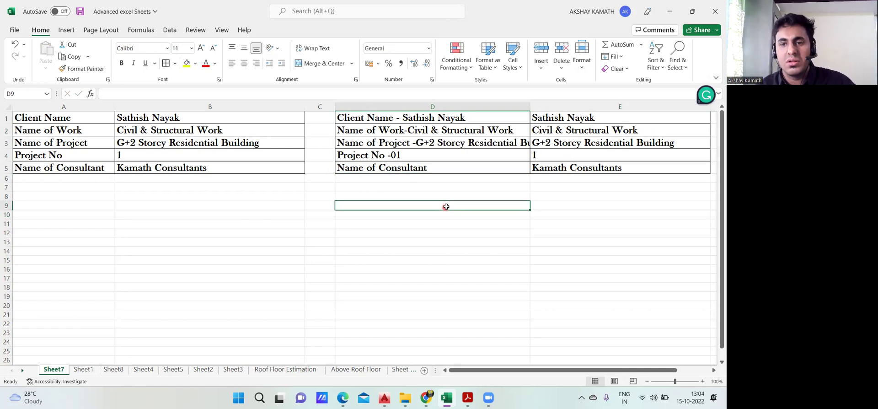
Select the 'Kamath Consultants' consultant value to join it onto its label
click(560, 168)
click(577, 169)
double_click(622, 168)
drag(622, 167, 416, 111)
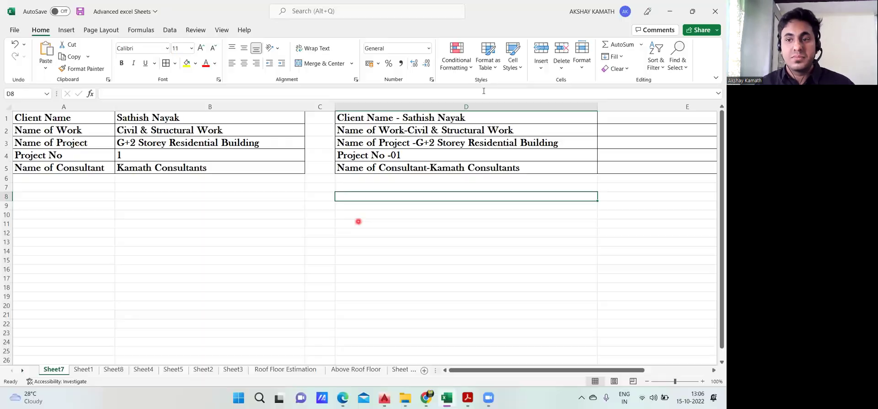
Clear the original label and value cells in A1:C5
click(600, 233)
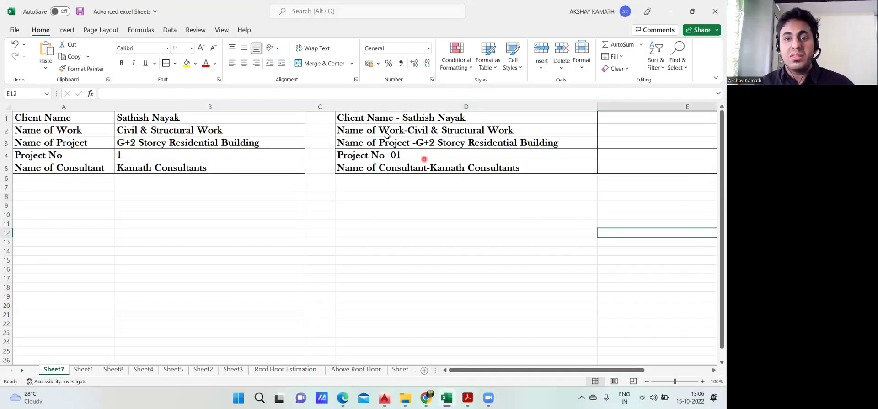
drag(307, 174, 98, 118)
key(Delete)
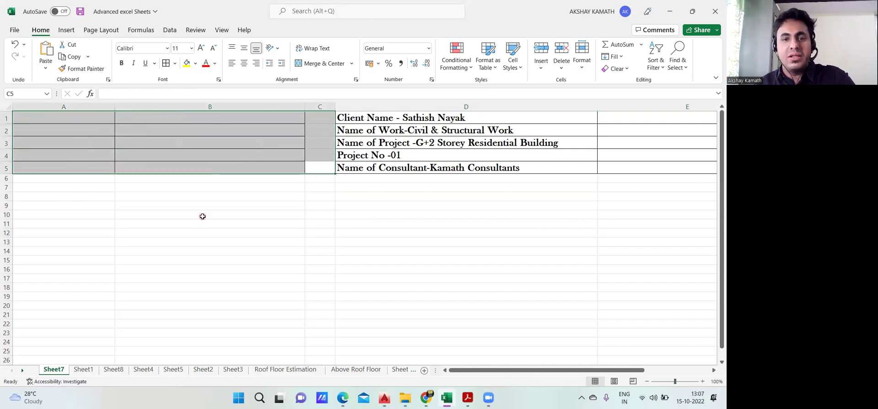
click(201, 215)
Try Merge & Center on rows 1–5 across A to E, then undo it
drag(60, 117, 638, 173)
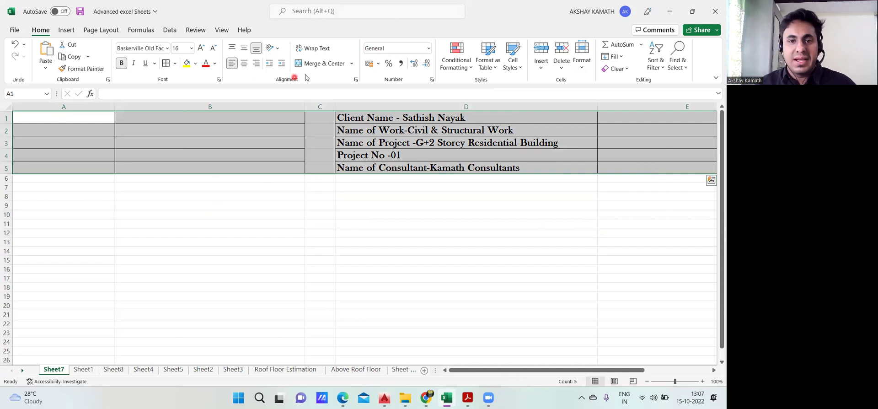
click(320, 63)
click(340, 226)
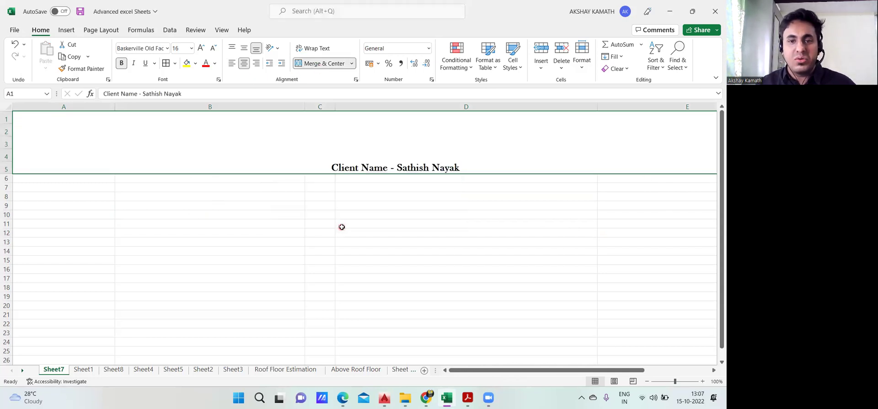
key(ctrl+z)
click(331, 175)
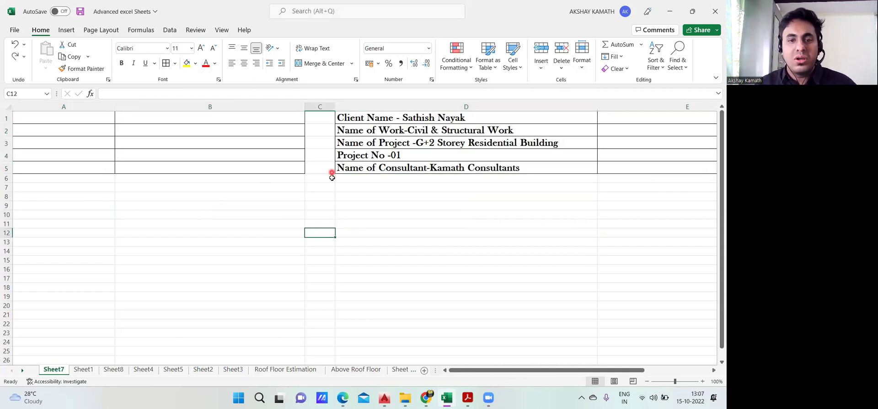
Remove all borders from the emptied range A1:B6
drag(237, 159, 69, 121)
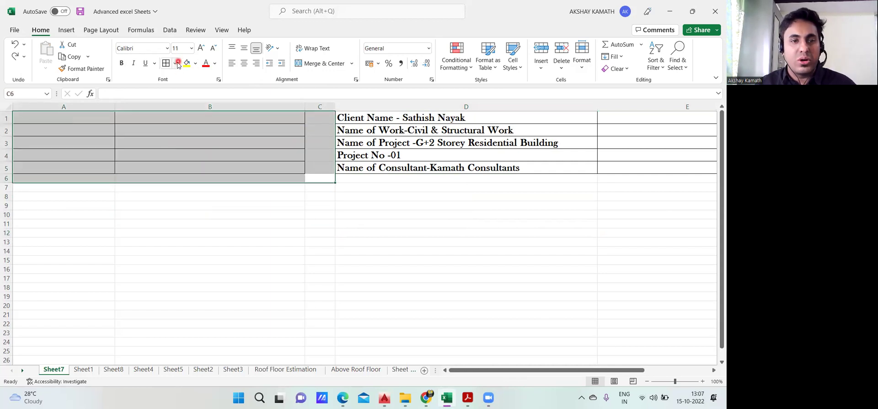
click(197, 235)
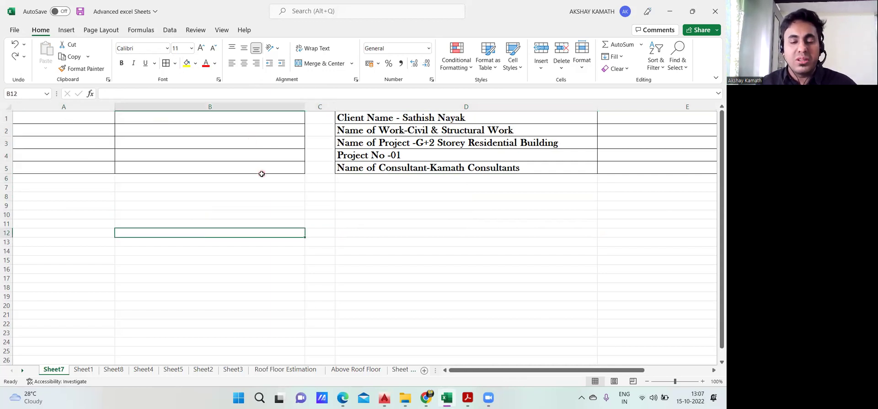
drag(324, 174, 195, 120)
click(245, 240)
click(297, 197)
drag(295, 179, 96, 122)
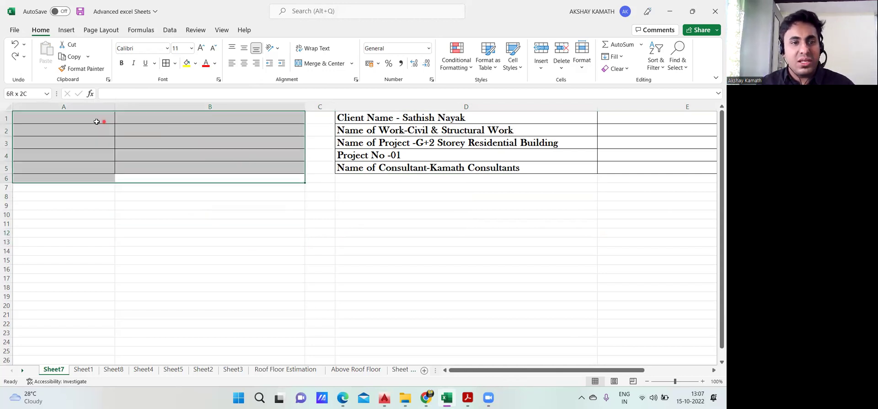
click(175, 63)
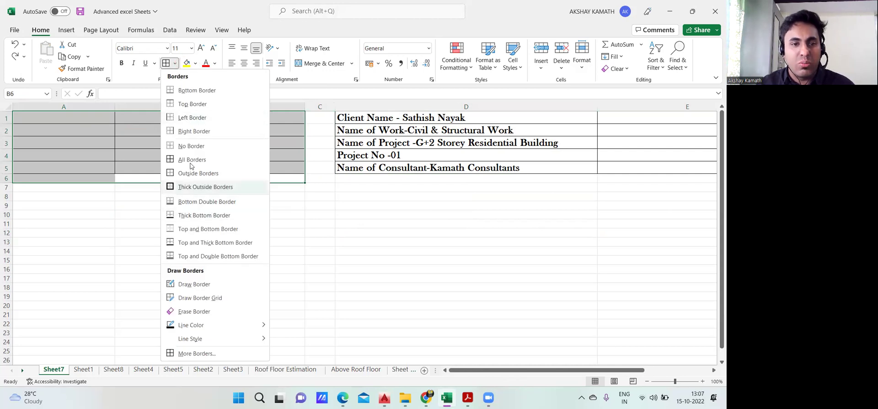
click(192, 146)
click(221, 211)
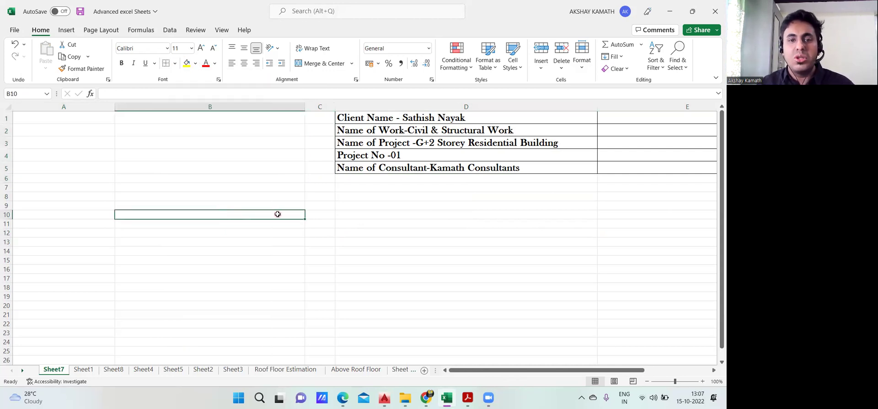
Select the joined header block D1:E5
click(387, 222)
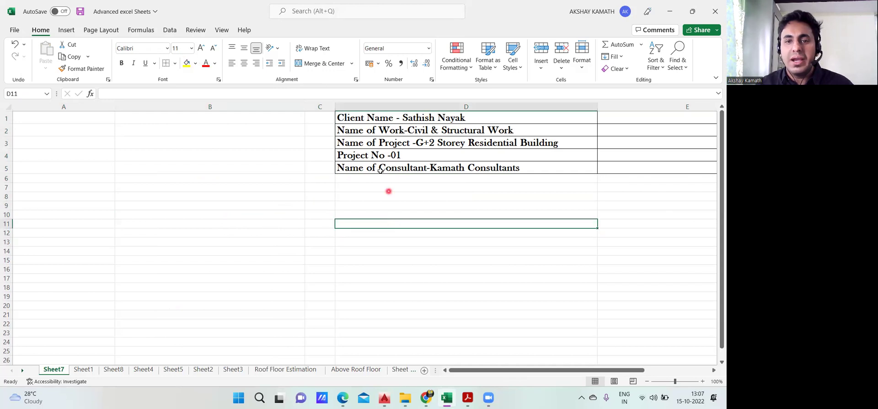
click(359, 118)
mouse_move(359, 119)
mouse_down()
mouse_move(636, 165)
mouse_move(593, 166)
mouse_up()
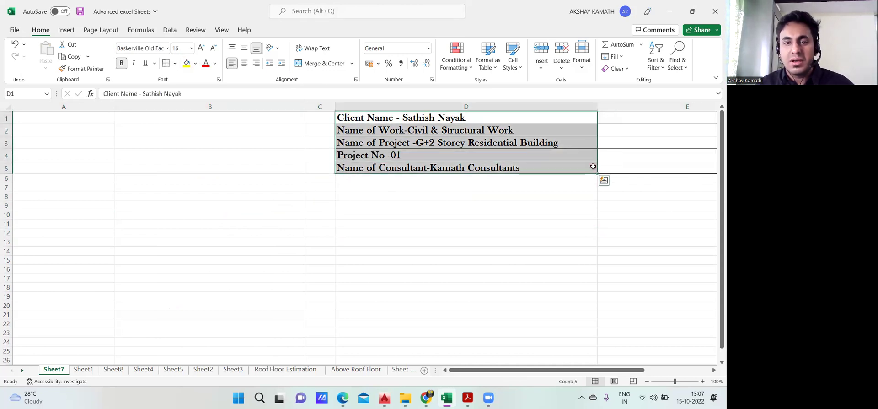
Move the joined header lines into A1:A5 and delete the old copies in D1:D5
key(ctrl+c)
click(53, 118)
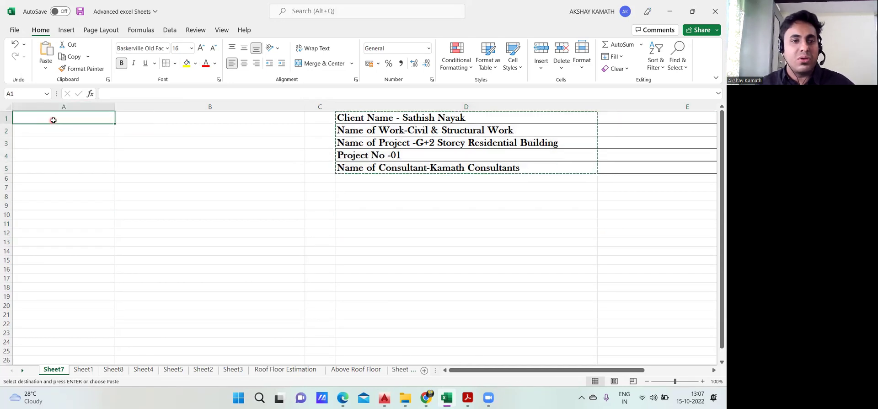
key(ctrl+v)
click(179, 205)
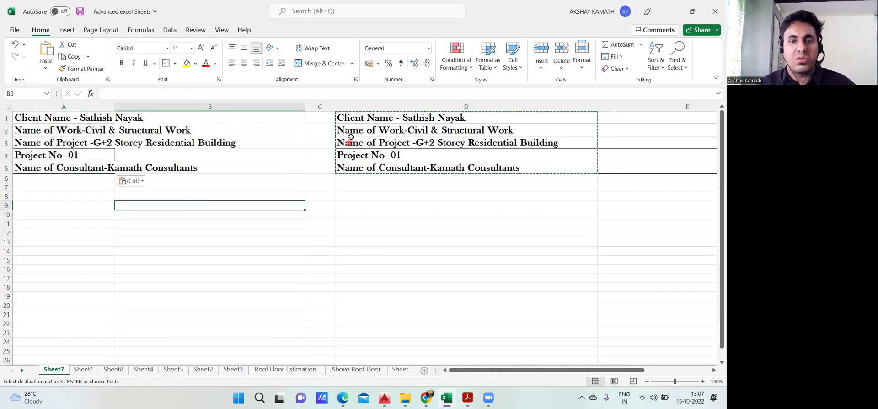
click(361, 191)
drag(360, 117, 537, 169)
key(Delete)
click(422, 223)
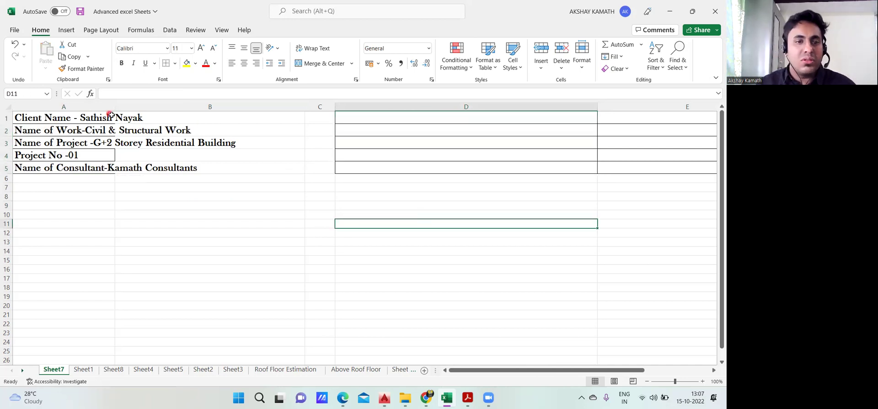
Widen column A and strip the leftover borders from D1:E5
drag(114, 107, 346, 137)
click(419, 193)
drag(609, 120, 627, 169)
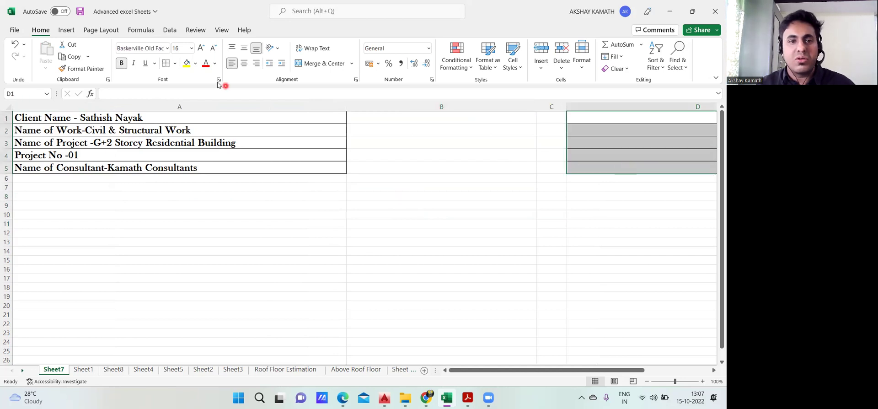
click(175, 63)
click(201, 147)
scroll(462, 219, right, 1)
click(461, 223)
drag(349, 116, 572, 170)
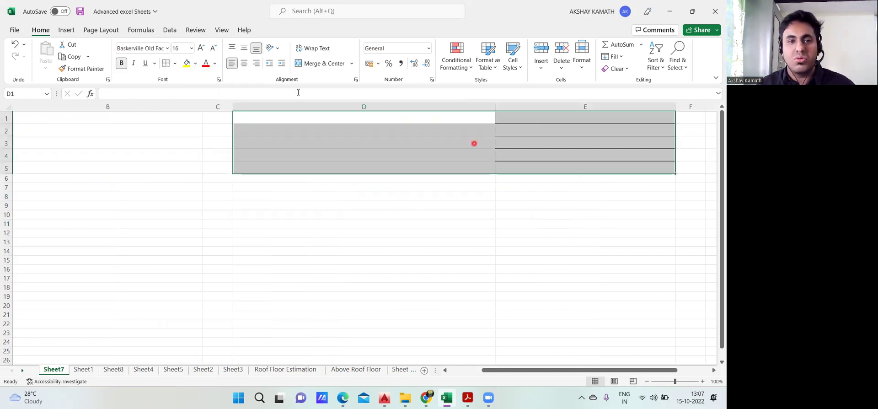
click(169, 68)
click(470, 301)
click(470, 315)
drag(567, 369, 426, 369)
click(372, 279)
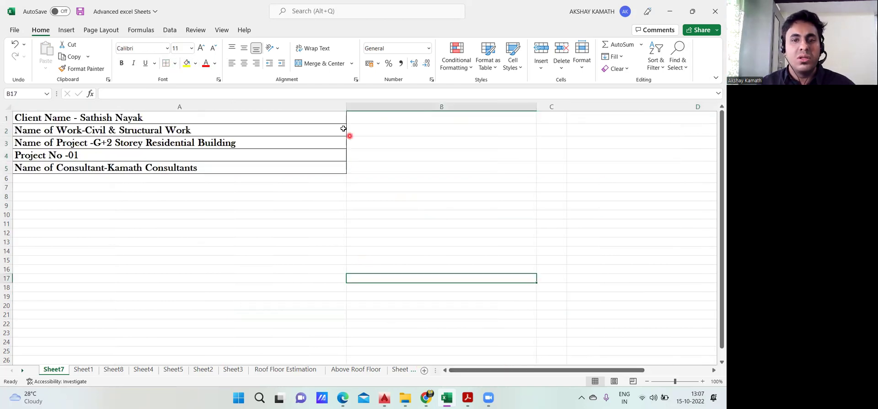
Widen column A further and set the A1:A5 header text to size 20, then one size smaller
drag(345, 110, 452, 121)
drag(75, 117, 314, 167)
click(201, 48)
click(201, 47)
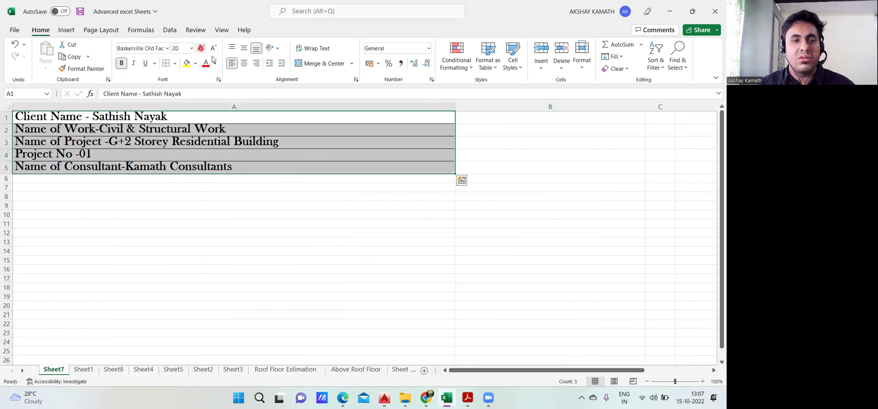
click(246, 231)
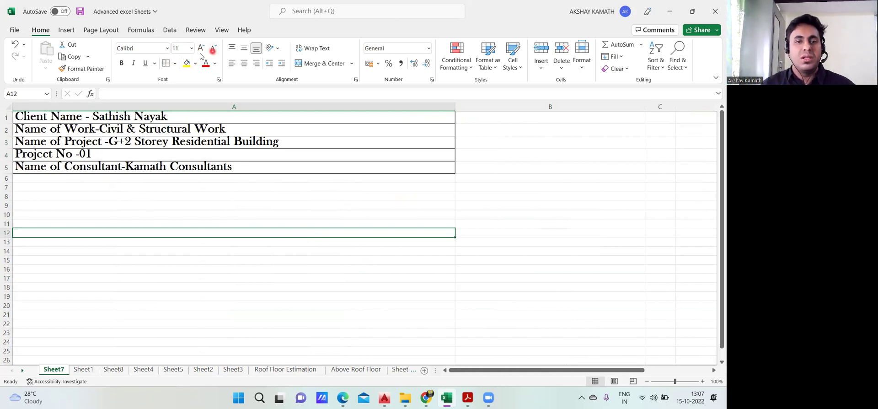
drag(35, 117, 247, 169)
click(213, 48)
click(241, 198)
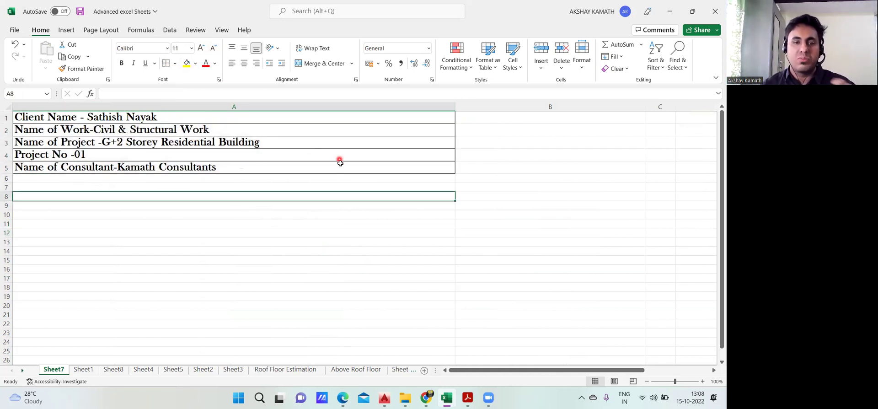
click(516, 244)
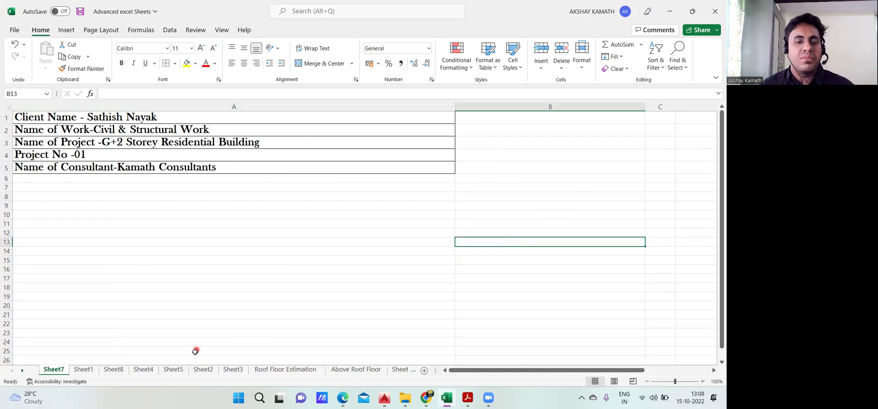
Review the finished measurement sheet on Sheet1, then return to Sheet7
click(83, 369)
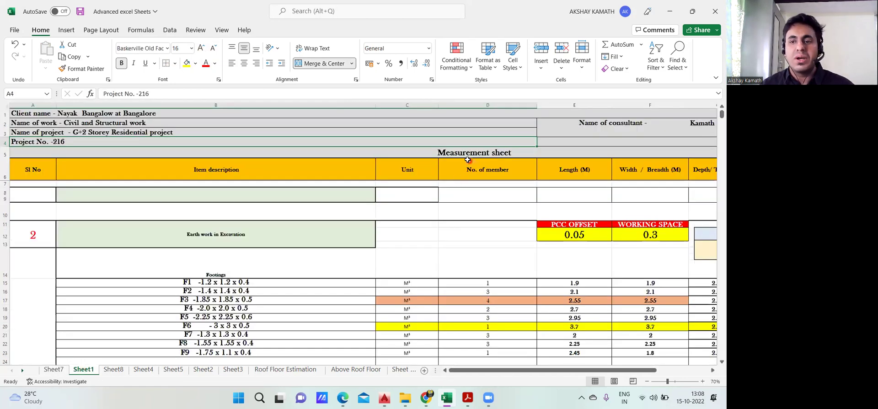
scroll(453, 249, down, 3)
scroll(438, 262, down, 6)
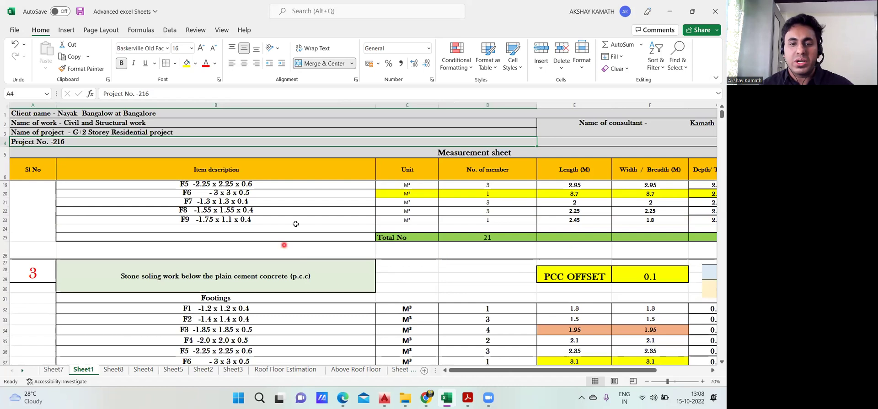
scroll(464, 270, up, 7)
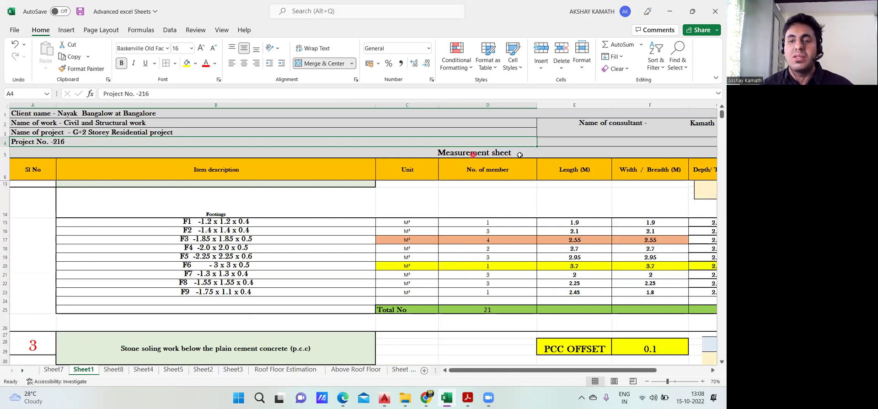
click(53, 371)
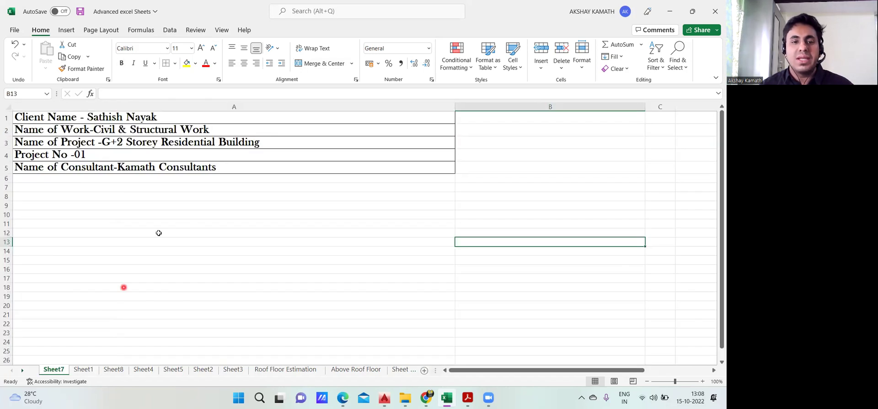
Narrow column A on Sheet7 to fit the longest header line after rechecking Sheet1
click(334, 197)
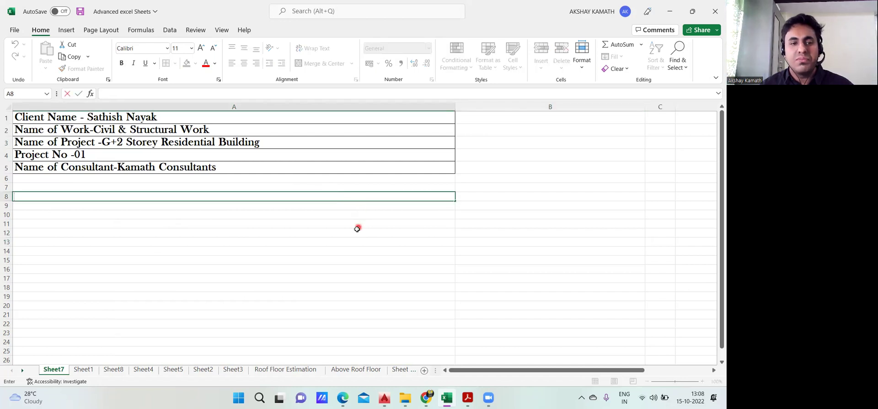
click(346, 240)
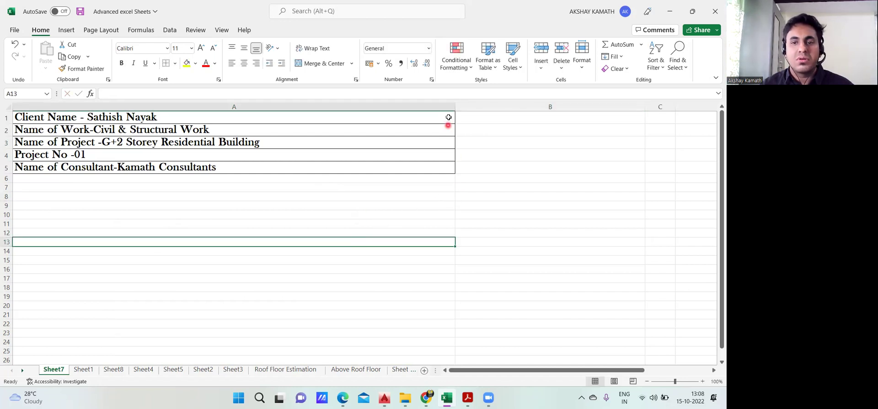
drag(454, 107, 465, 163)
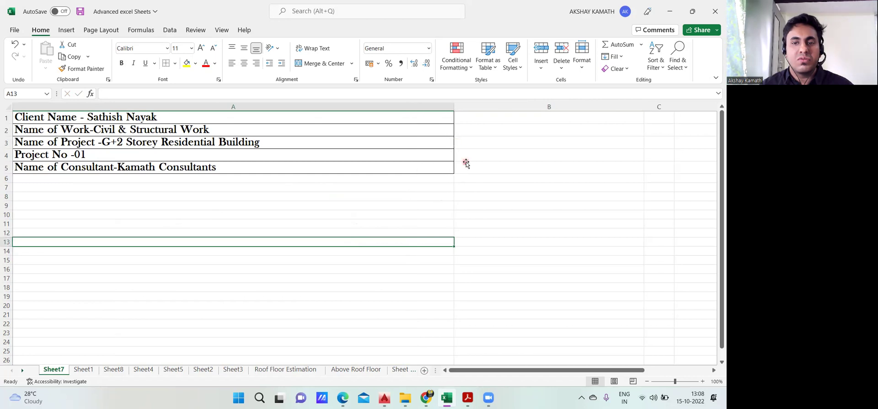
click(464, 165)
click(84, 369)
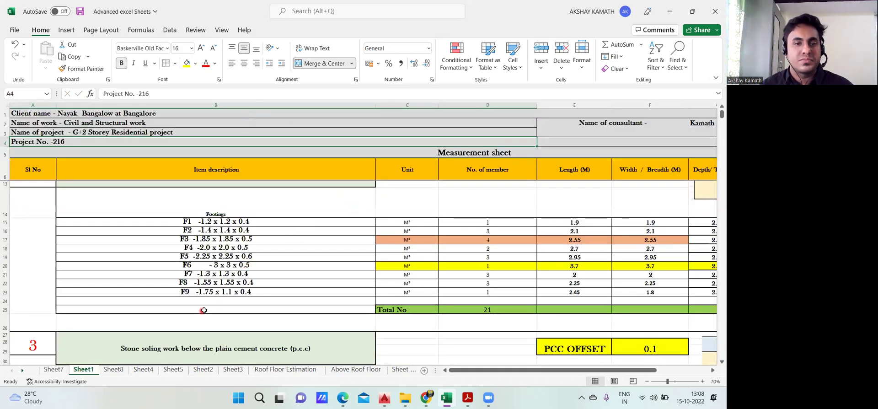
click(53, 370)
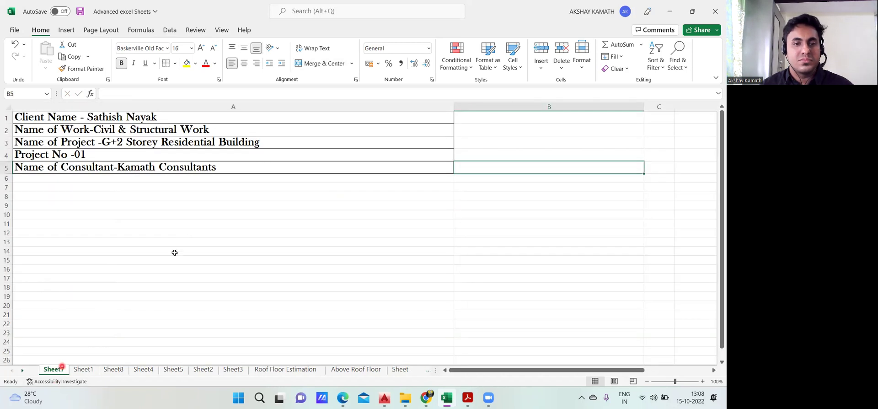
drag(454, 106, 261, 136)
click(335, 249)
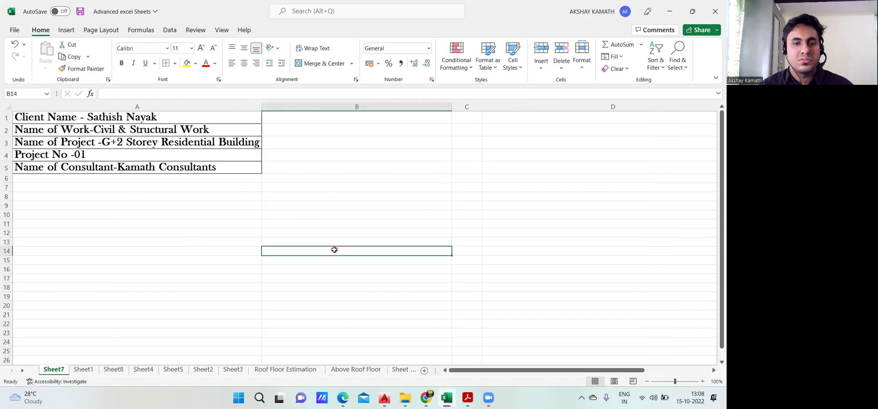
Narrow columns B, D and E on Sheet7 and compare the widths against Sheet1
click(331, 215)
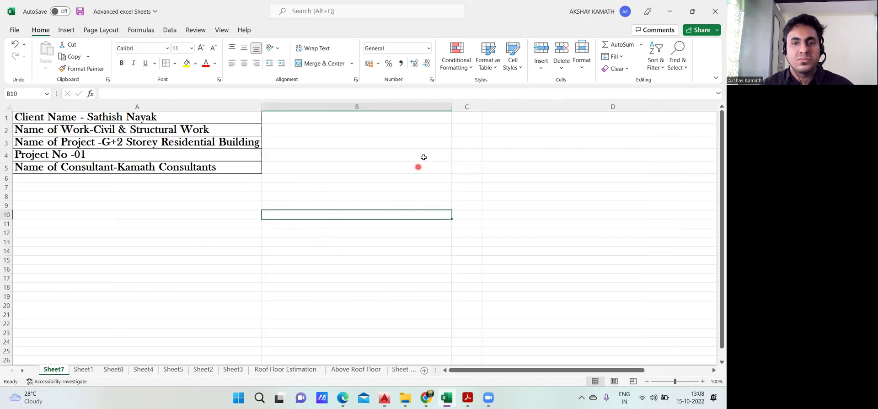
drag(450, 109, 335, 145)
click(457, 109)
drag(628, 106, 461, 130)
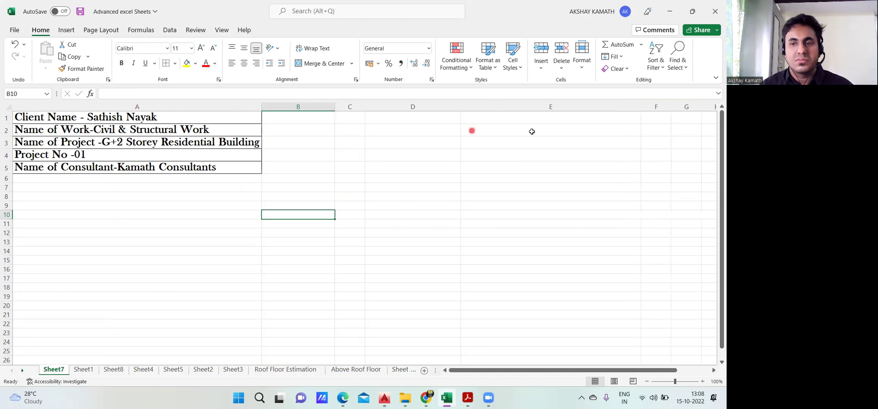
click(636, 118)
drag(641, 107, 515, 138)
drag(335, 114, 308, 116)
drag(434, 108, 408, 111)
click(234, 216)
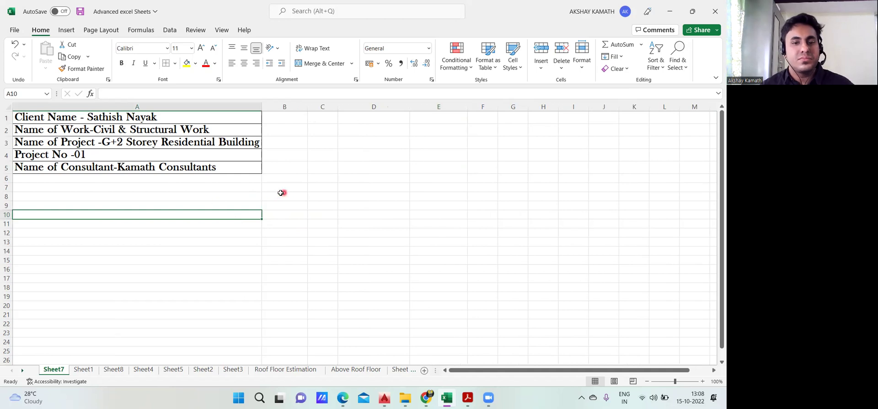
click(92, 372)
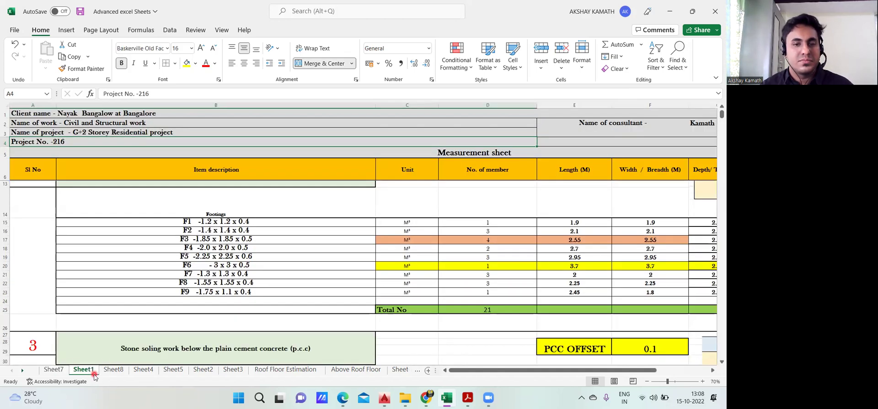
click(54, 370)
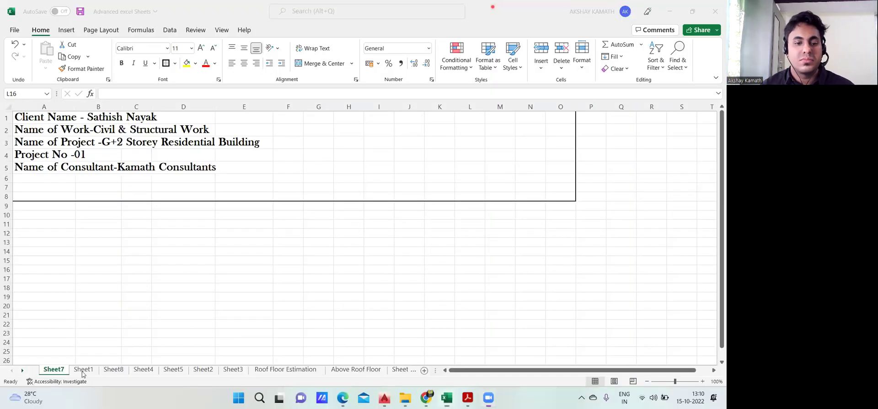
Enter the title 'Measurement Sheet' in cell G10 on Sheet7
double_click(315, 216)
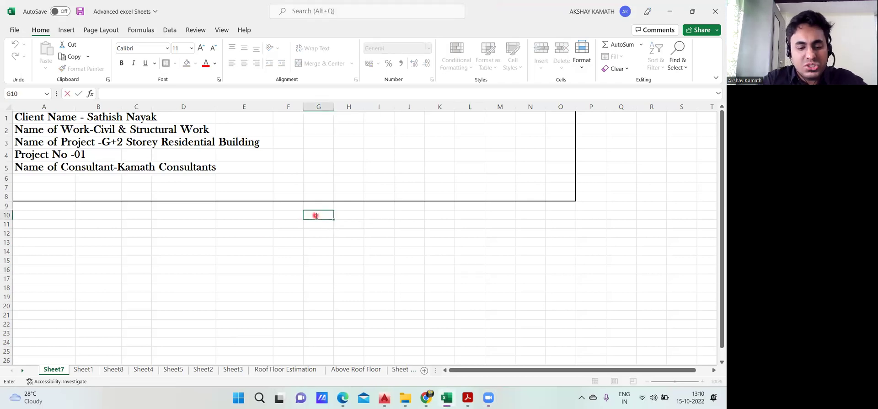
text(Measur)
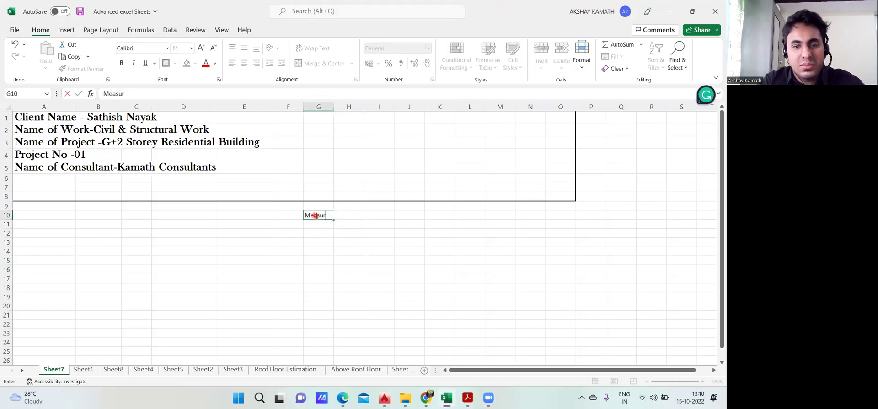
text(ement)
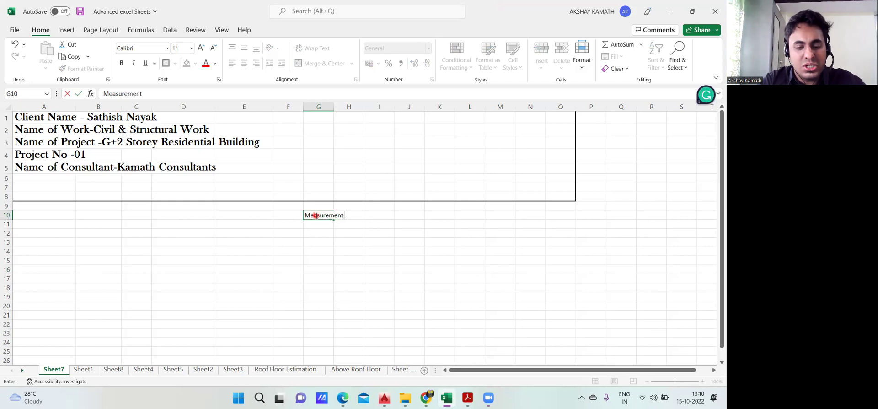
click(367, 257)
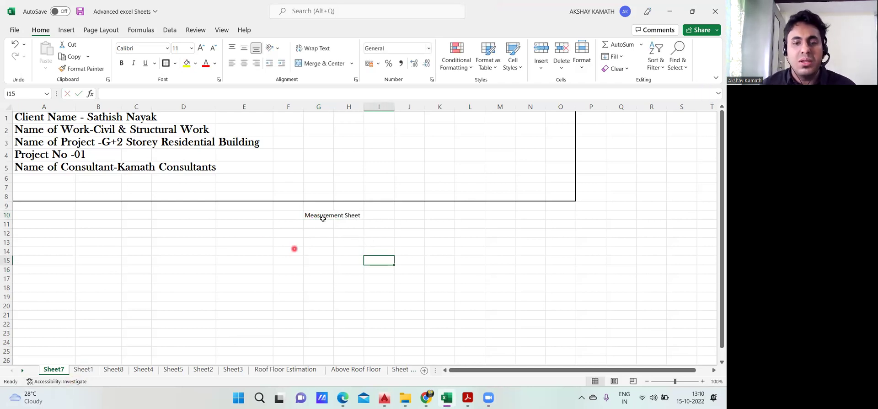
Compare the title layout against Sheet1, then return to Sheet7
click(83, 369)
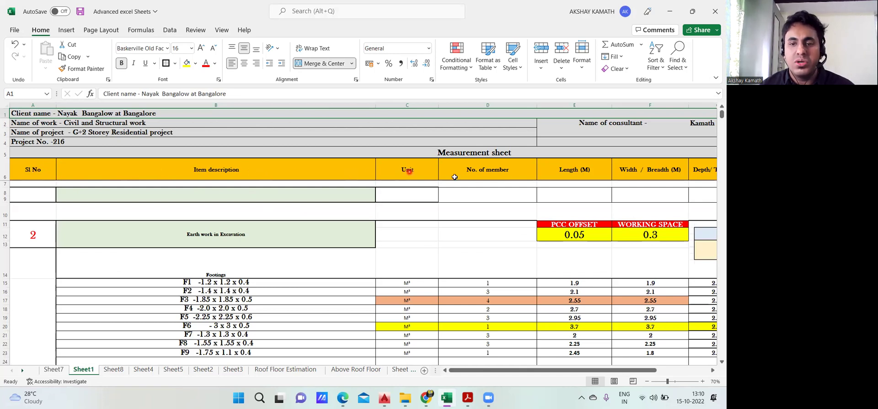
drag(510, 369, 527, 369)
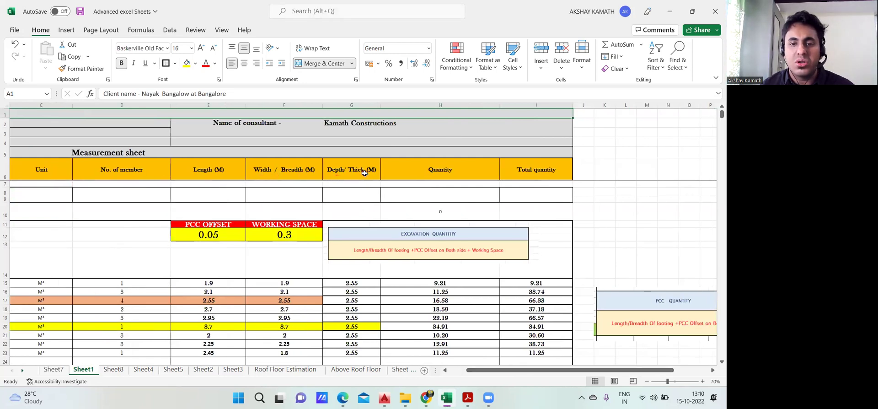
drag(540, 371, 515, 371)
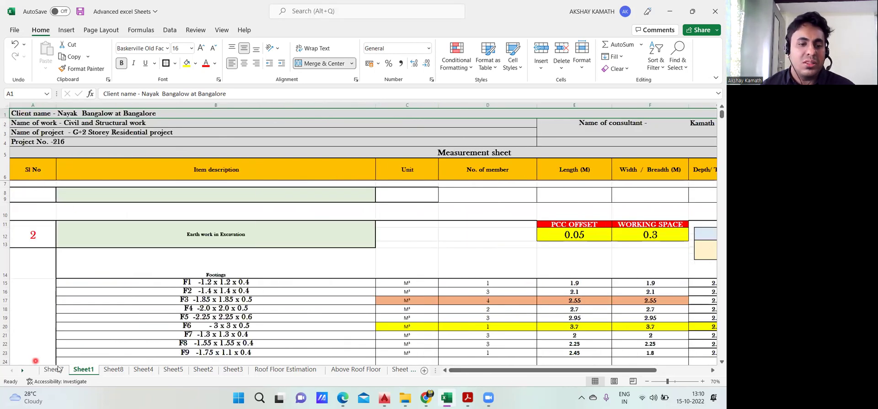
click(53, 369)
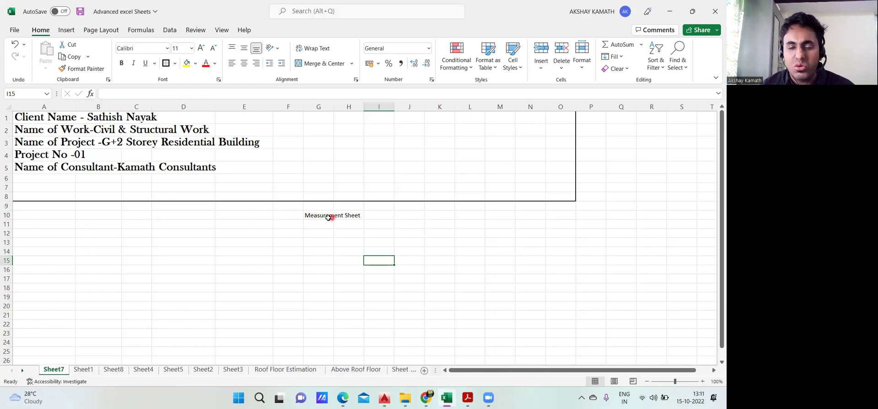
Merge and centre cells E10:K10 around the Measurement Sheet title
drag(226, 215, 433, 216)
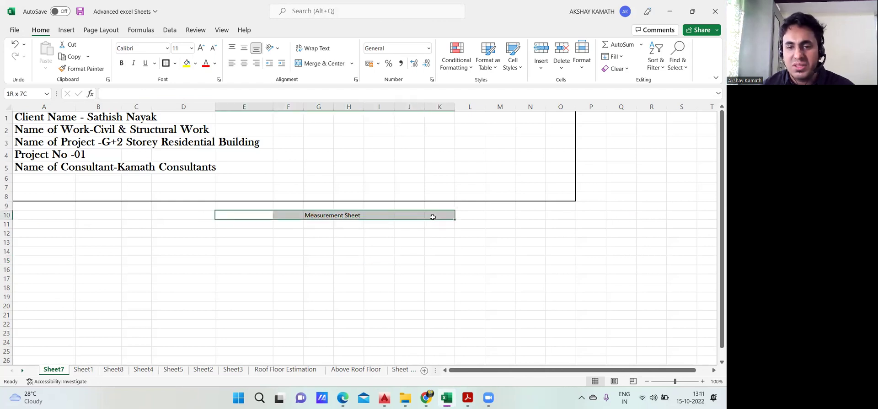
click(316, 215)
click(321, 64)
click(321, 65)
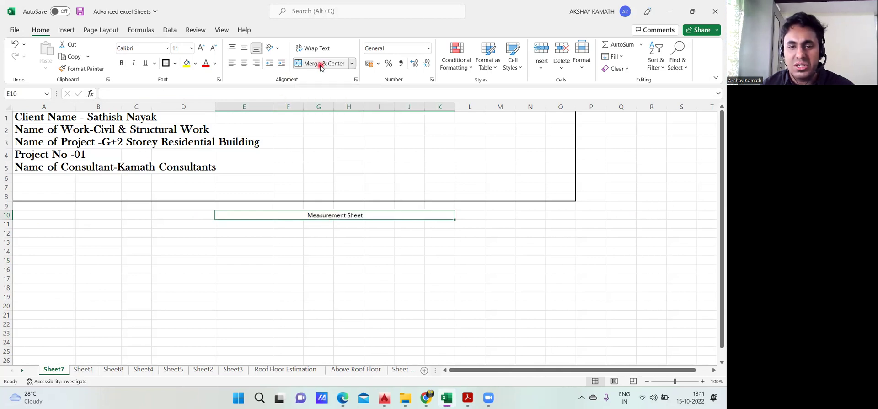
click(339, 258)
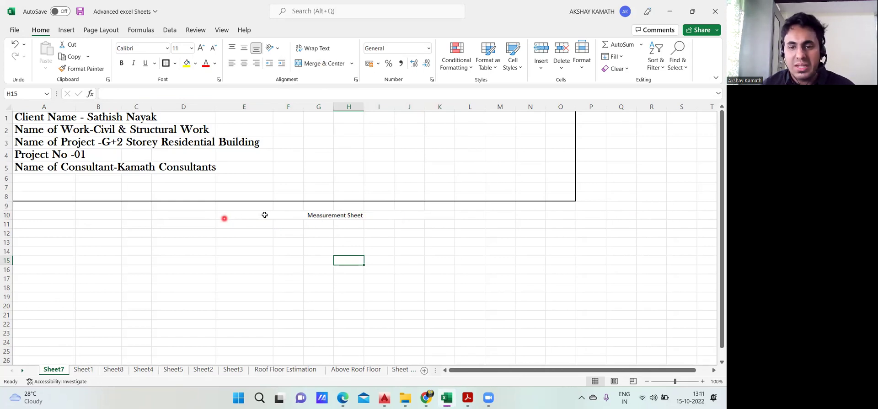
Make the merged title bold, 20-point Angsana New
click(321, 217)
click(121, 63)
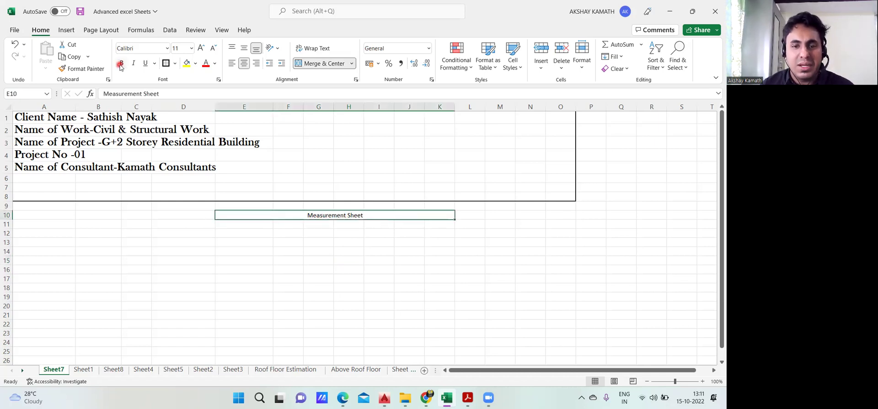
click(201, 47)
click(201, 48)
click(200, 48)
click(201, 48)
click(201, 47)
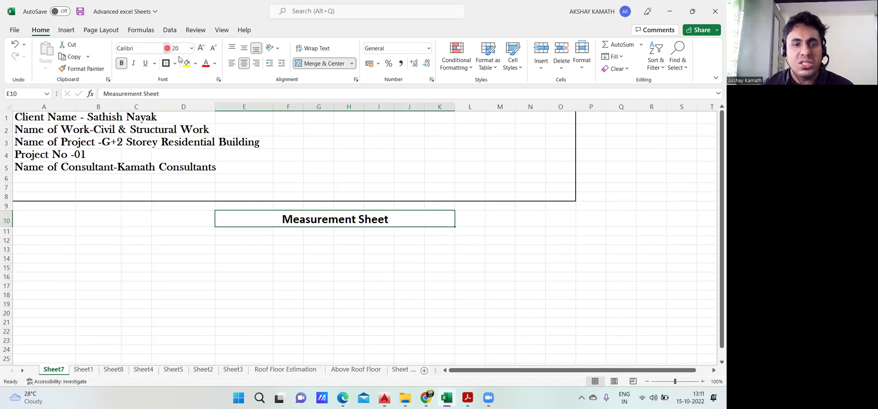
click(166, 48)
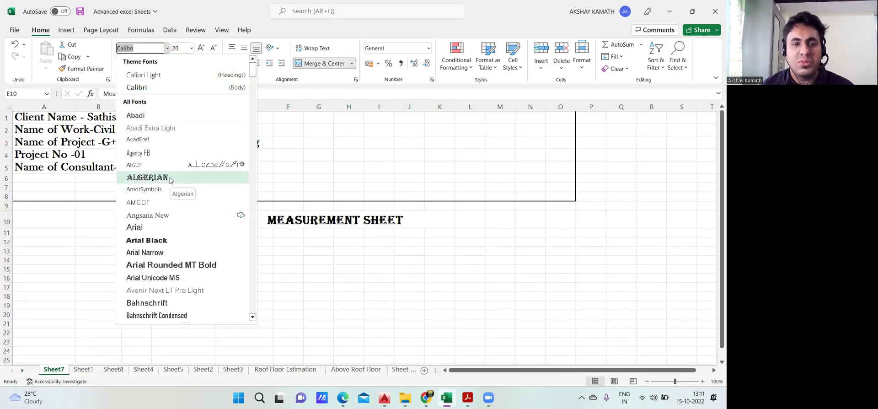
click(157, 219)
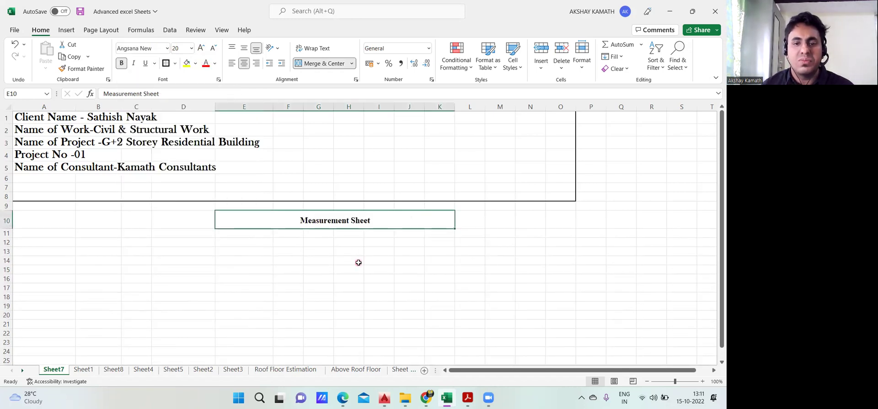
click(350, 258)
click(325, 220)
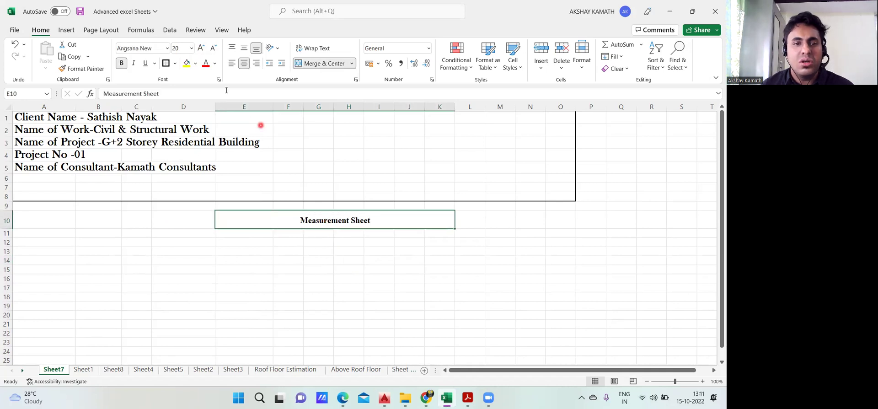
Fill the Measurement Sheet title cell light blue
click(197, 65)
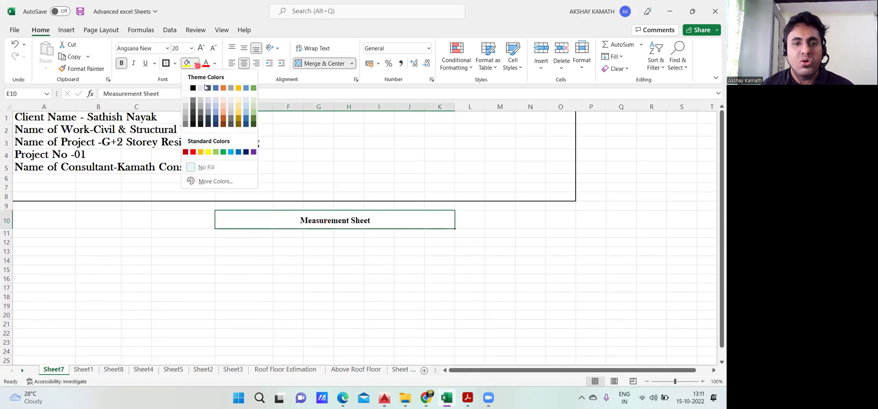
click(246, 102)
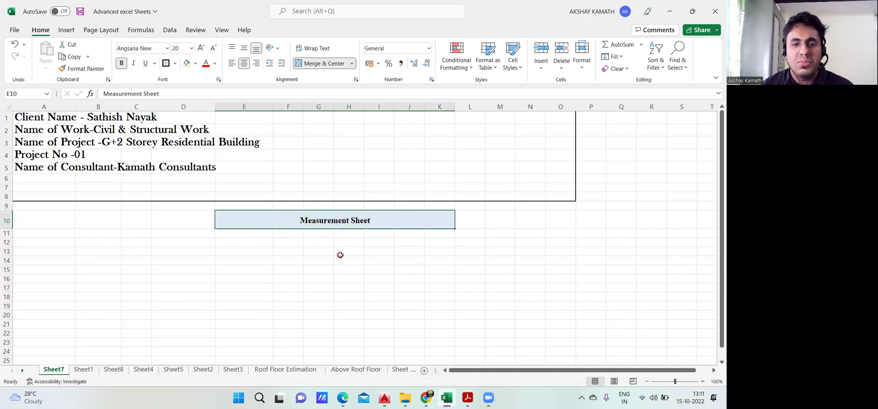
click(341, 252)
click(290, 225)
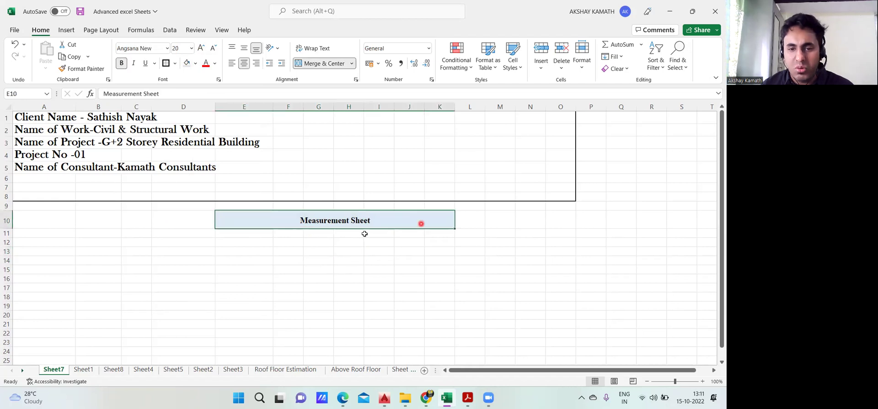
Put a thick outside border around the title cell
click(176, 63)
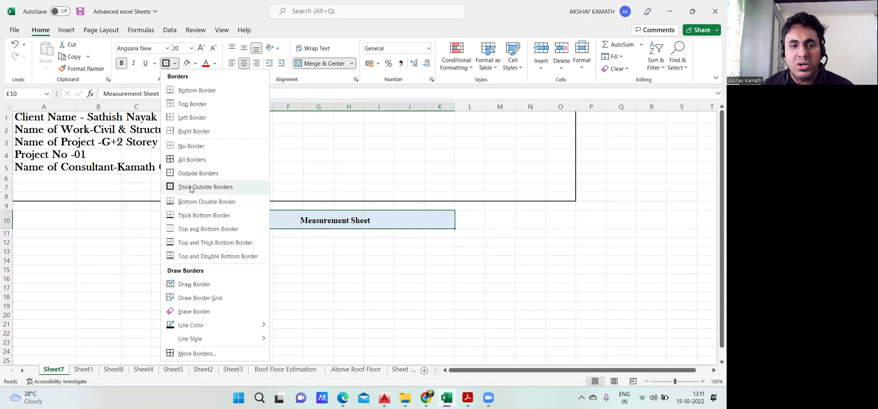
click(210, 187)
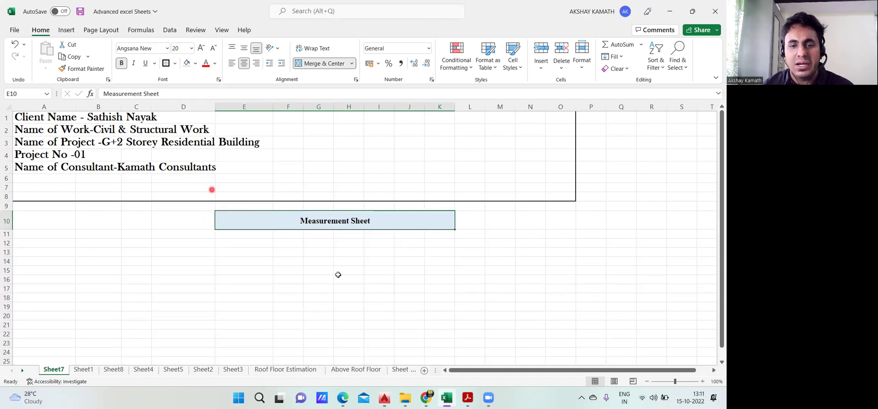
click(348, 270)
click(467, 279)
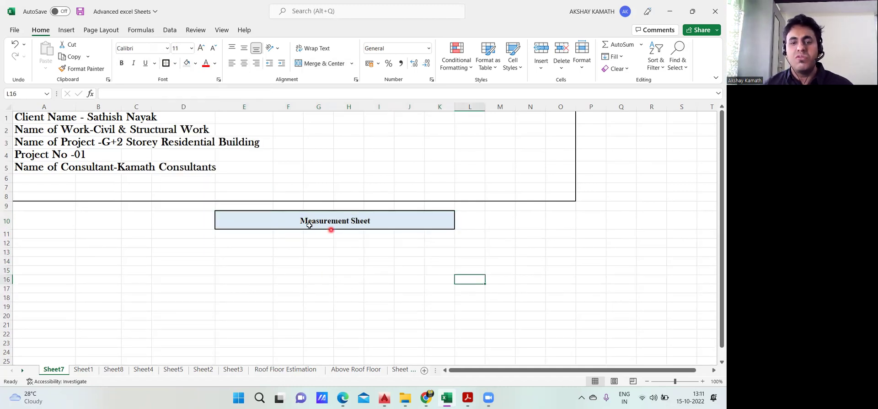
click(333, 222)
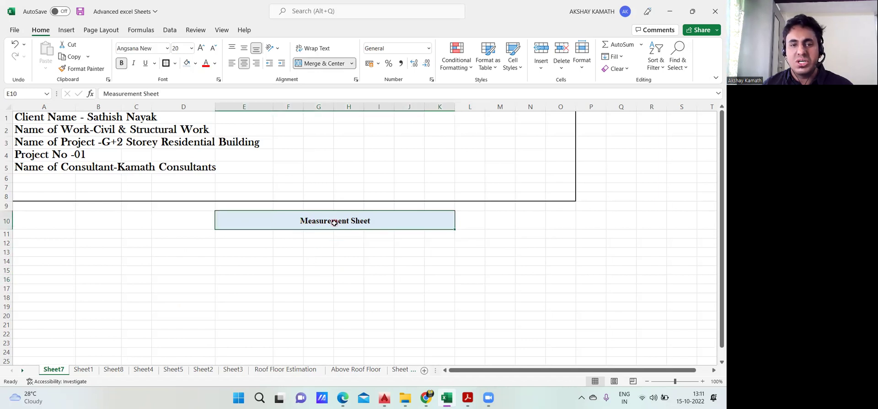
Make the title text red and enlarge it to 24 points
click(216, 65)
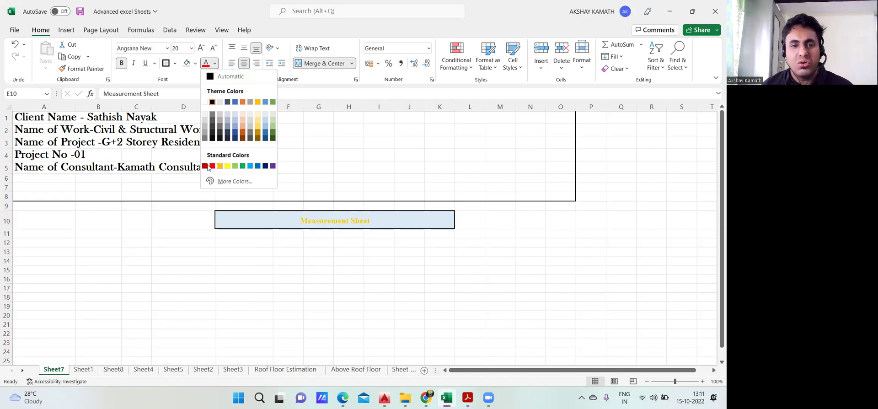
click(213, 166)
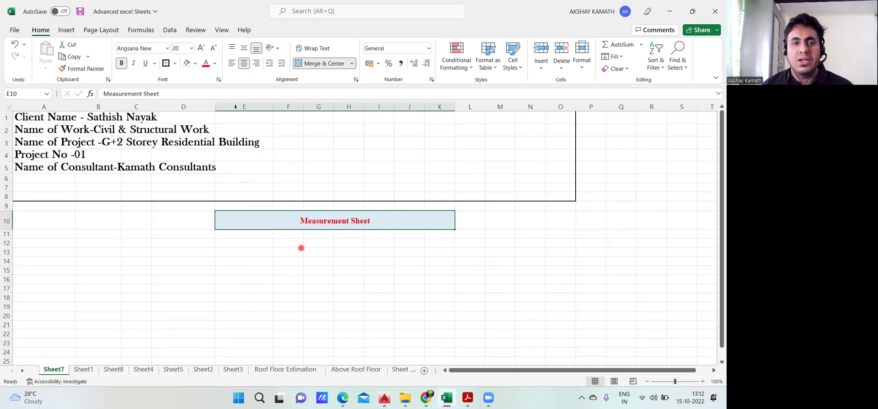
click(201, 48)
click(201, 47)
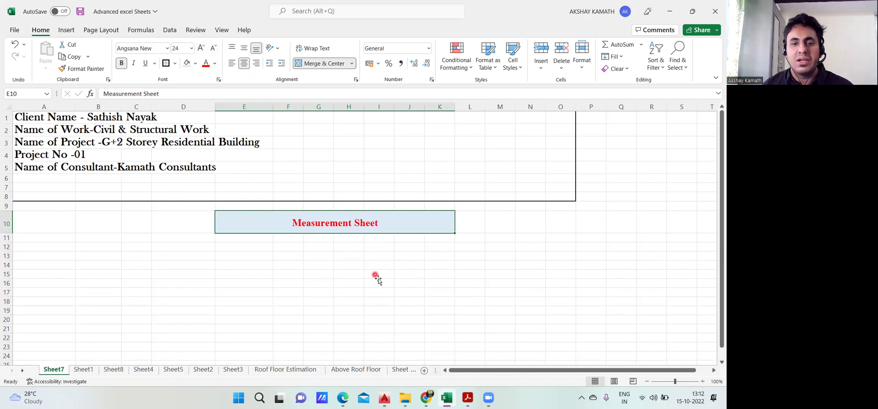
click(377, 282)
scroll(548, 292, down, 2)
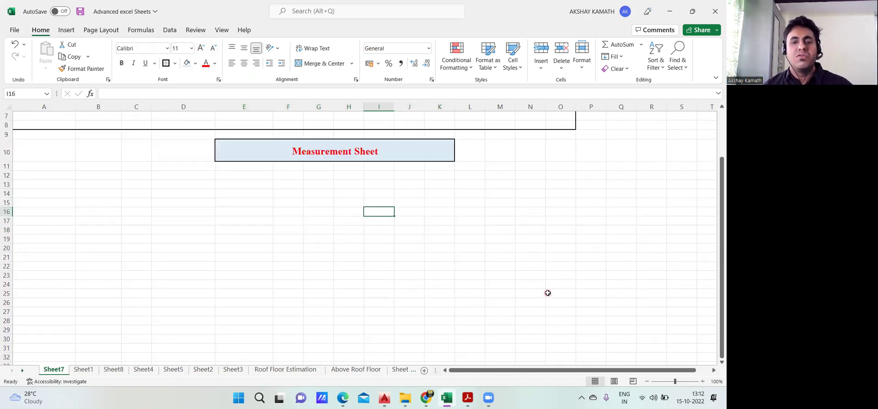
Enter the heading 'SL. No' in cell A13
click(57, 185)
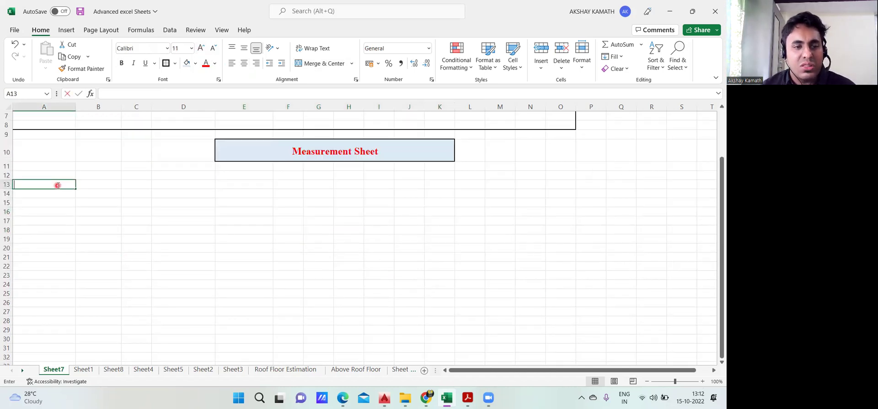
text(Sl.NO)
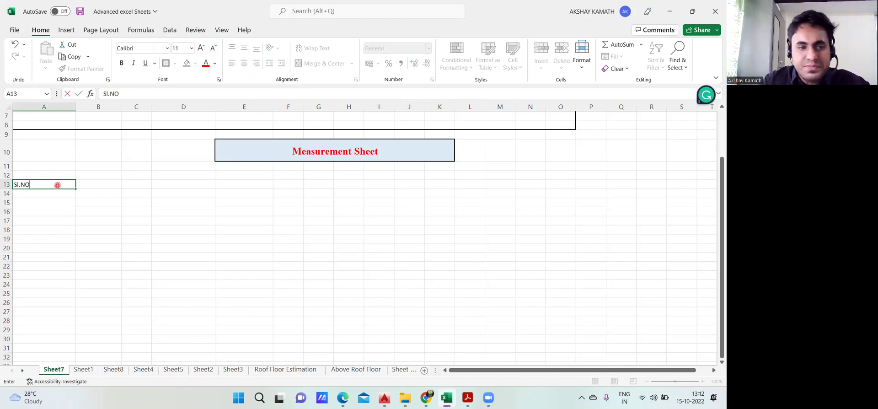
key(ctrl+Return)
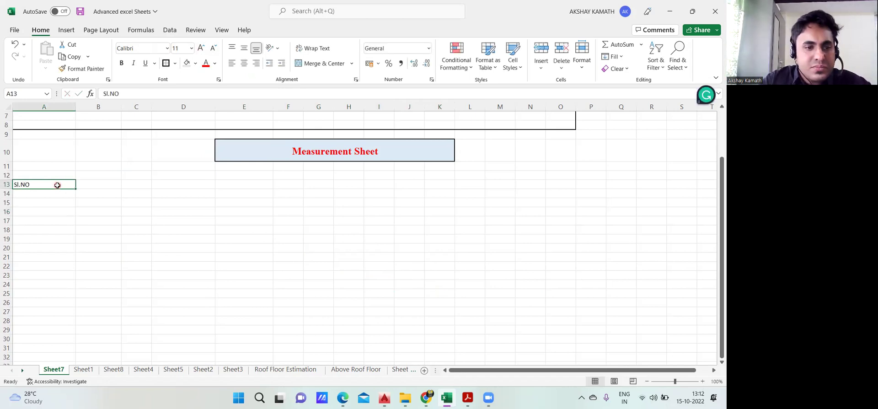
key(BackSpace)
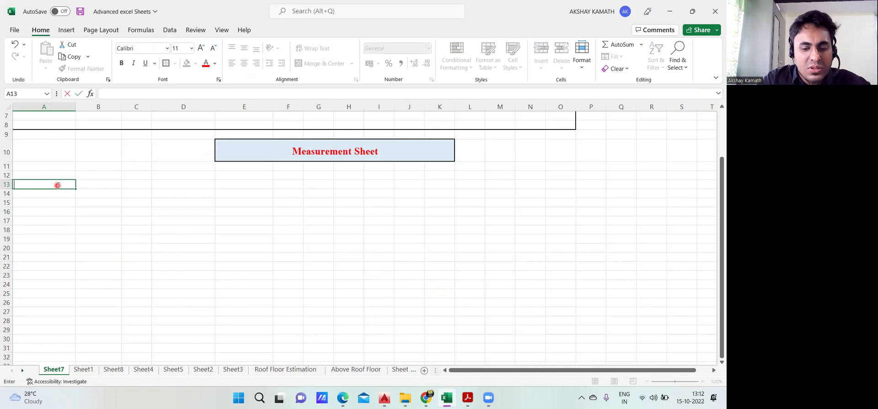
text(S)
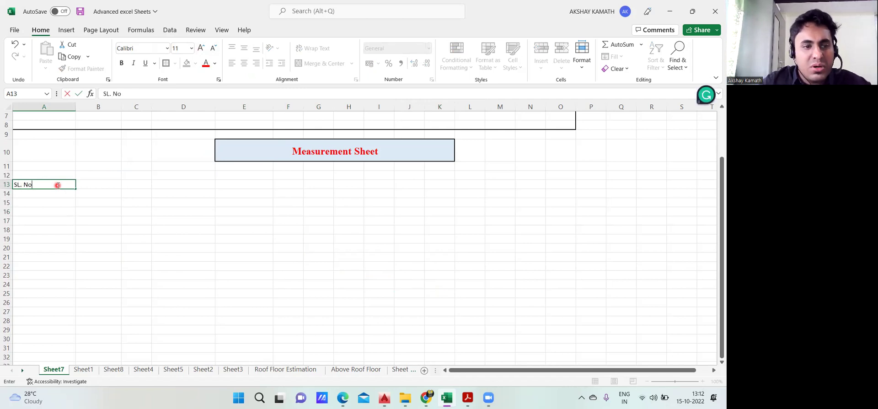
text(L. No)
click(182, 275)
Add the item description heading in B13 and widen column B to fit it
double_click(103, 185)
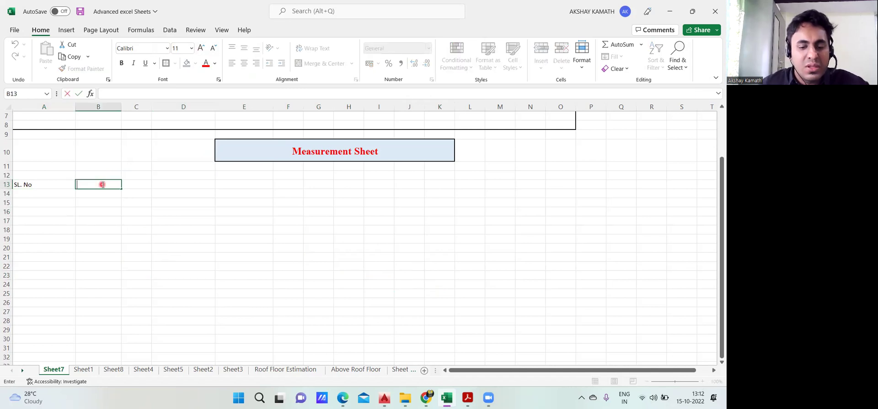
text(Item Discription)
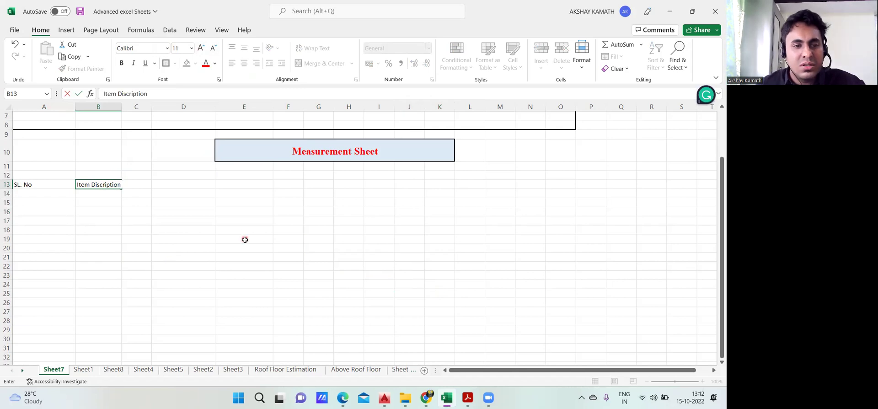
click(245, 239)
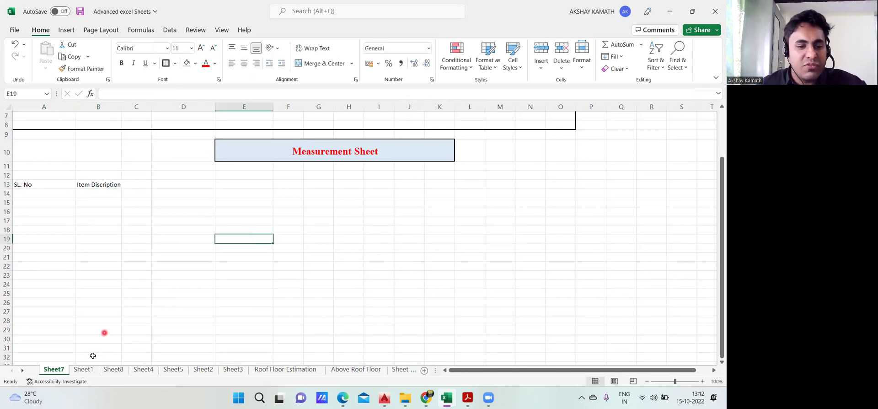
click(91, 371)
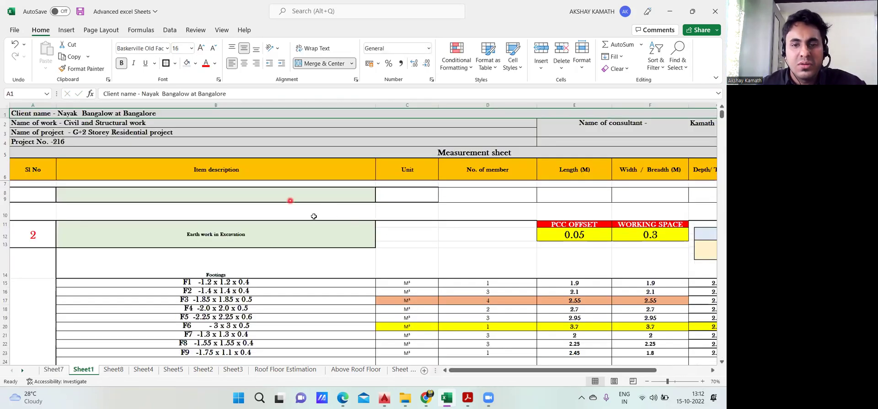
click(59, 369)
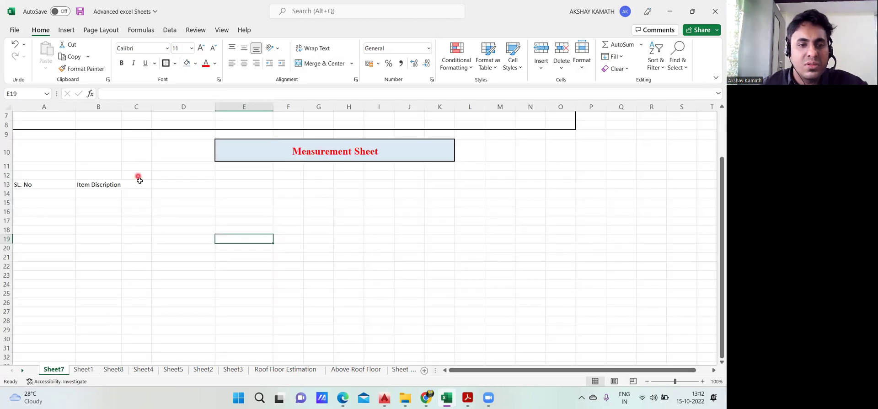
drag(123, 106, 137, 106)
Enter the heading 'Units' in cell C13
click(151, 188)
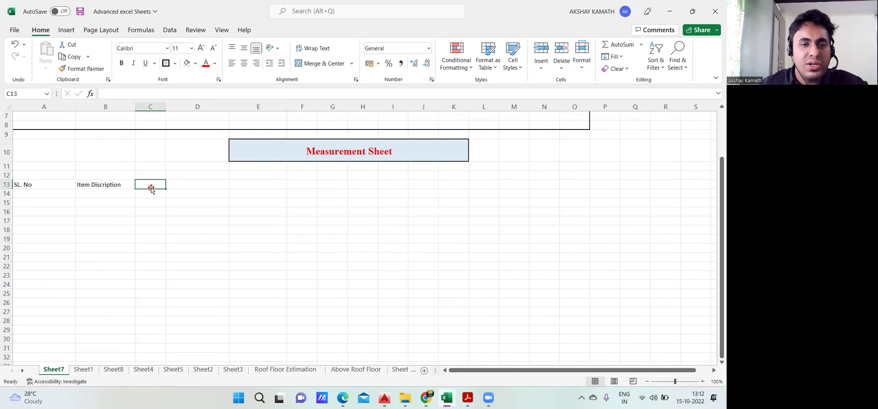
double_click(151, 186)
text(Uni)
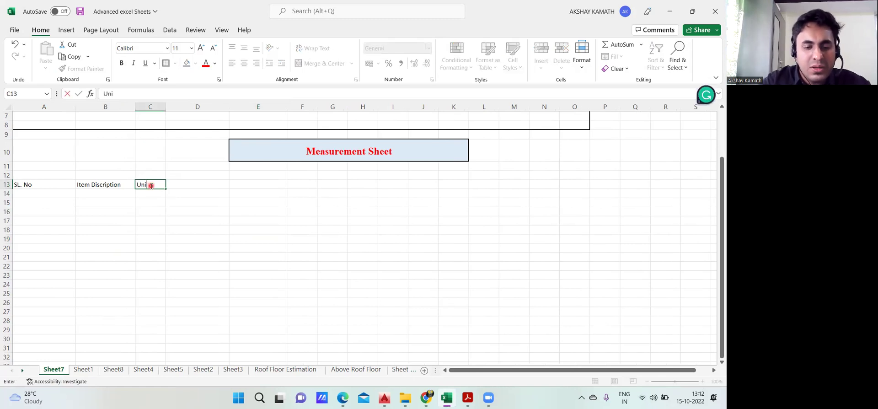
text(ts)
click(249, 204)
click(83, 370)
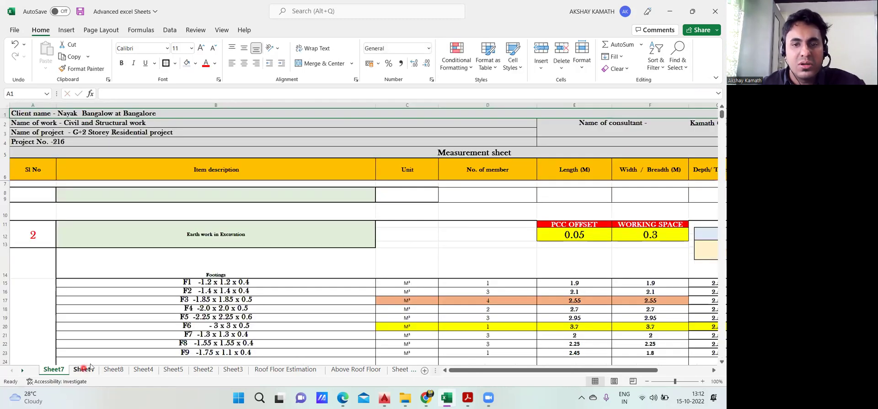
click(53, 369)
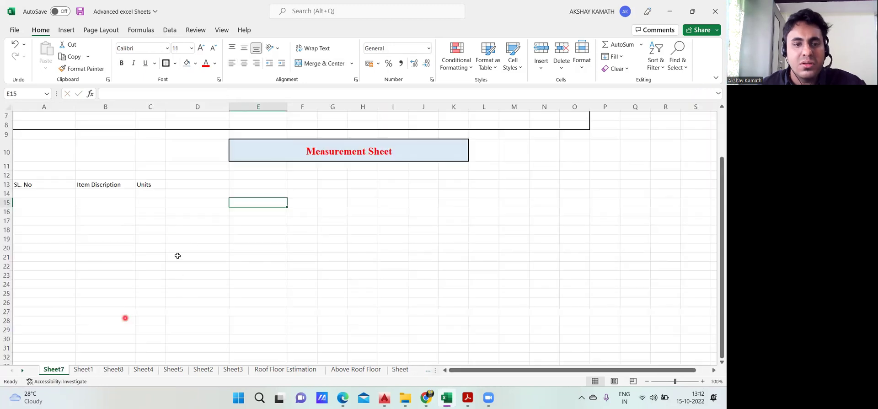
Enter and correct the heading 'No . Of Member' in cell D13
click(186, 184)
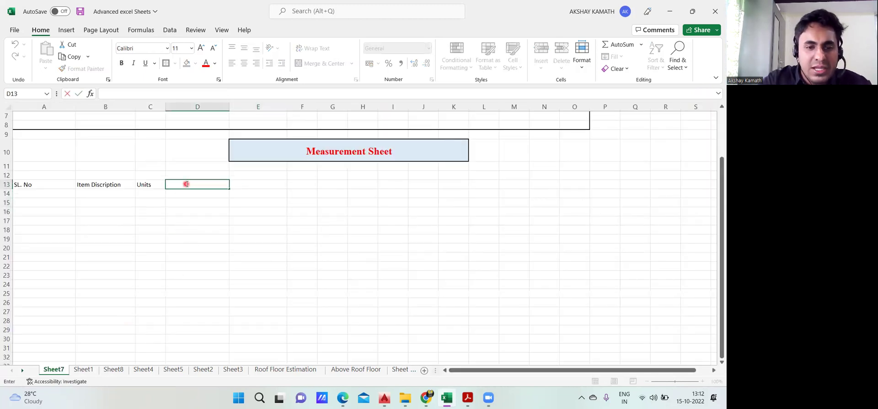
text(No . oF Mem)
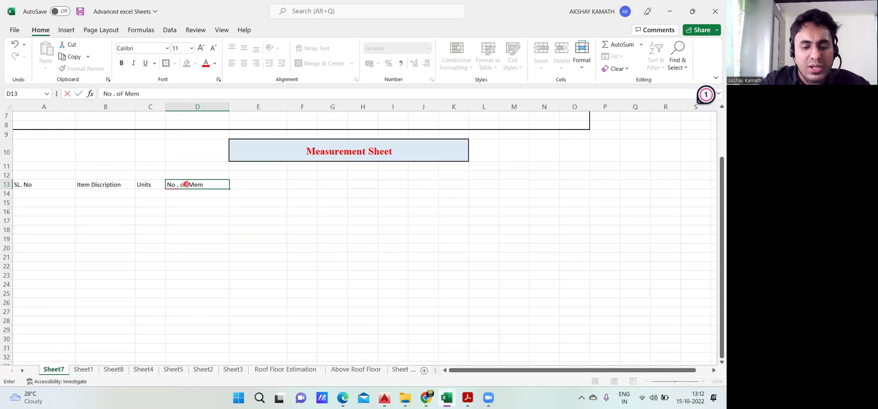
click(267, 230)
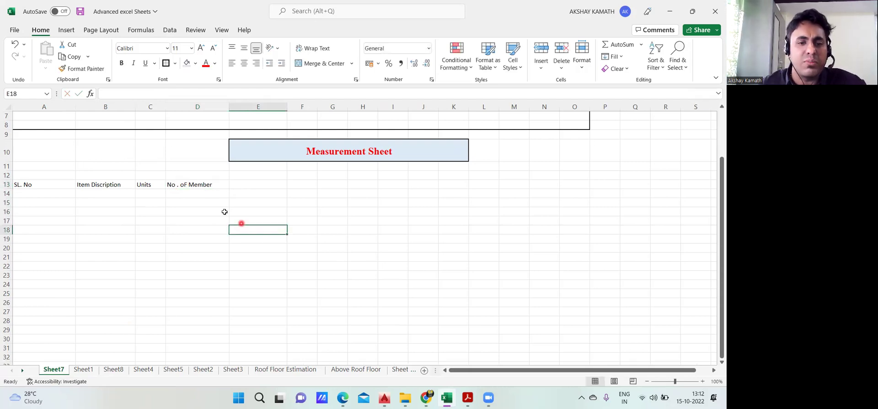
double_click(184, 185)
key(BackSpace)
key(BackSpace)
text(Of)
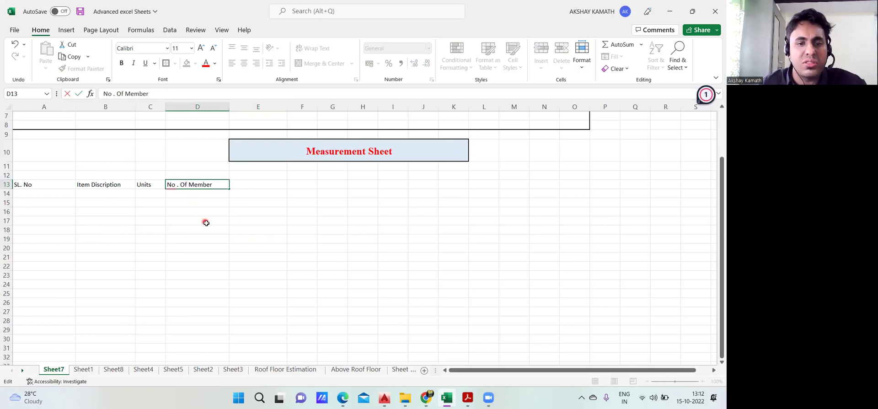
click(205, 222)
click(80, 369)
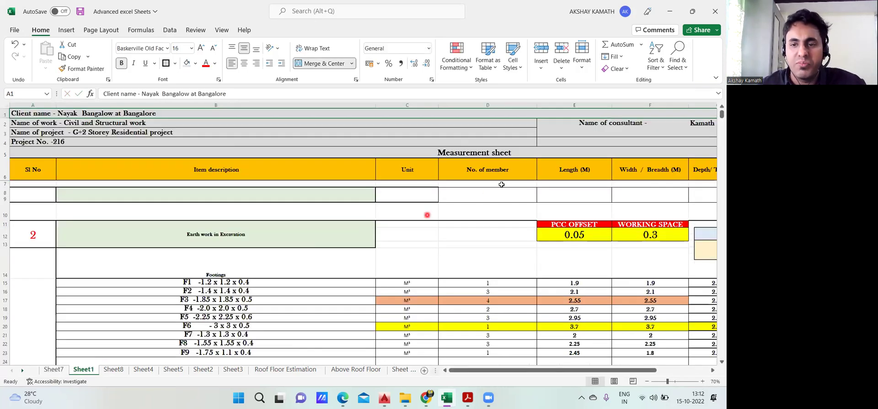
click(113, 369)
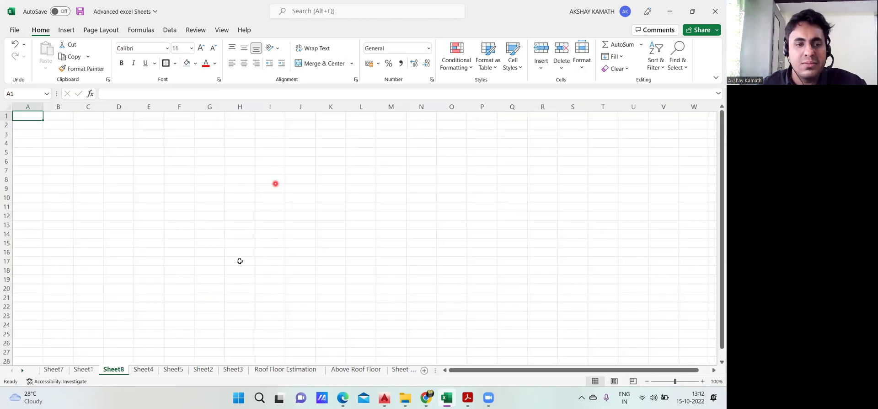
click(50, 370)
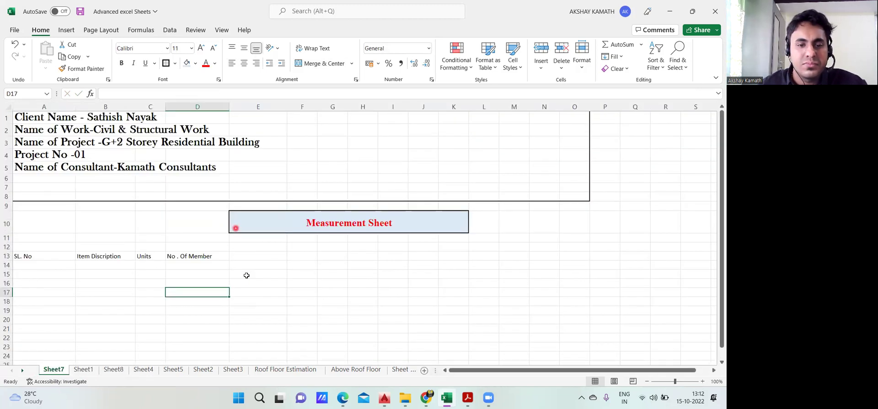
Enter the heading 'Length ( M )' in cell E13
double_click(251, 257)
text(L)
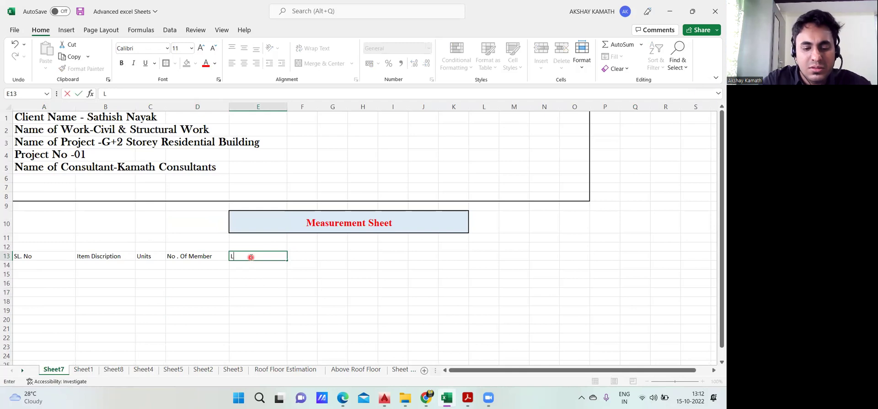
text(r)
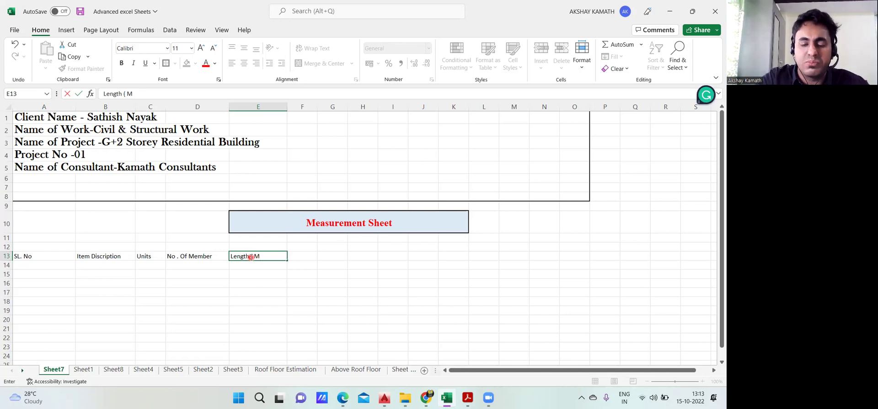
click(395, 300)
scroll(380, 290, down, 2)
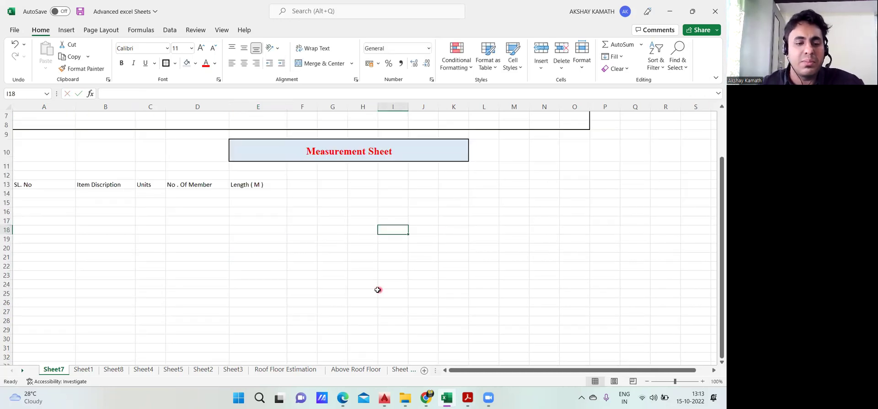
Enter 'Width / Breadth' in F13 and widen column F to fit it
click(84, 370)
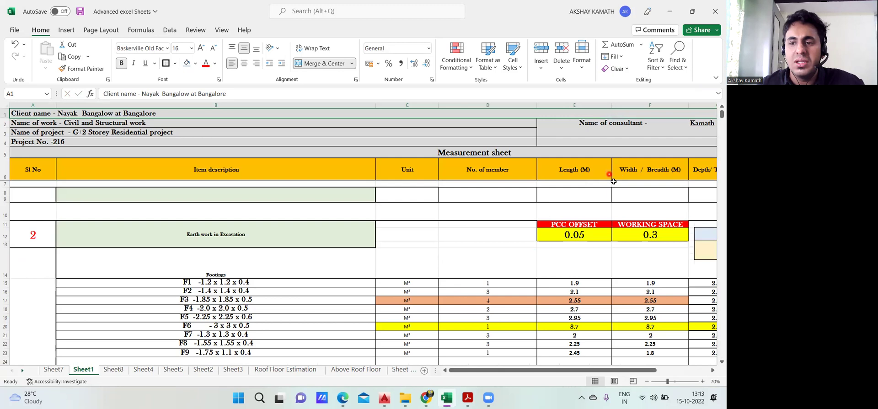
click(62, 370)
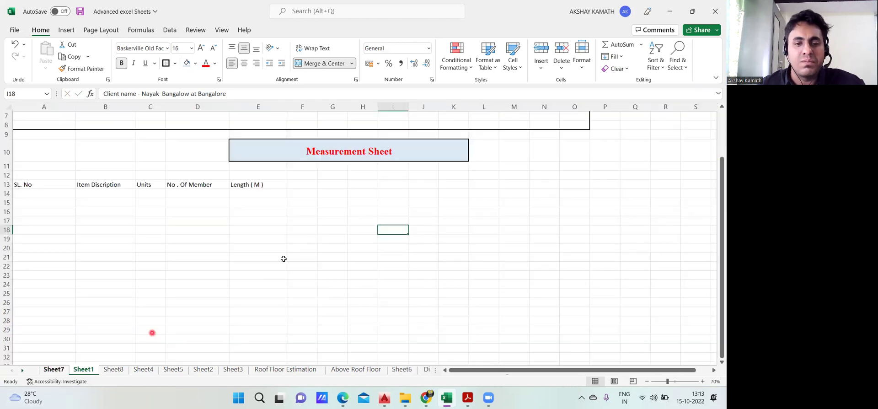
double_click(301, 184)
text(Wi)
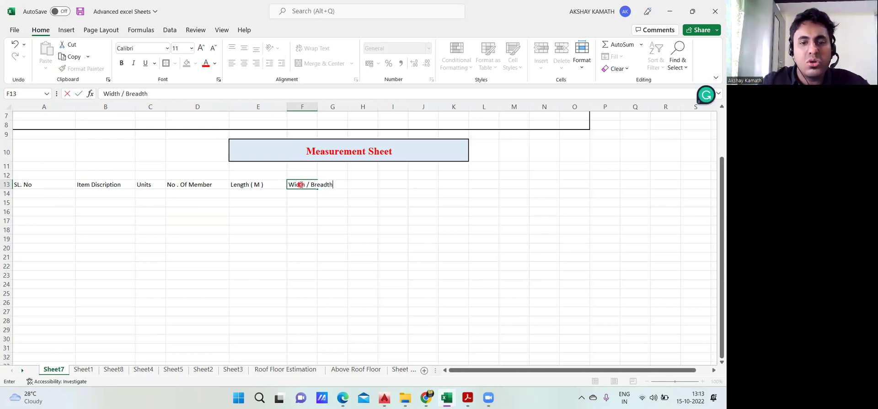
text(dth / Breadth)
click(358, 248)
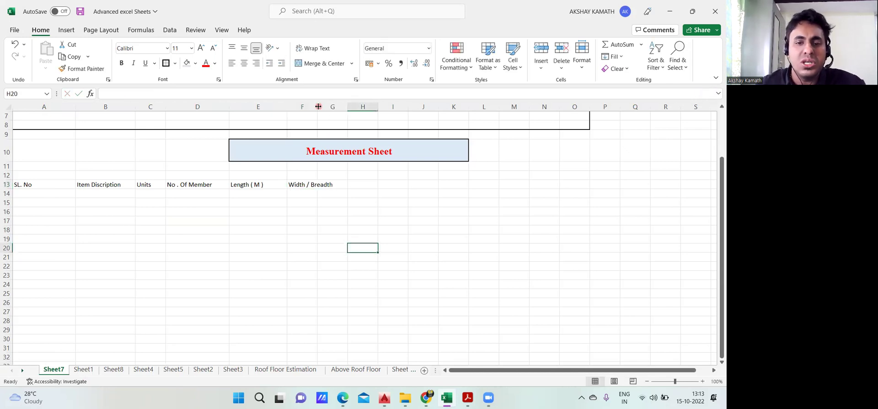
click(322, 219)
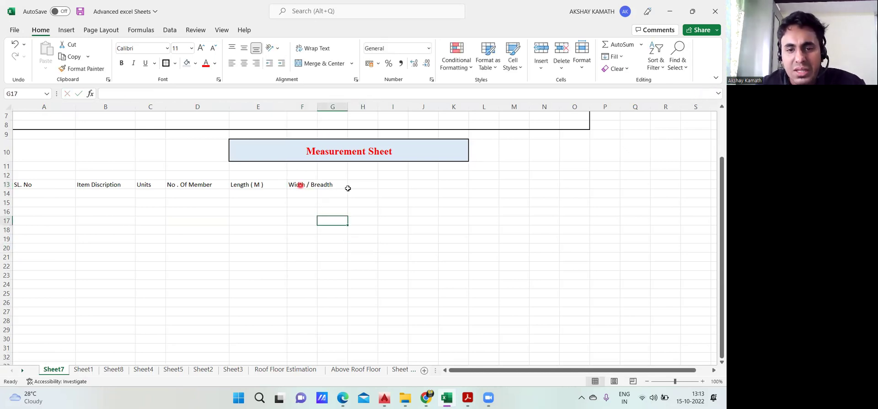
drag(317, 106, 344, 107)
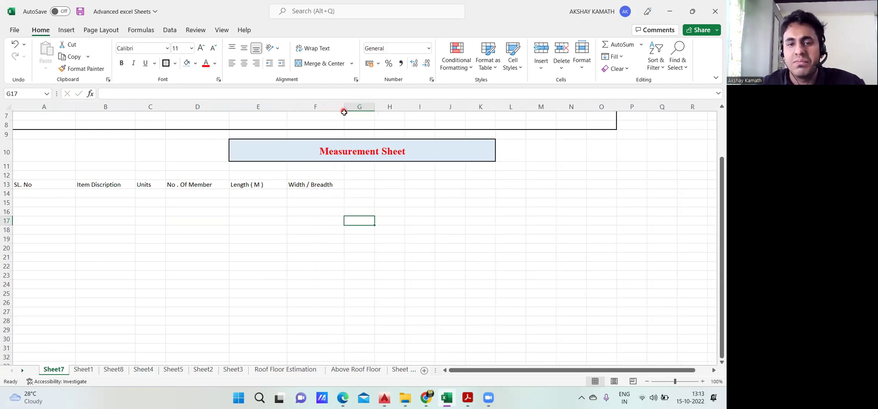
Append '(M )' to the F13 heading, widen column F further, and check Sheet1
double_click(336, 185)
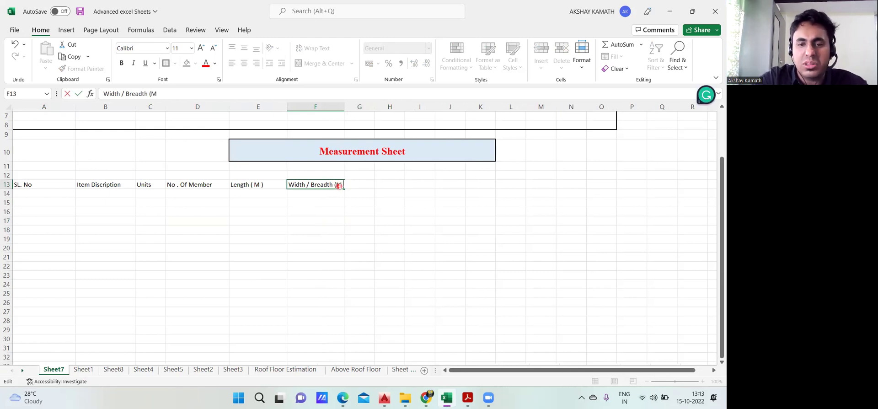
click(426, 240)
drag(345, 107, 371, 107)
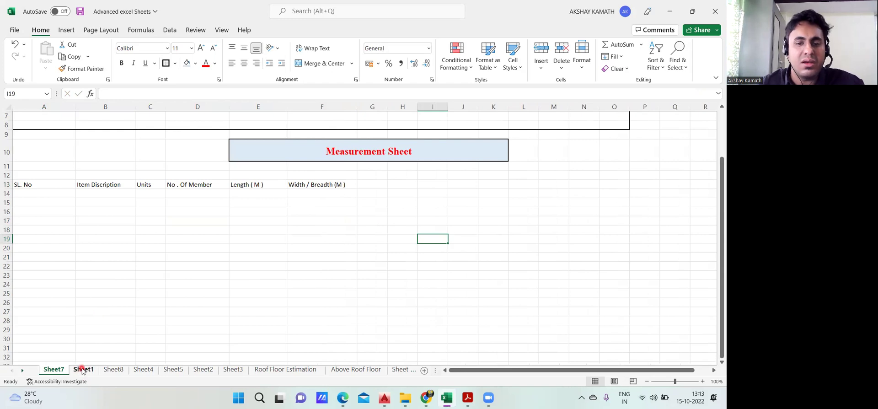
click(83, 369)
drag(568, 370, 594, 370)
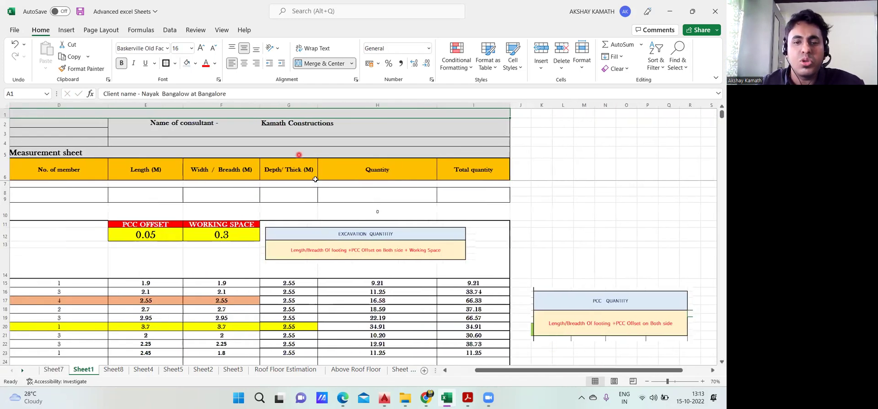
Enter 'Depth / Thickness ( M)' in G13, widen column G, and fix the typo
click(52, 369)
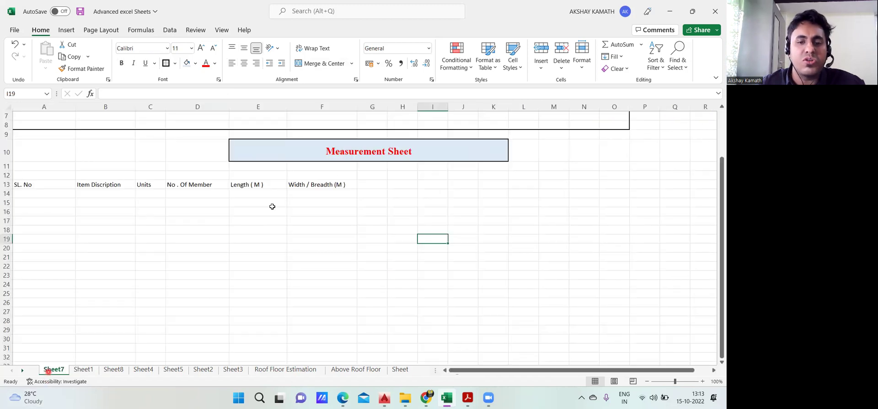
double_click(368, 184)
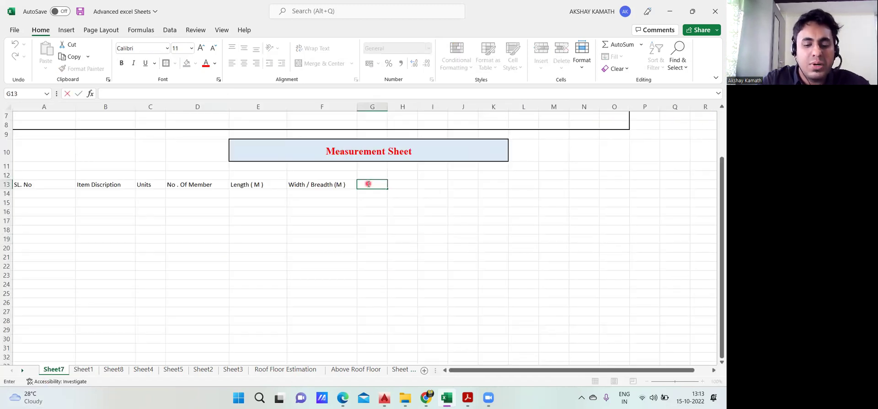
text(Depth)
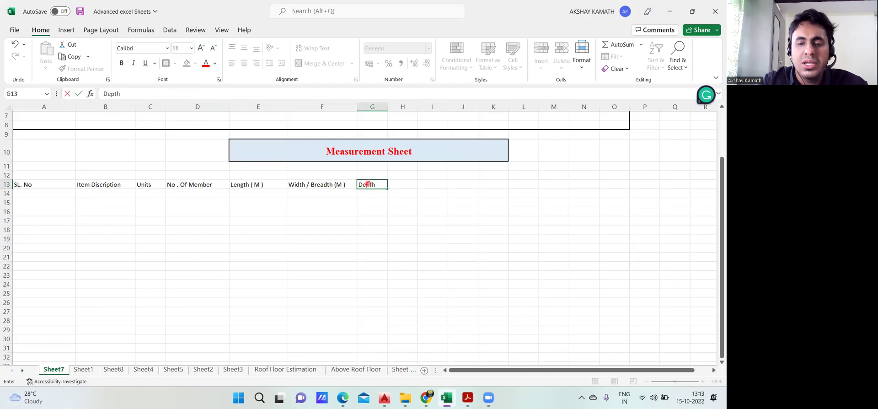
text( / Tzhickness ( m)
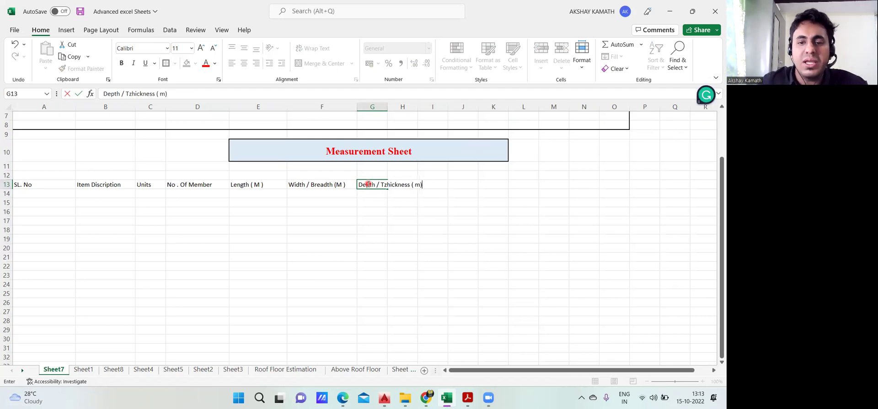
key(Left)
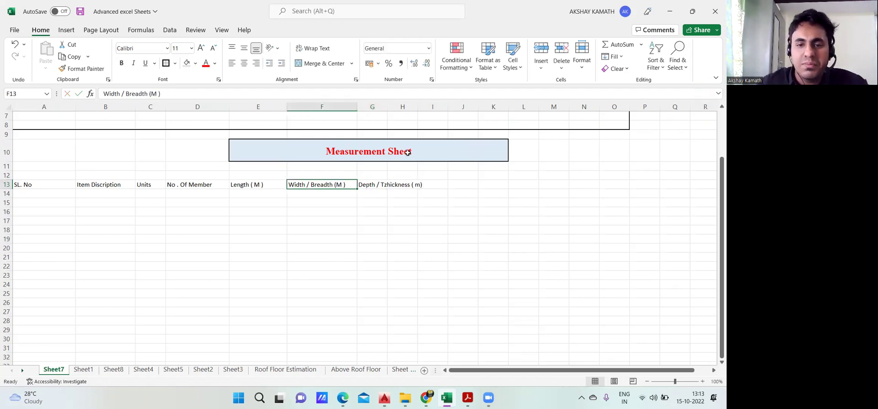
click(553, 258)
click(421, 184)
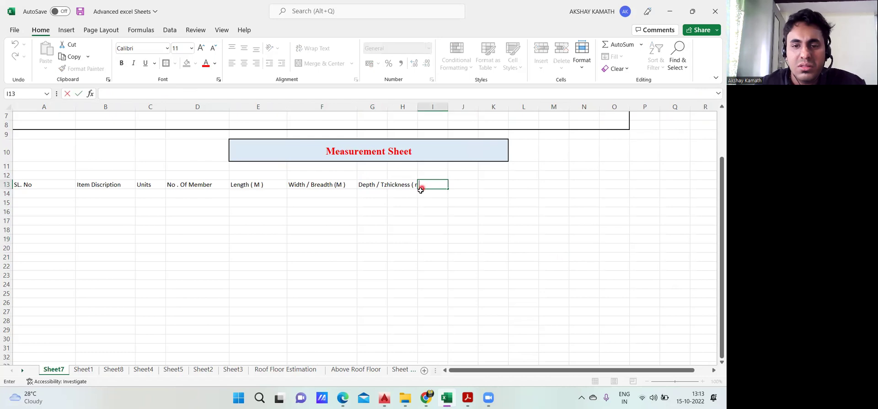
drag(386, 106, 425, 108)
click(462, 209)
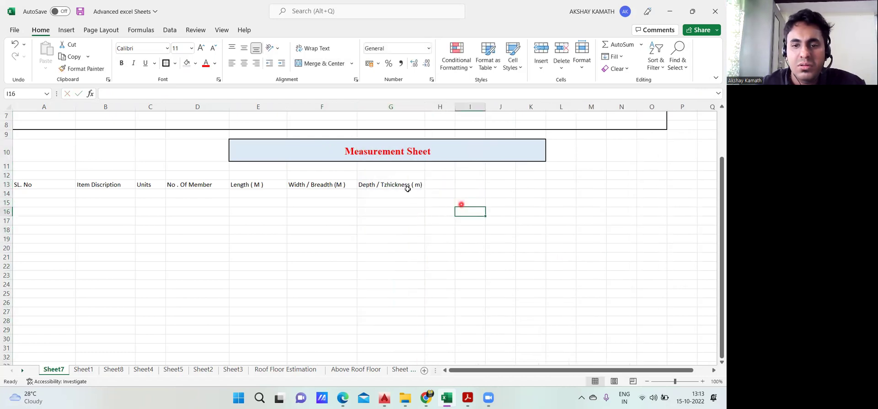
double_click(383, 183)
key(BackSpace)
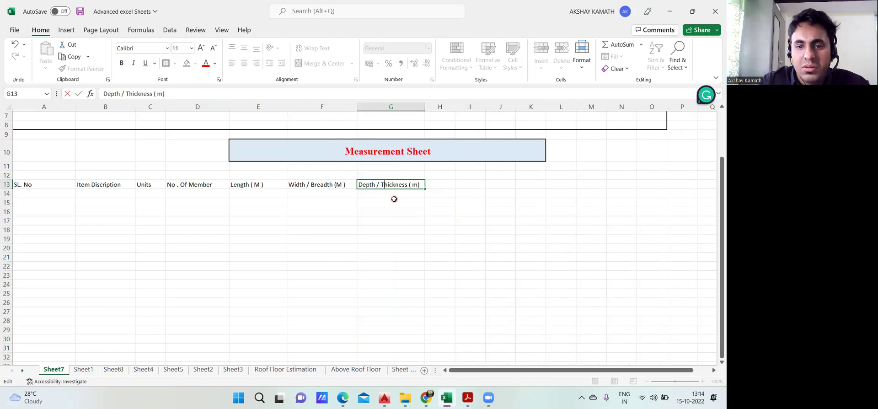
click(416, 180)
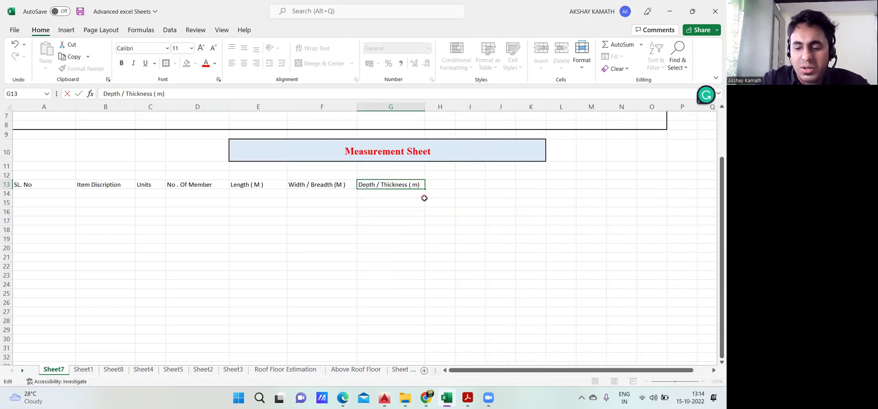
click(421, 215)
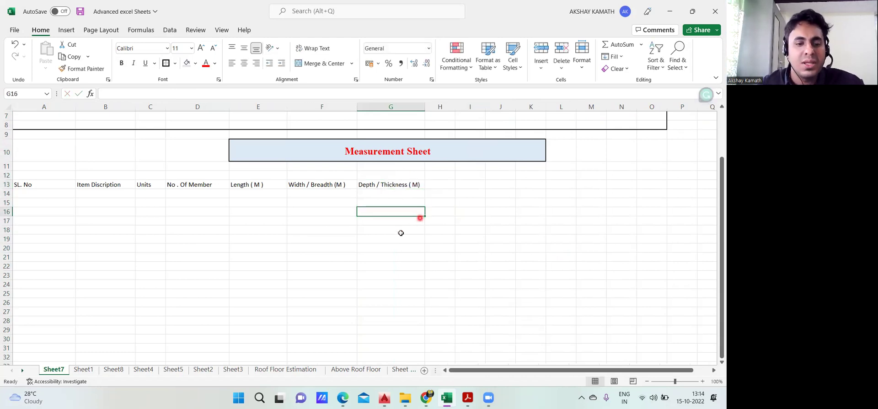
Enter the heading 'Quantity' in cell H13
click(83, 369)
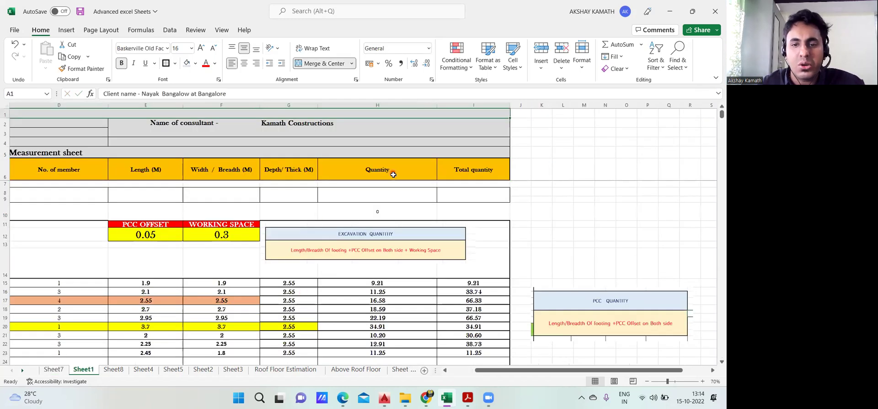
click(47, 372)
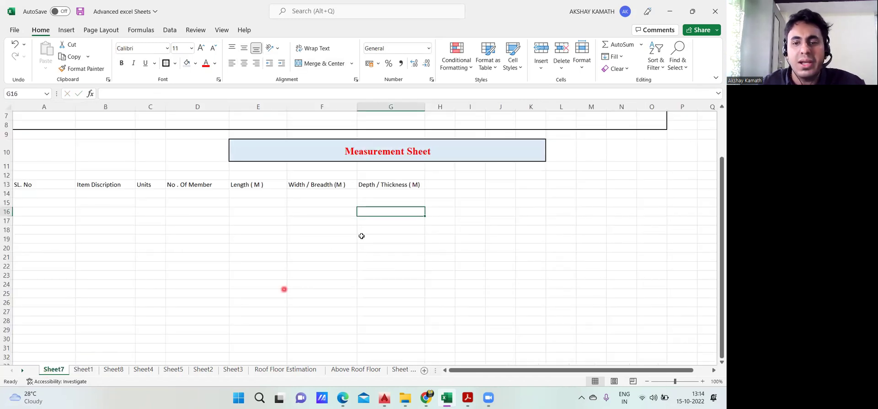
click(442, 185)
double_click(443, 185)
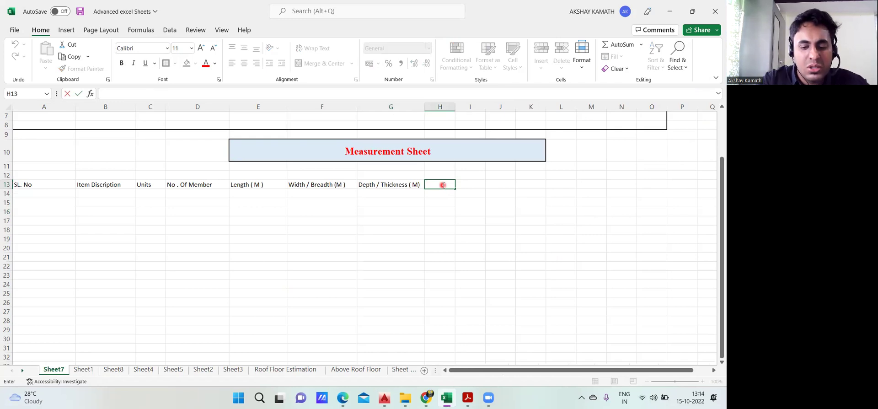
text(Quantity)
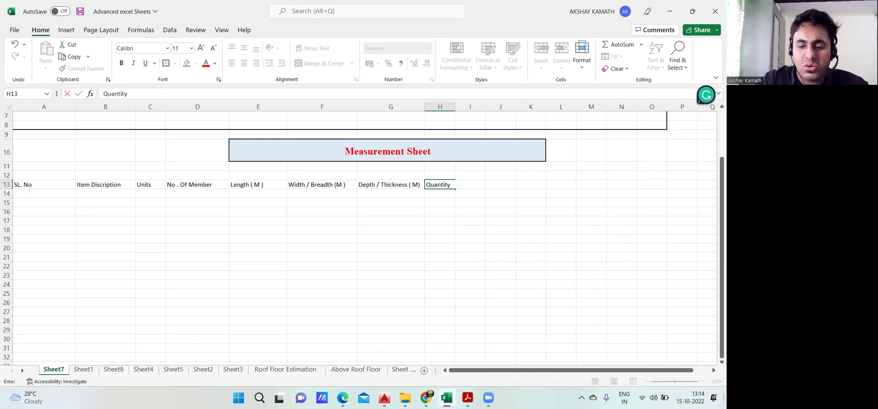
click(530, 249)
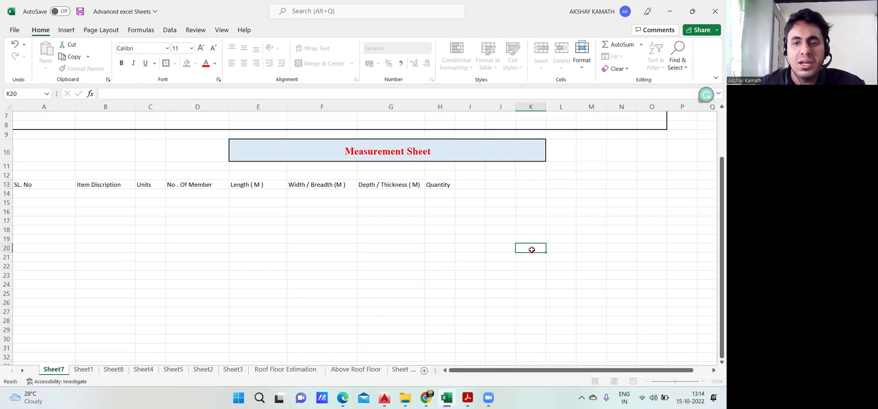
Begin typing the 'Total Quantity' heading in cell I13
click(470, 178)
click(472, 187)
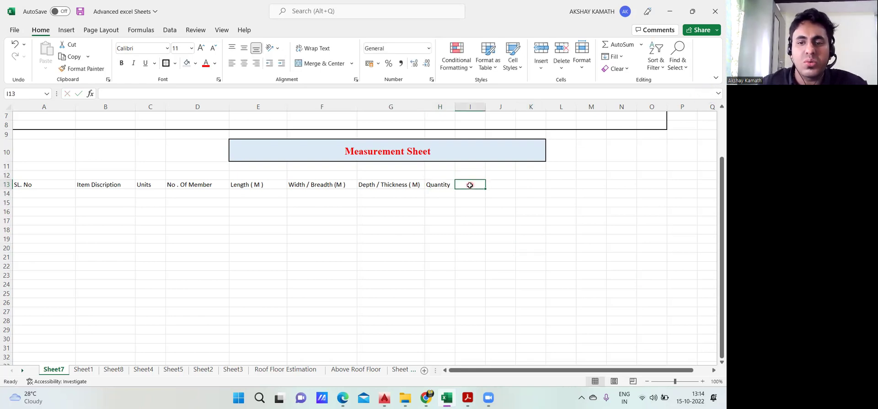
double_click(470, 184)
text(Total Quantity)
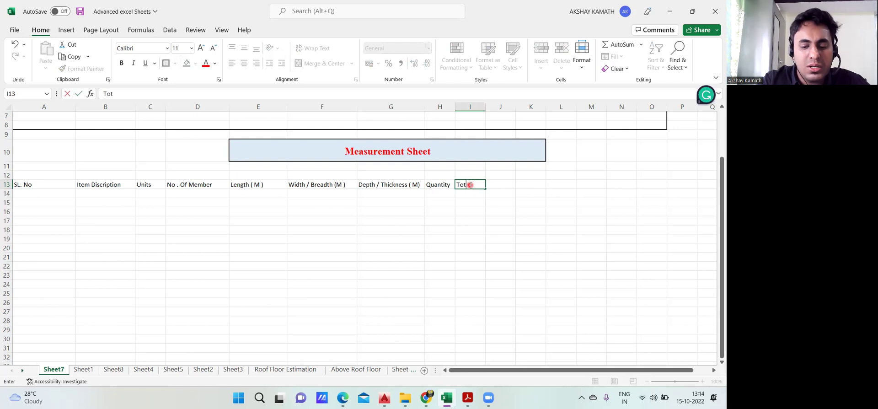
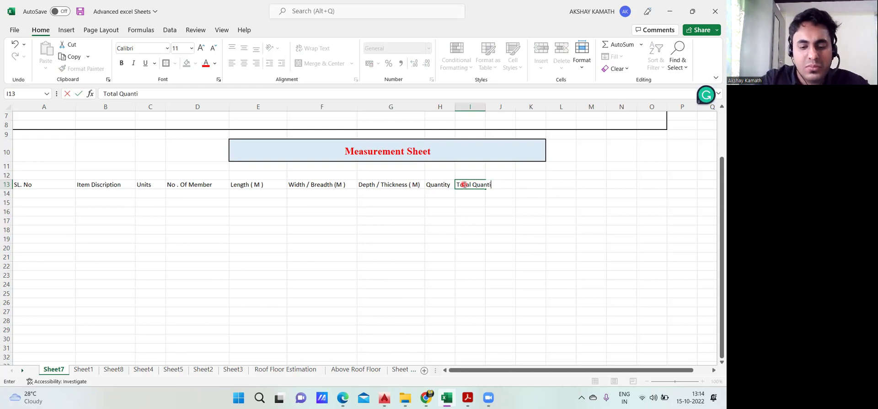
Commit the Total Quantity heading in I13, widen column I, and select the row 13 headers
click(462, 247)
click(85, 370)
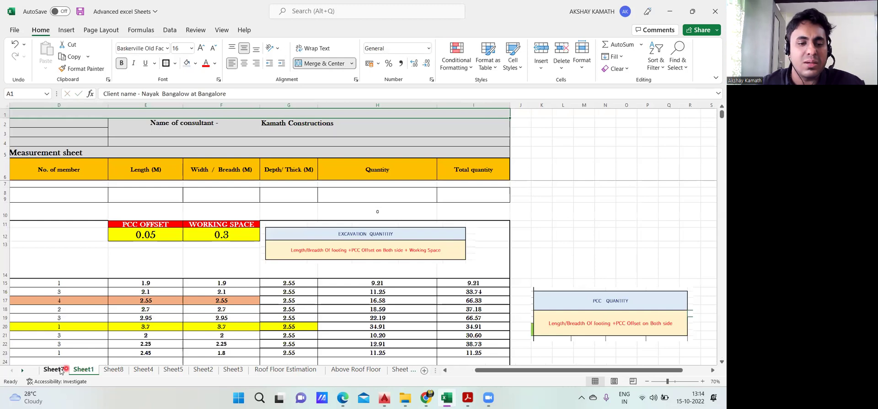
click(53, 370)
drag(486, 107, 534, 107)
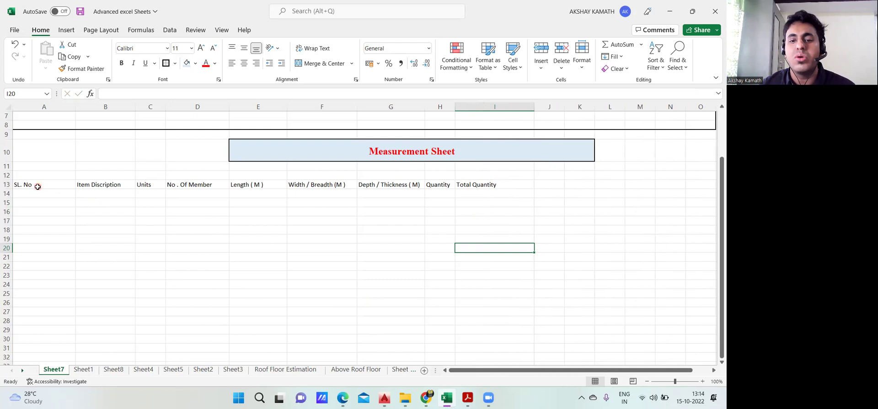
drag(24, 186, 486, 185)
Make the row 13 headers bold in Arial Unicode MS
click(122, 63)
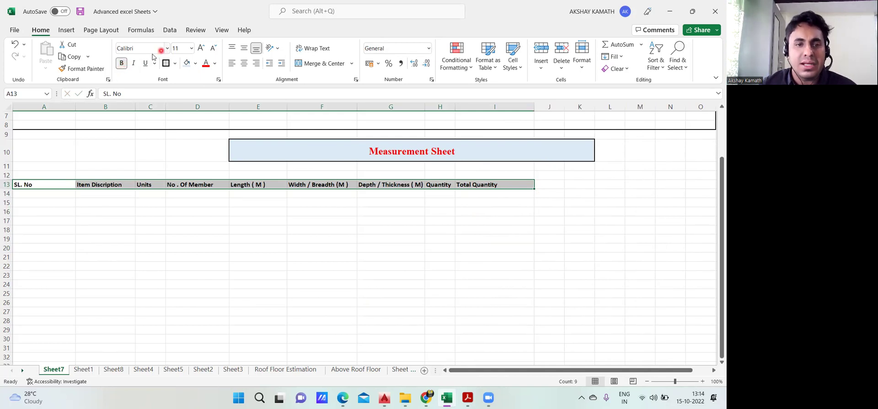
click(167, 48)
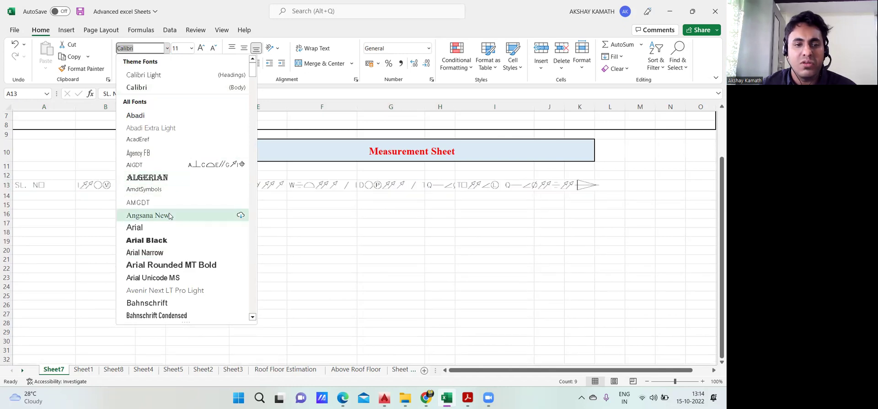
scroll(170, 245, down, 1)
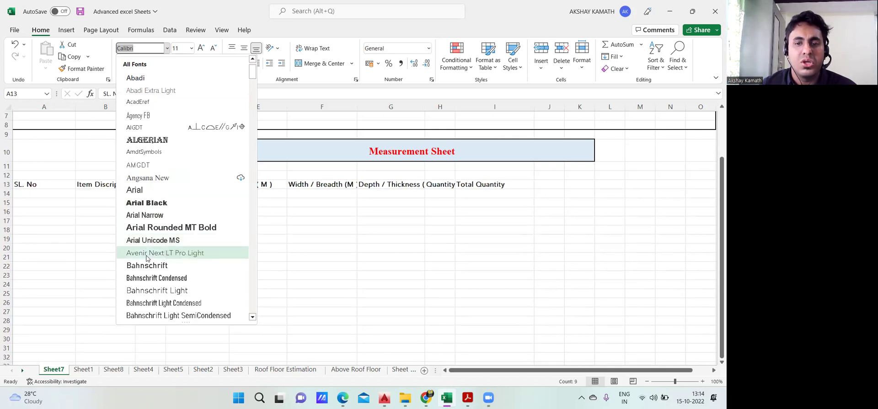
click(151, 240)
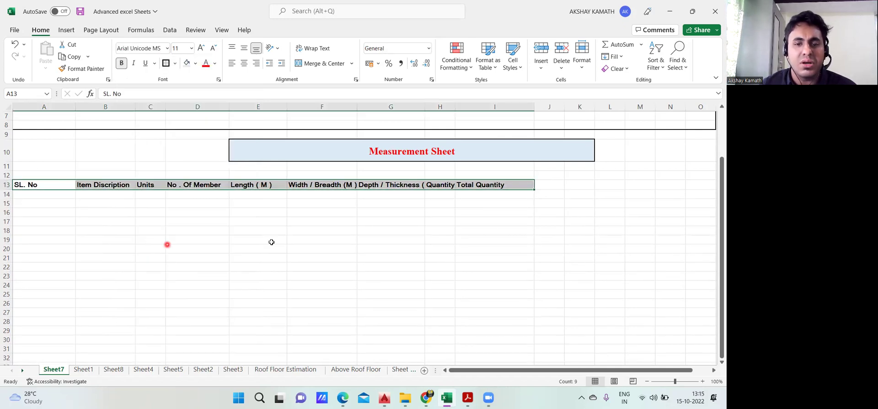
click(341, 232)
Widen column G for Depth / Thickness ( M) and reselect A13:I13
drag(425, 107, 479, 109)
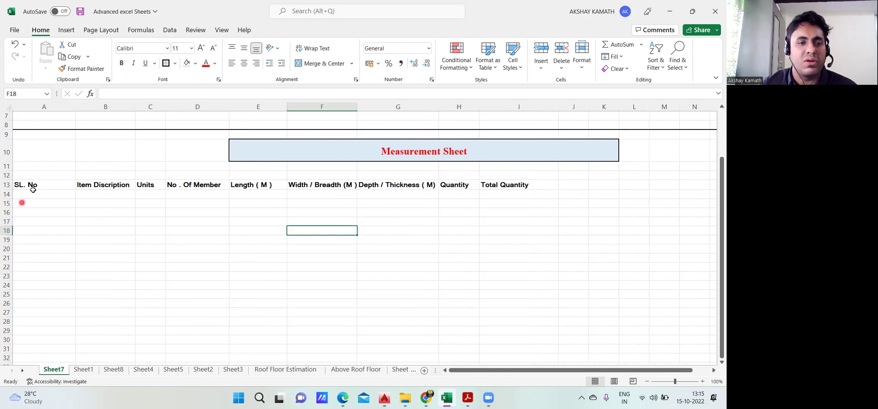
drag(38, 185, 109, 185)
drag(257, 196, 499, 189)
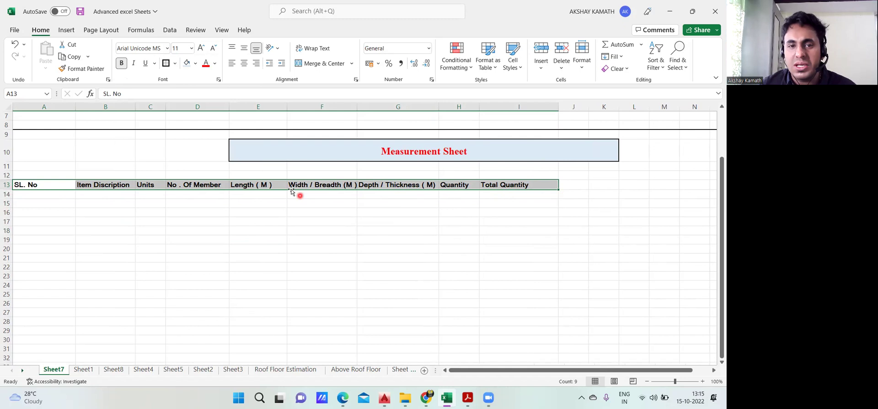
Centre the row 13 headers and increase their font size to 16
click(245, 64)
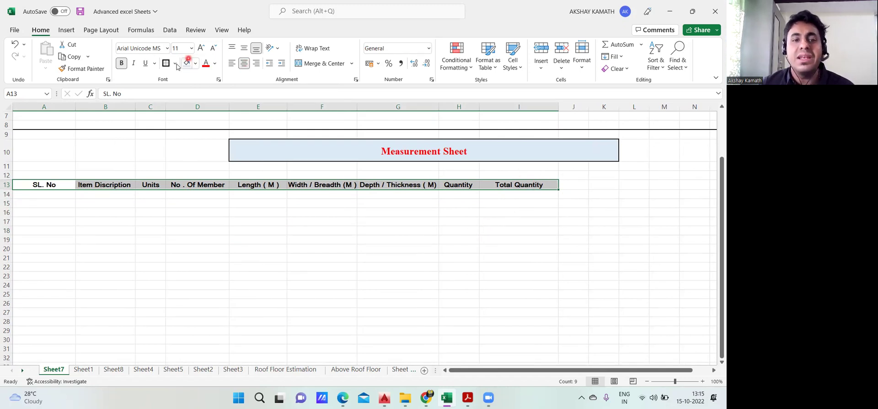
click(200, 48)
key(ctrl+shift+period)
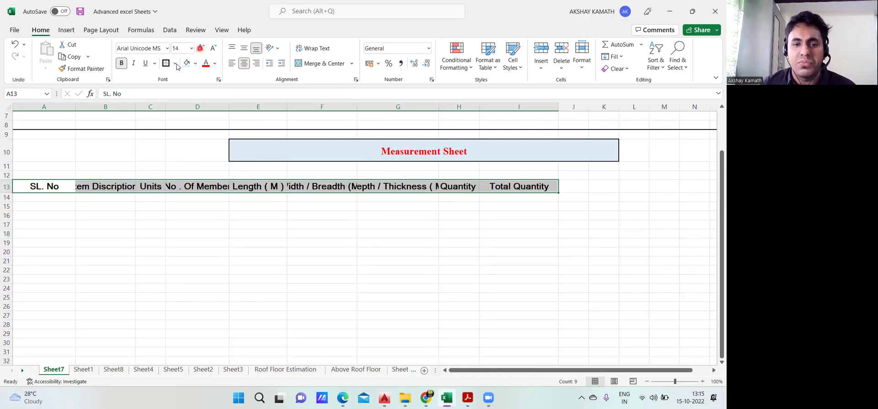
click(201, 49)
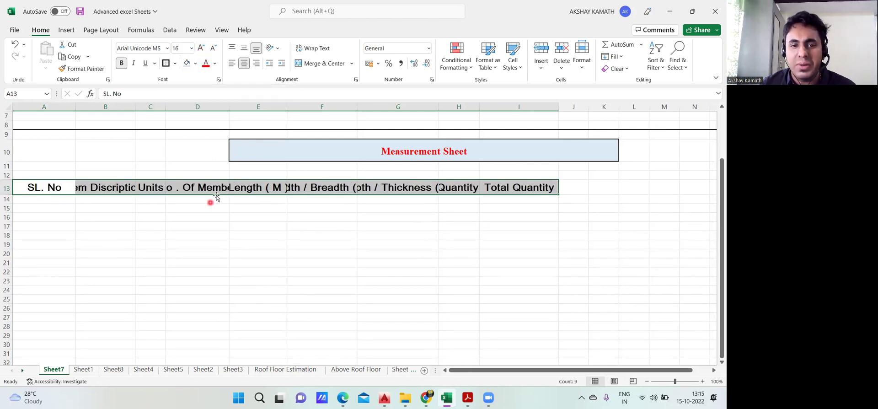
click(192, 227)
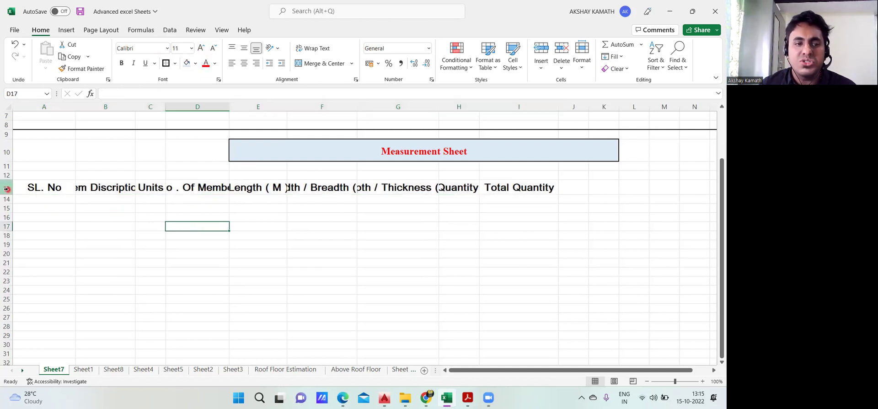
Reselect A13:I13, try shrinking the font to 11, then return it to 16
drag(27, 188, 309, 188)
drag(425, 191, 535, 188)
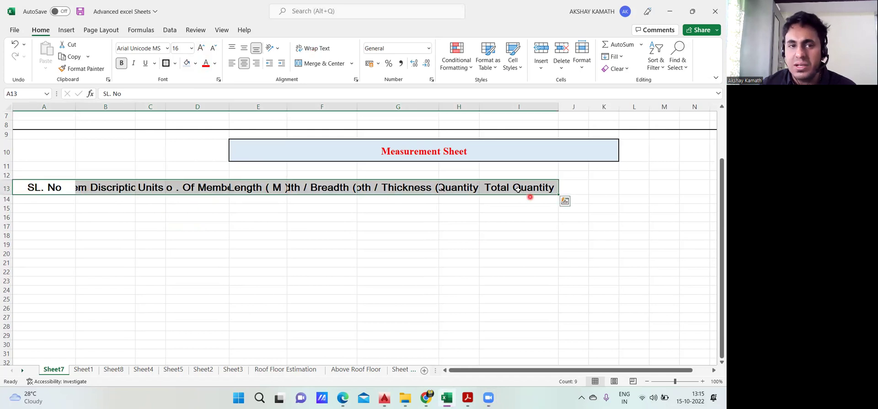
click(213, 49)
click(214, 49)
click(214, 48)
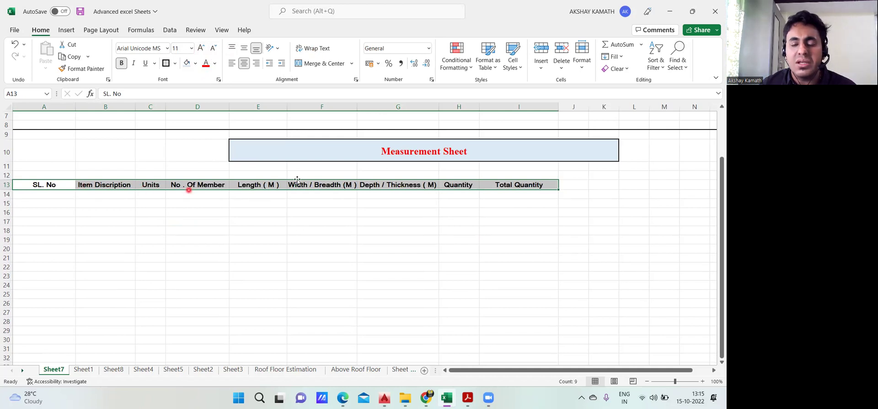
click(201, 48)
click(201, 48)
click(202, 48)
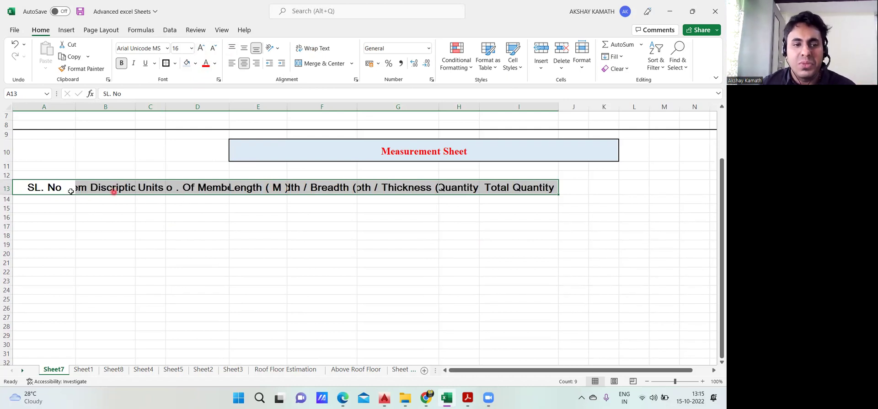
Wrap the row 13 header text and widen columns E, F and H
click(320, 51)
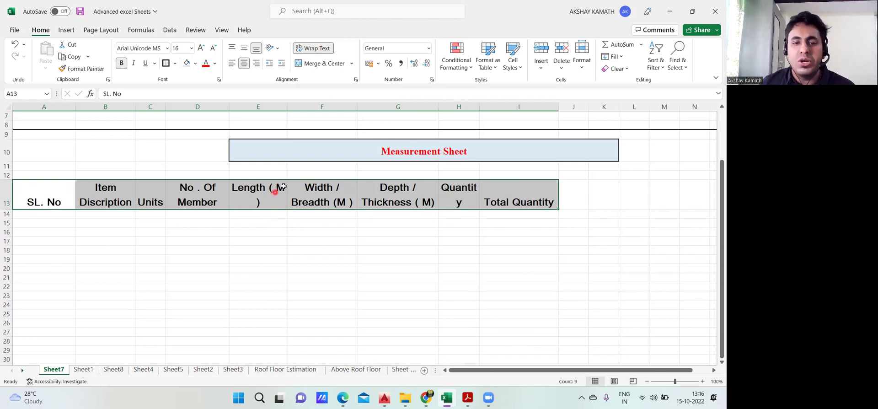
click(277, 242)
drag(286, 106, 299, 106)
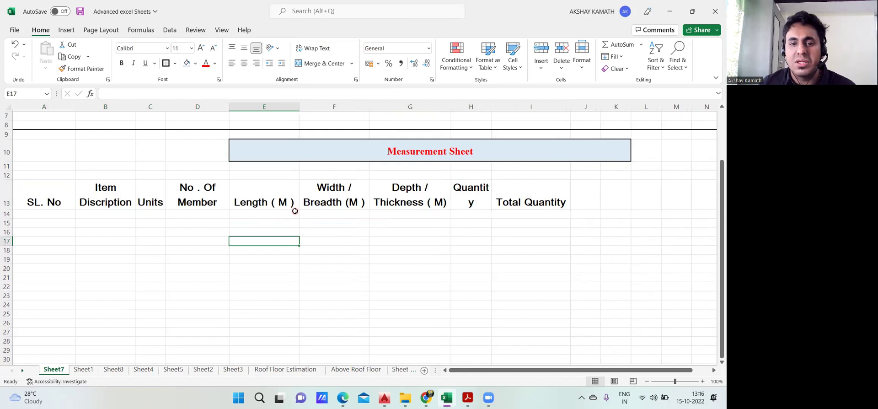
drag(367, 108, 377, 108)
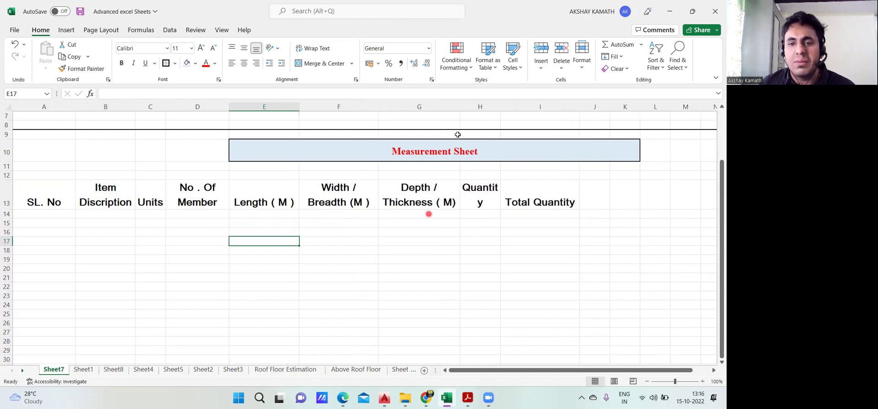
drag(501, 108, 509, 108)
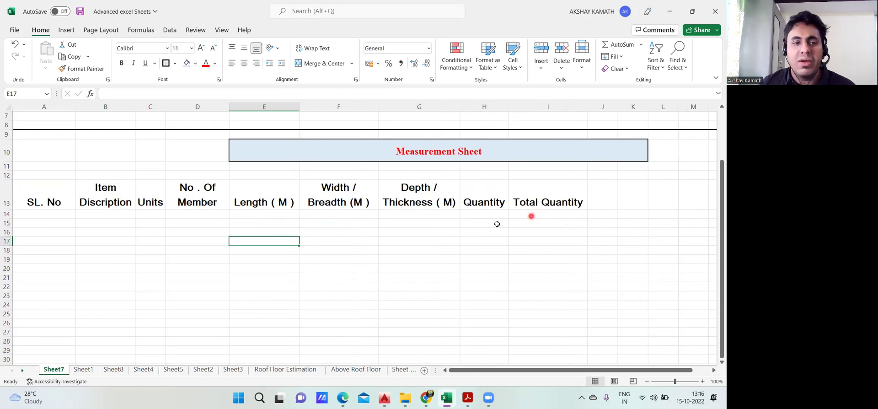
Re-centre the headers in A13:I13 and toggle Wrap Text back off
drag(53, 192, 549, 196)
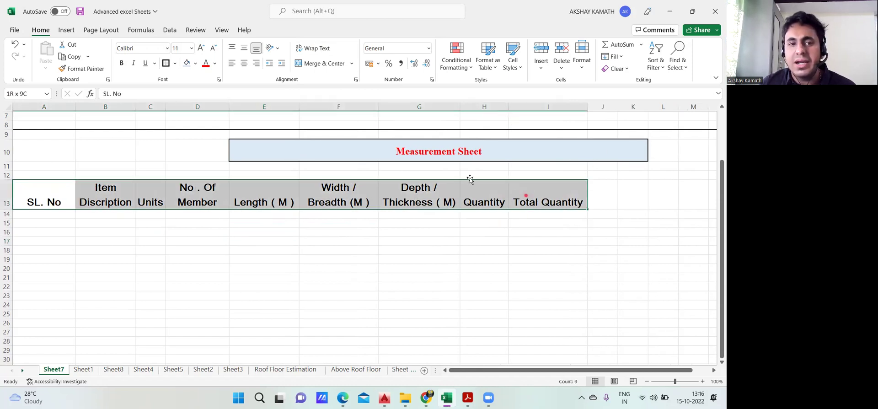
click(246, 65)
click(246, 65)
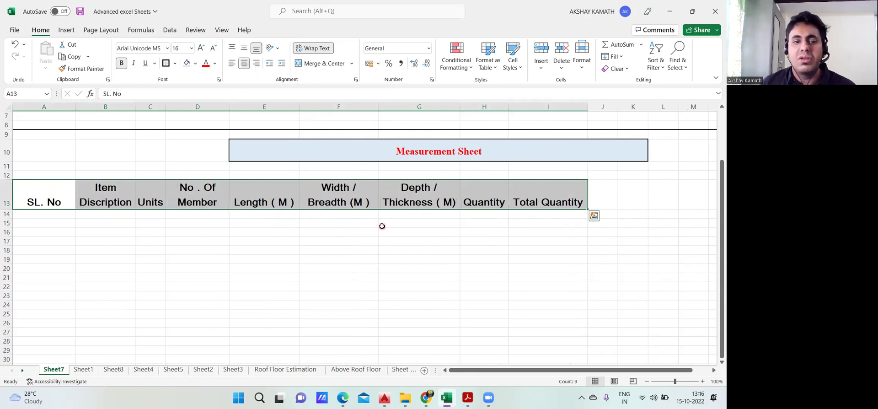
click(393, 236)
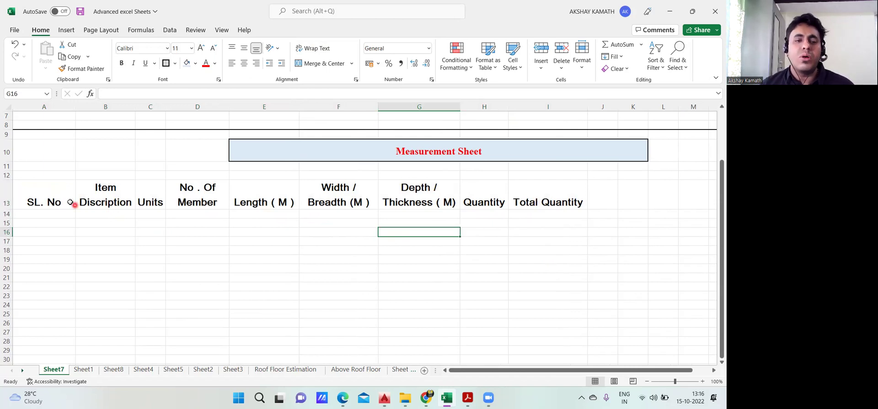
click(51, 194)
drag(236, 194, 526, 202)
click(323, 48)
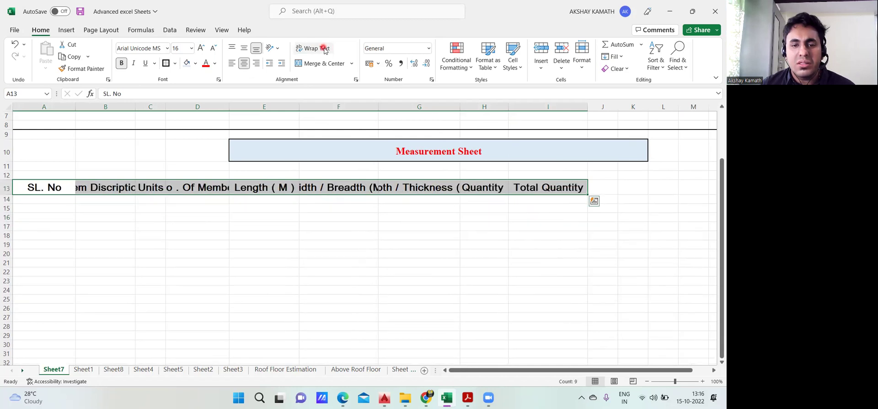
Try a 30 row height for row 13, undo it, then apply Wrap Text with Alt+H, W
right_click(6, 189)
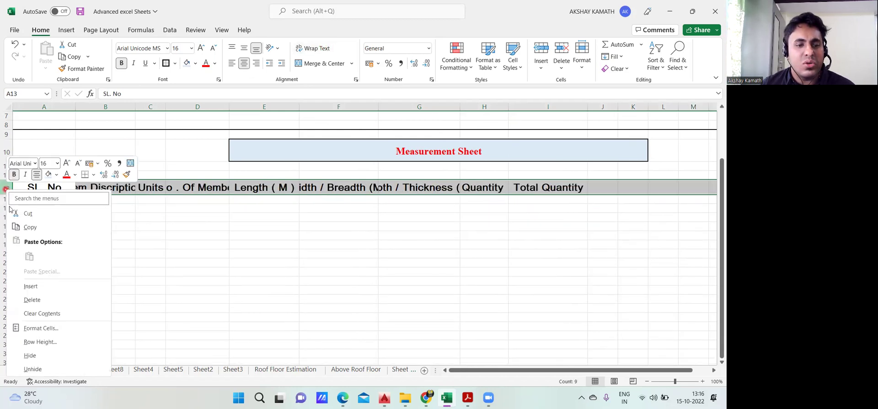
click(63, 346)
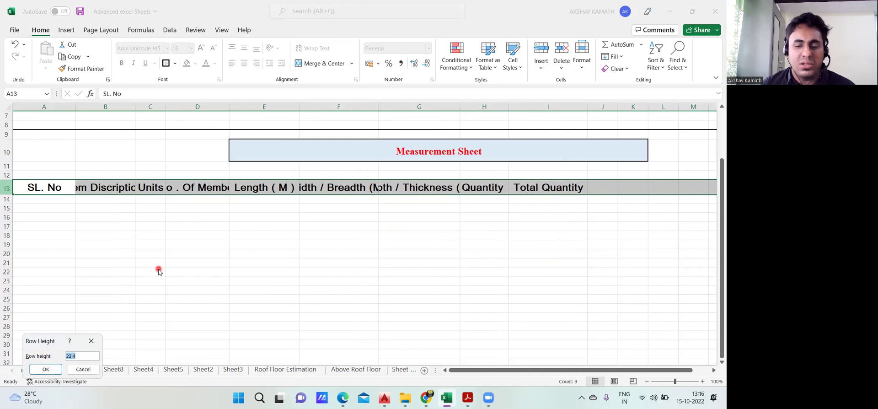
key(Return)
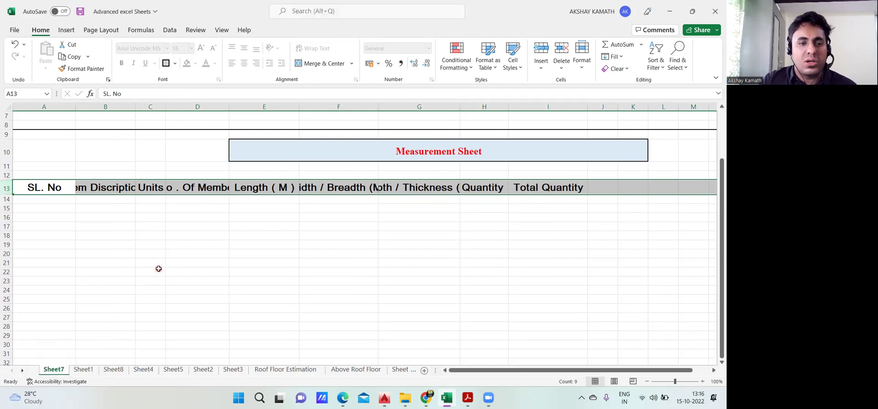
key(ctrl+z)
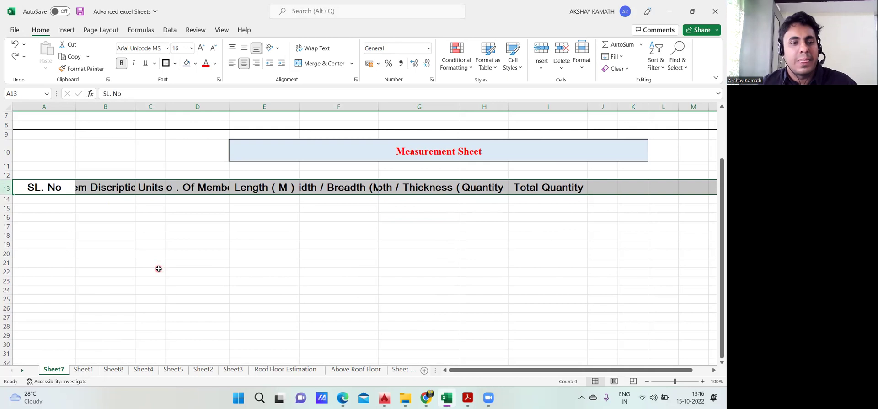
key(alt+h)
key(w)
click(209, 267)
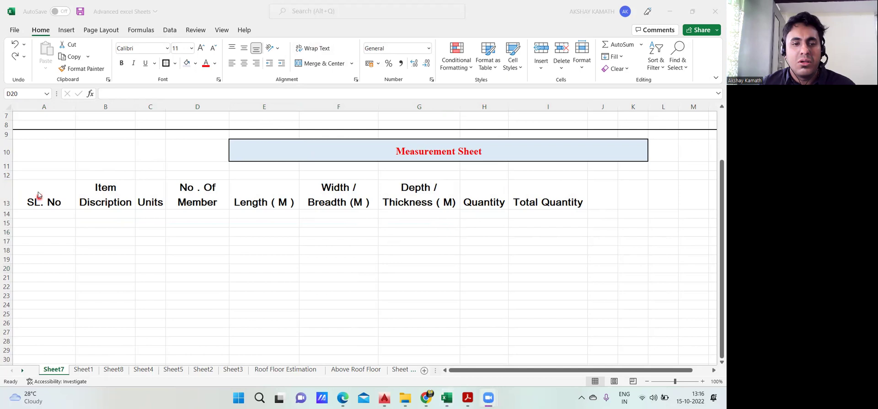
Put a Thick Outside Border around header cells A13:I13
click(55, 201)
drag(147, 193, 533, 205)
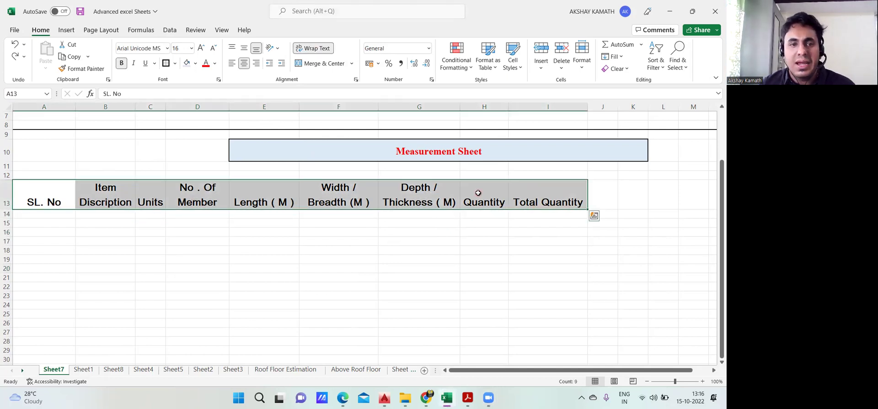
click(175, 63)
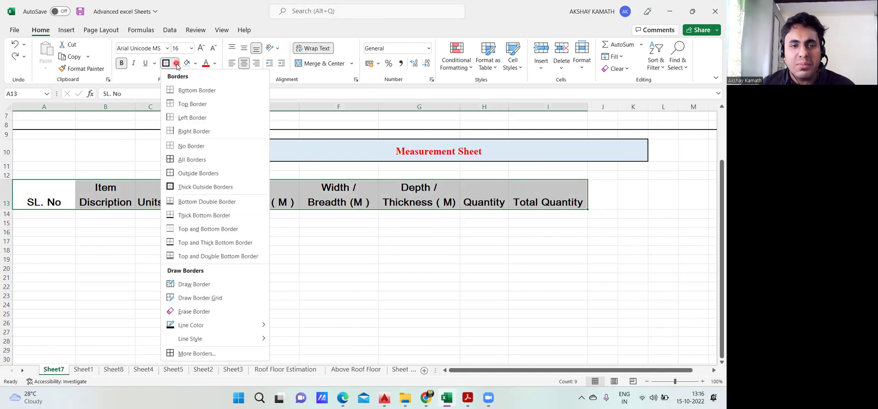
click(197, 187)
click(211, 259)
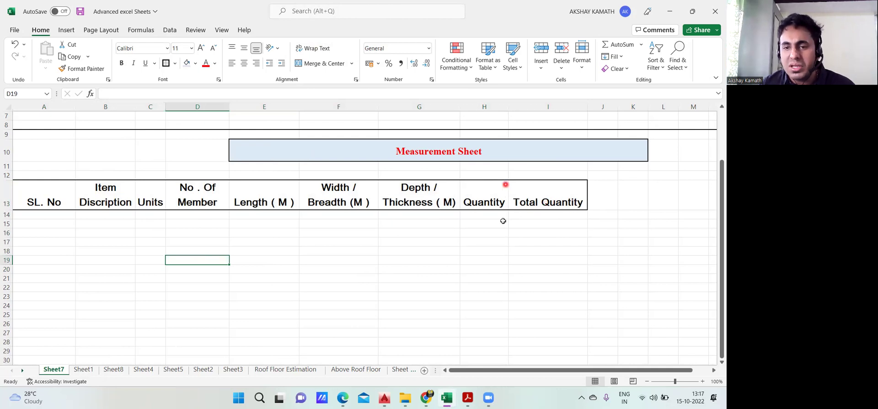
Add All Borders to A13:I13 so each heading has its own cell outline
drag(47, 192, 547, 201)
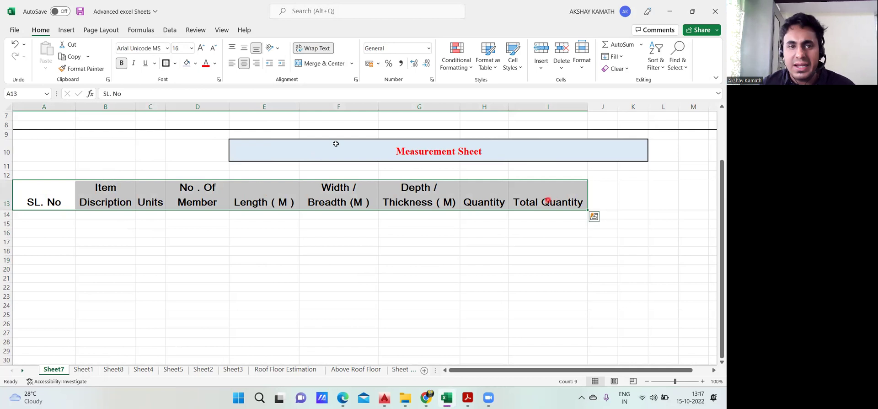
click(175, 64)
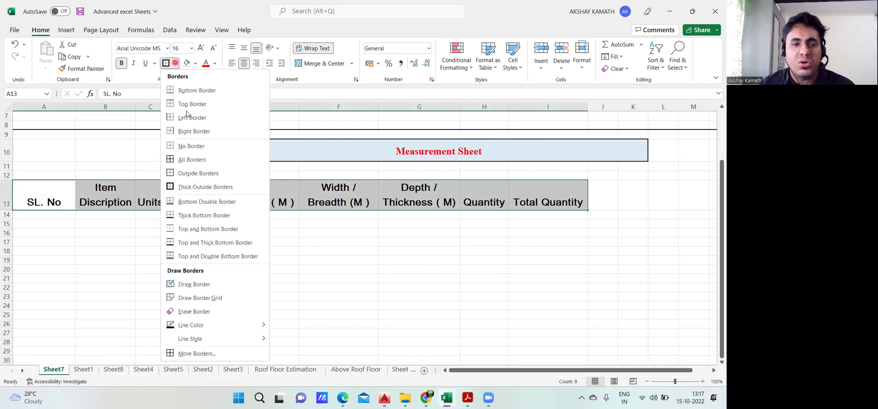
click(192, 159)
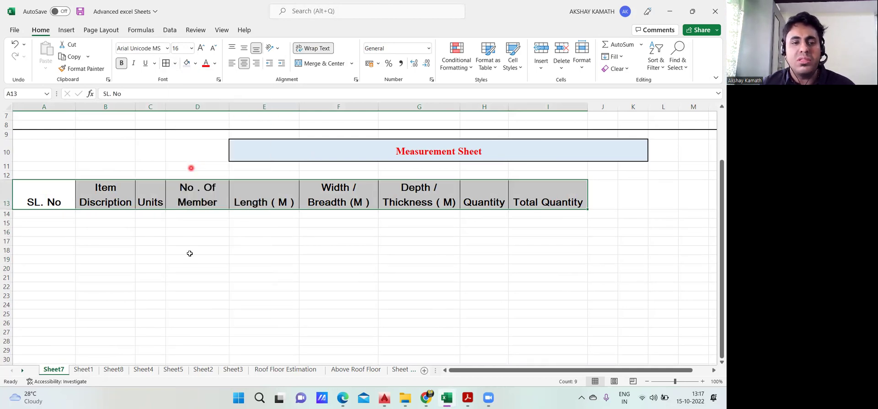
click(191, 251)
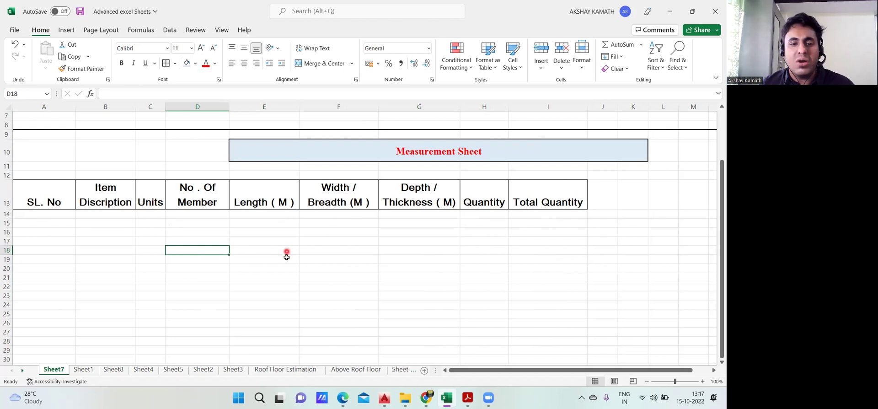
scroll(288, 256, down, 3)
scroll(294, 295, up, 3)
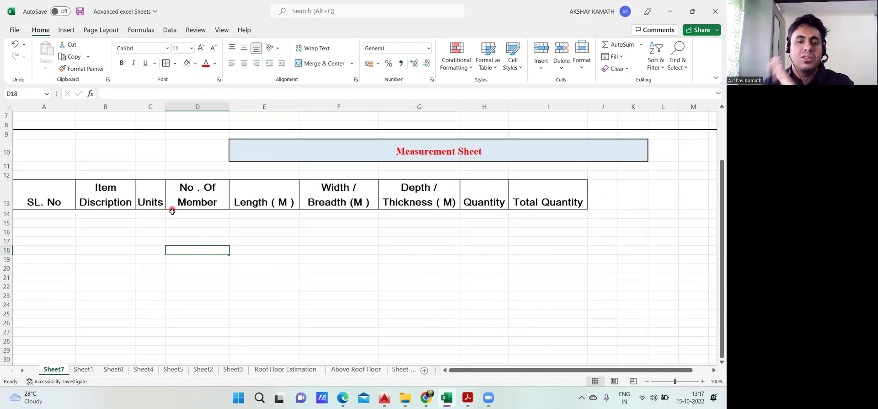
click(83, 369)
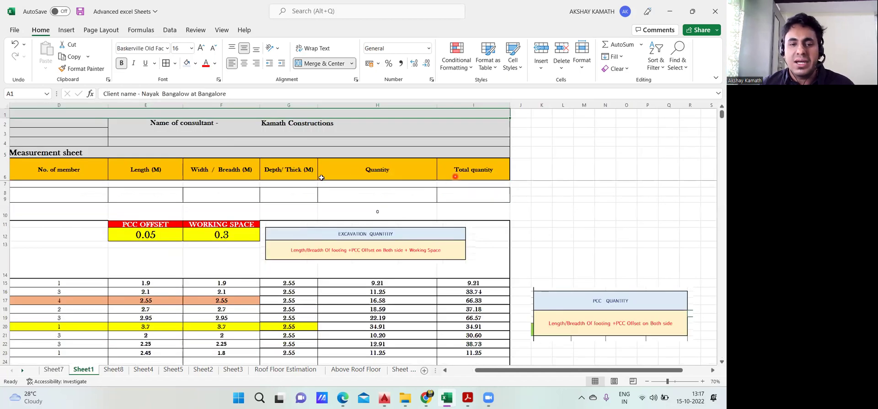
drag(578, 370, 517, 370)
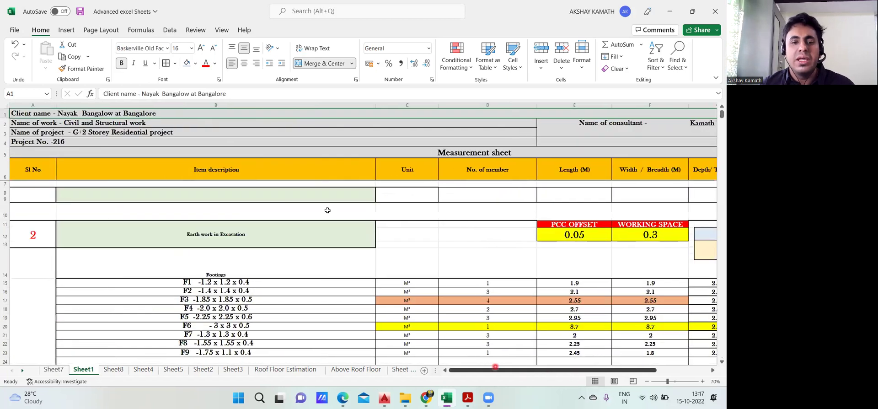
click(55, 368)
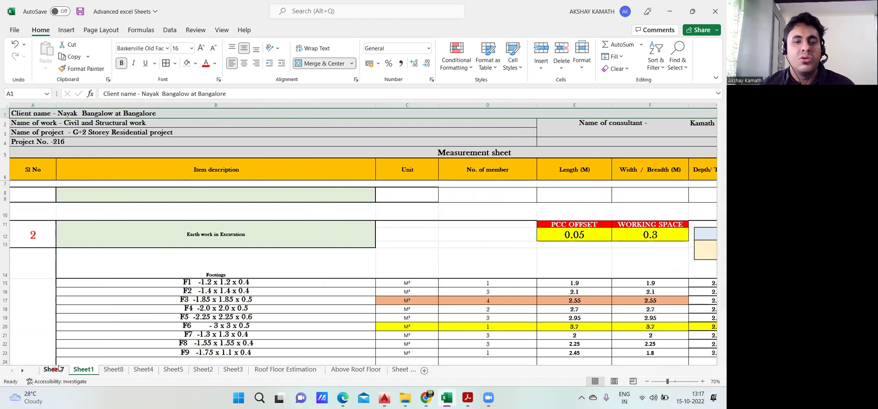
scroll(375, 288, up, 3)
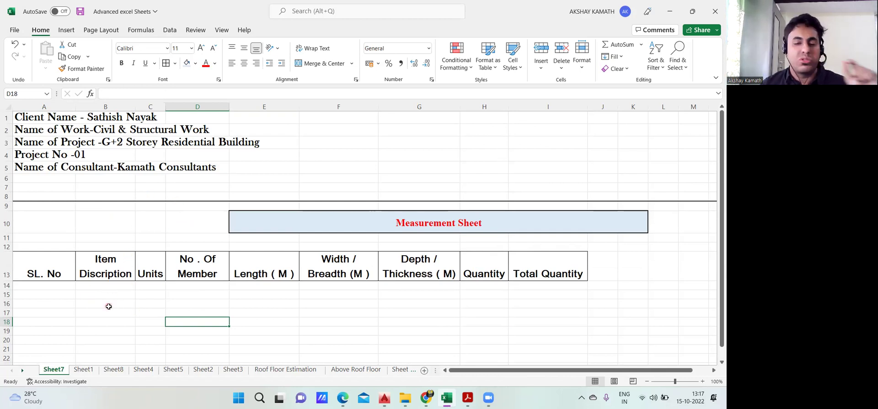
Drag columns B, C and D wider for Item Discription, Units and No . Of Member
drag(133, 106, 194, 106)
scroll(128, 262, down, 1)
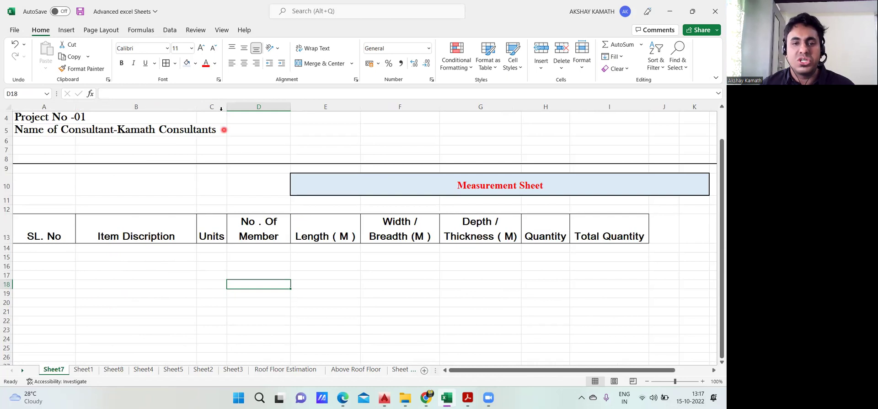
drag(233, 106, 246, 106)
drag(303, 107, 306, 107)
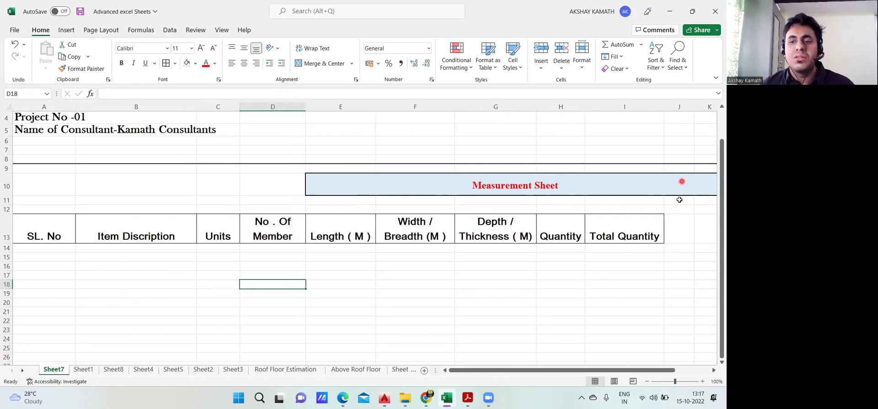
scroll(636, 247, up, 1)
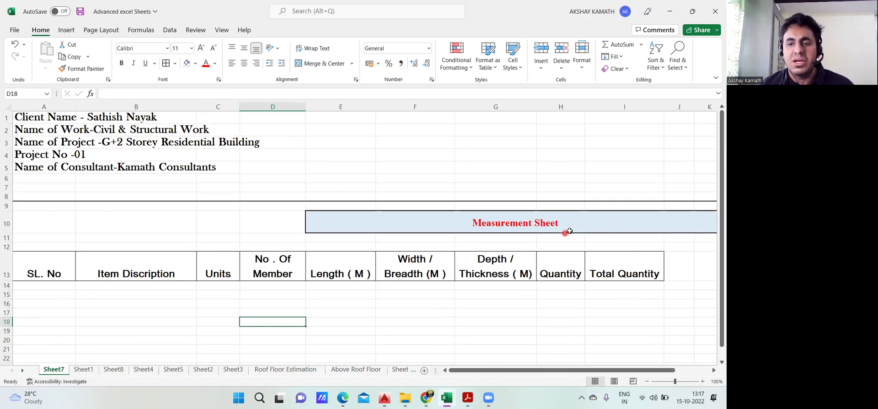
mouse_move(640, 370)
mouse_down()
mouse_move(649, 370)
mouse_move(640, 371)
mouse_up()
Unmerge the Measurement Sheet title and select row 10 from column A across the table
click(384, 224)
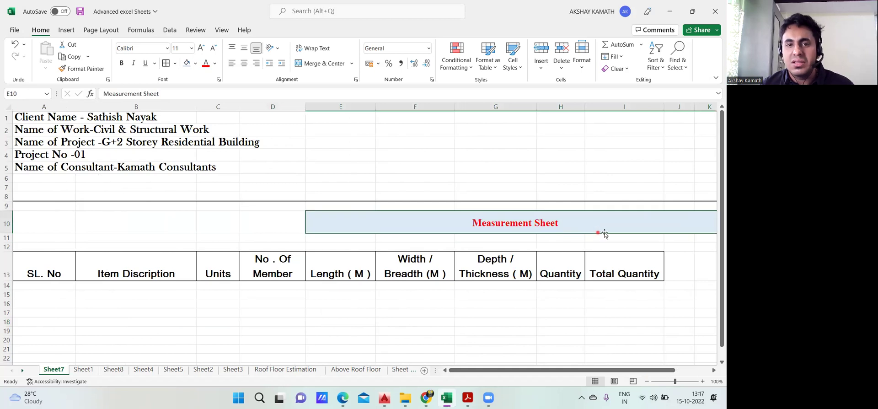
click(323, 64)
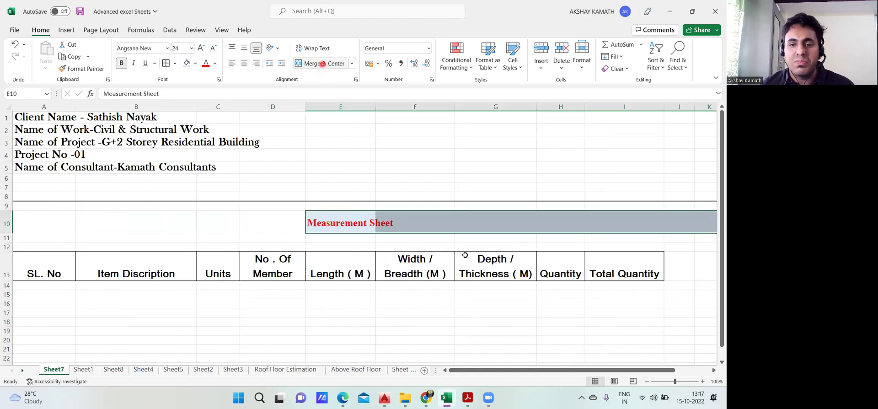
click(470, 294)
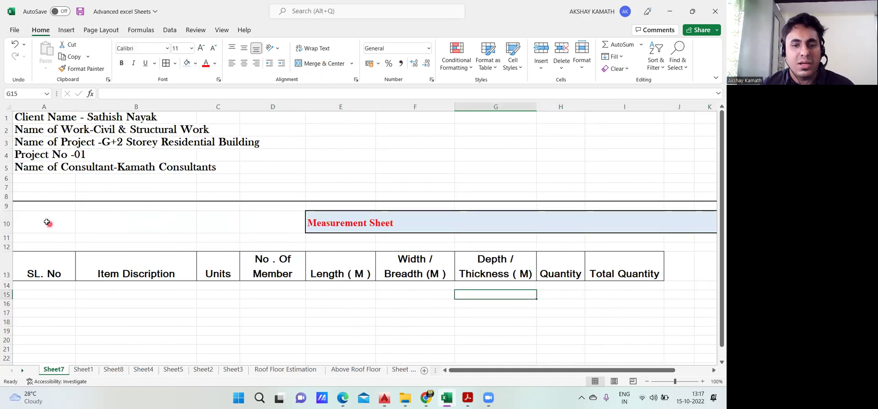
click(355, 222)
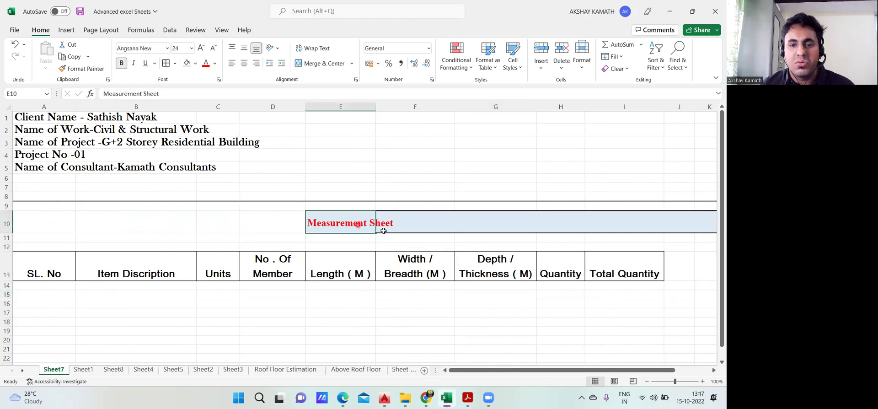
click(459, 226)
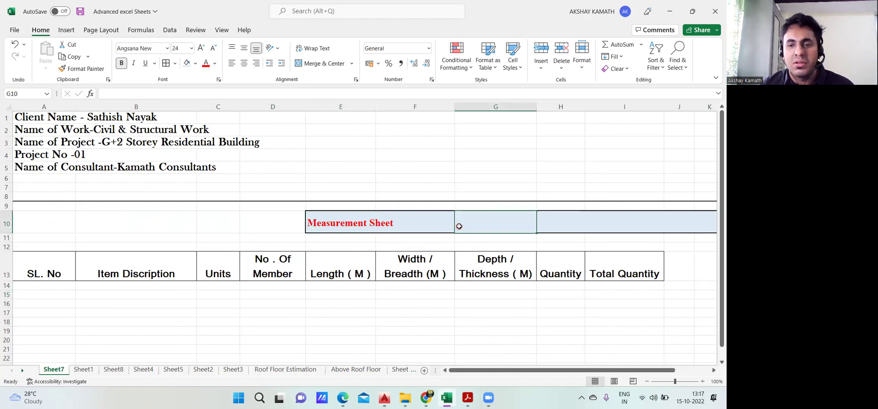
click(429, 228)
drag(25, 221, 659, 231)
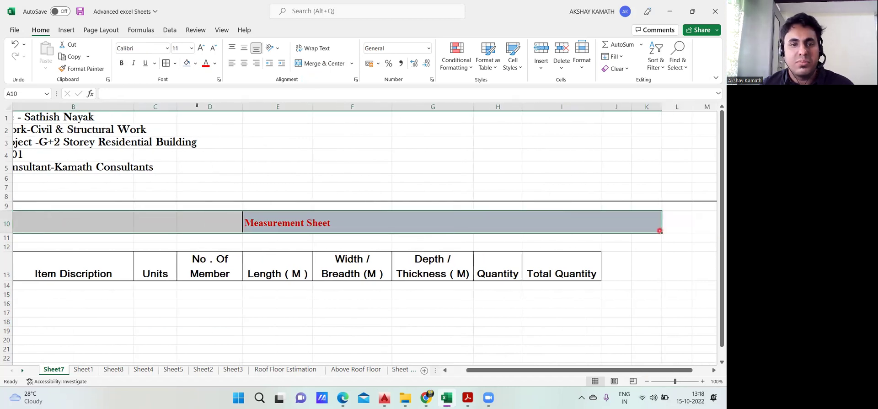
Merge & Center the title across row 10, try left alignment, then re-centre it
click(245, 64)
click(312, 64)
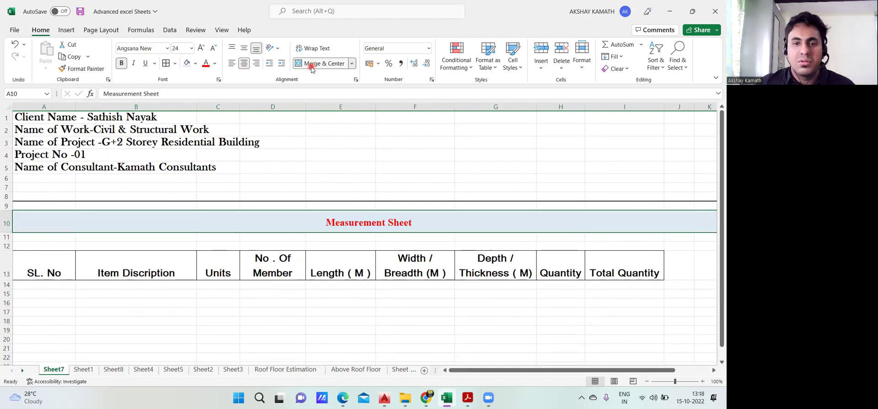
click(458, 319)
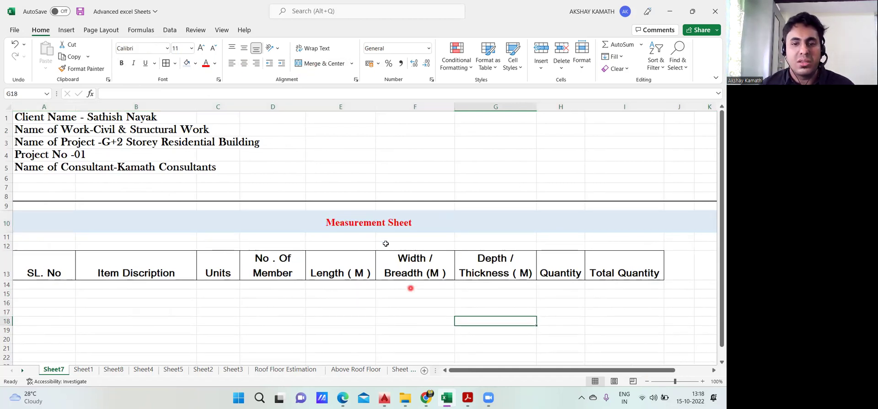
click(379, 220)
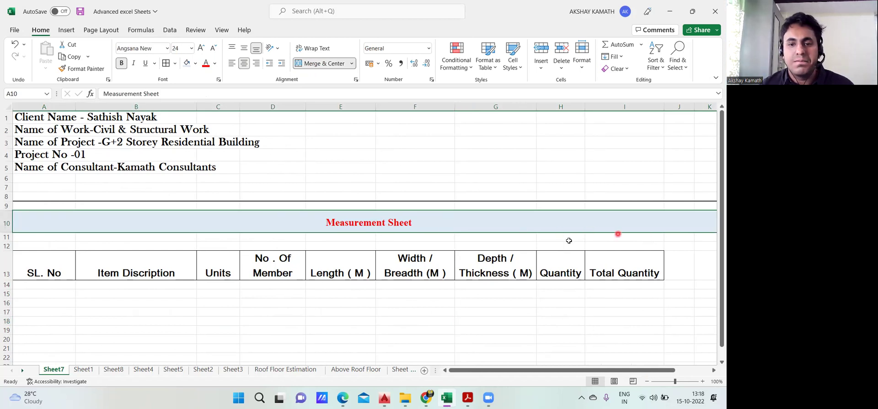
click(232, 64)
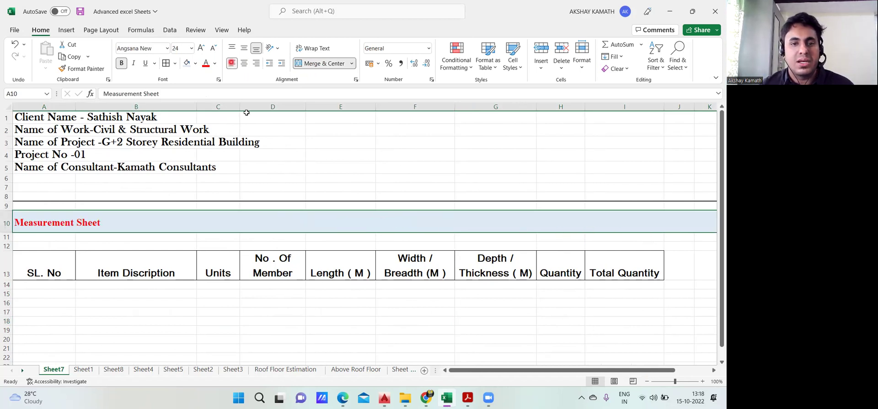
click(243, 63)
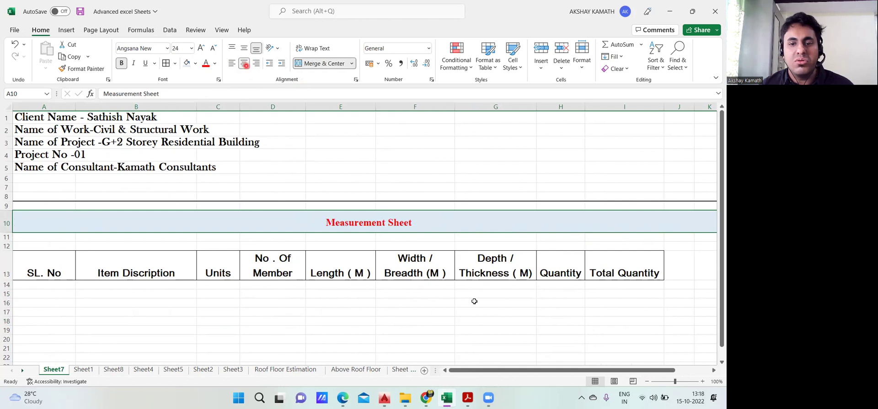
click(509, 315)
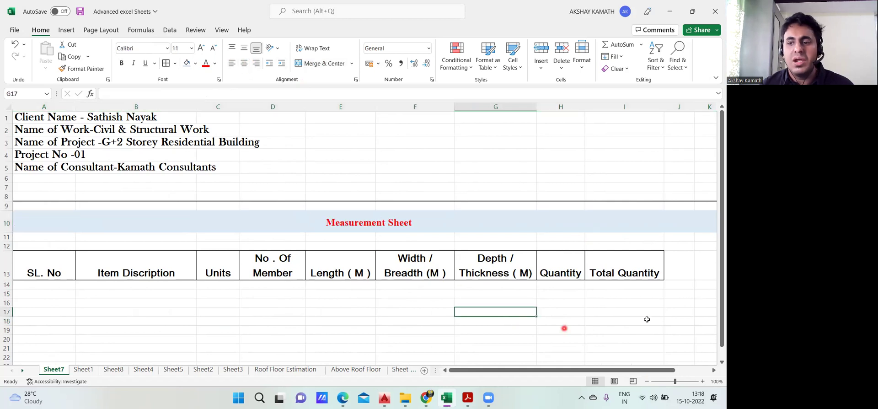
click(448, 227)
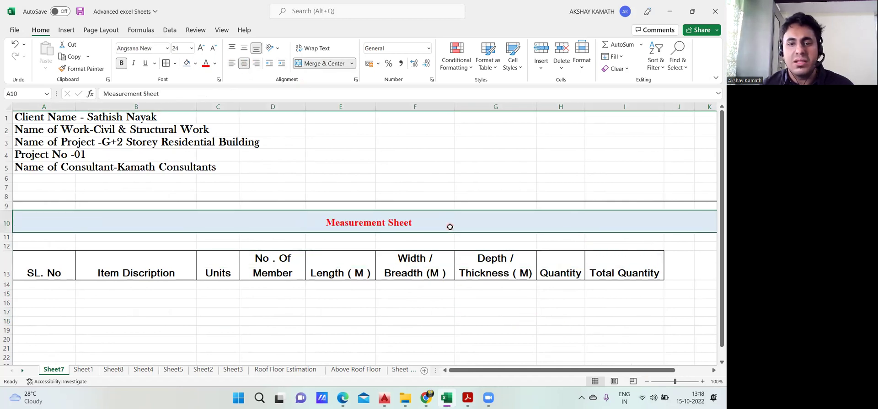
Set the merged title's fill colour to No Fill, removing the light blue
click(195, 63)
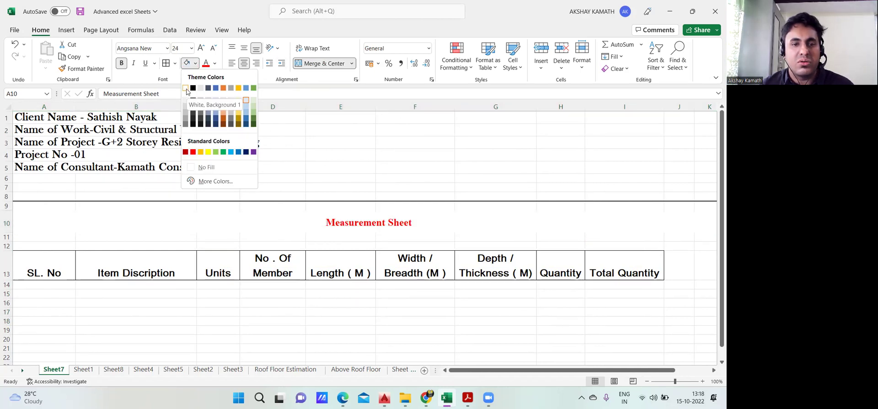
click(216, 168)
click(392, 180)
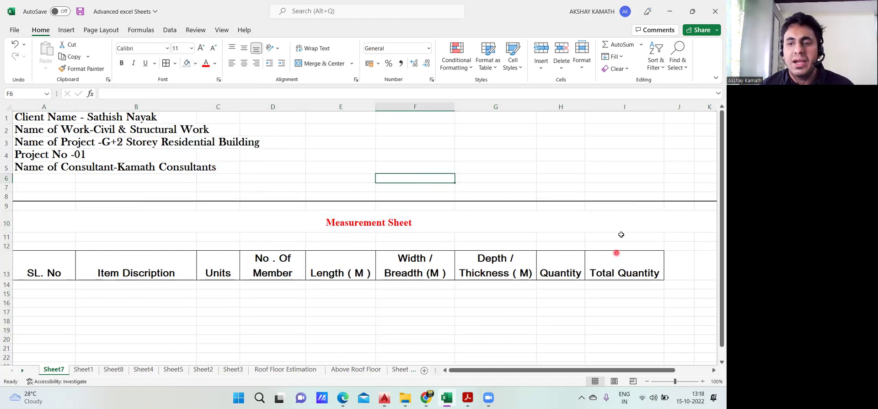
click(481, 227)
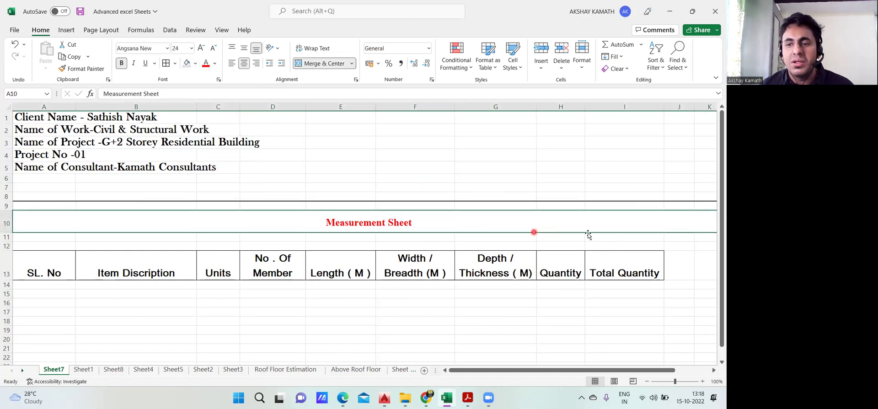
scroll(665, 369, right, 1)
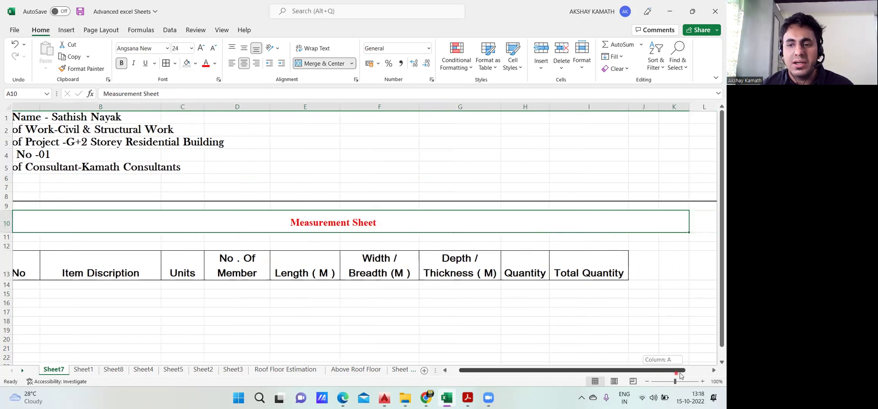
click(630, 244)
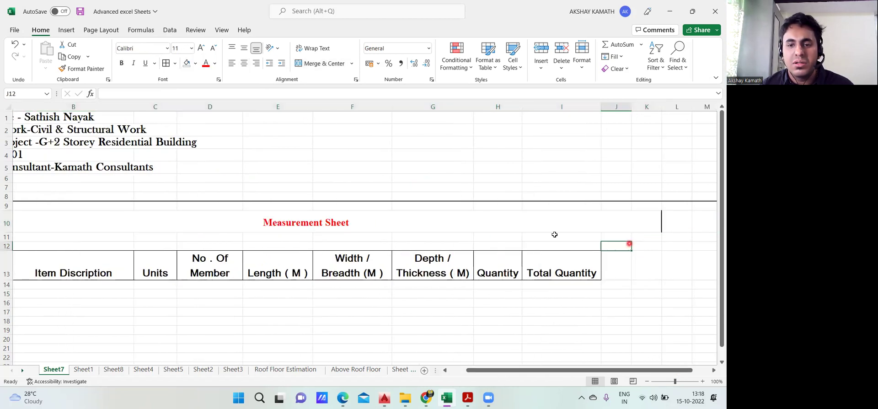
click(417, 222)
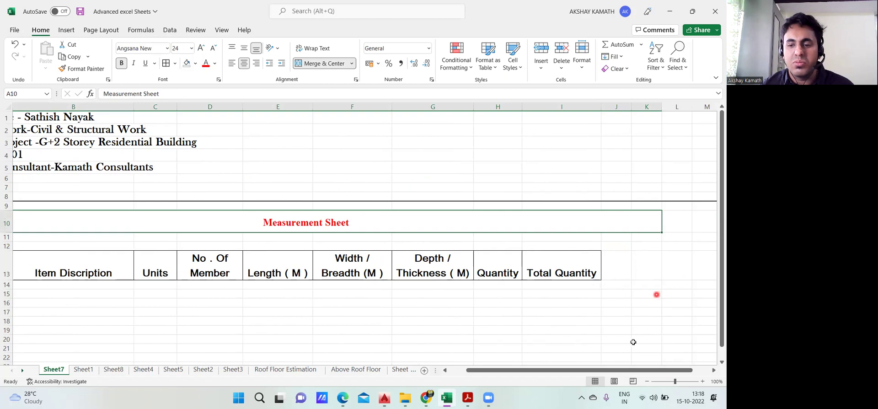
Review the unfilled title, compare with Sheet1, and return to Sheet7
drag(619, 370, 591, 372)
click(521, 313)
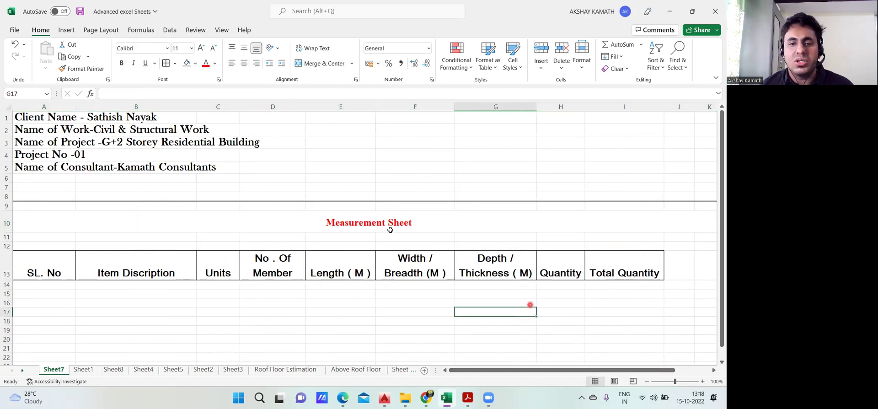
click(295, 225)
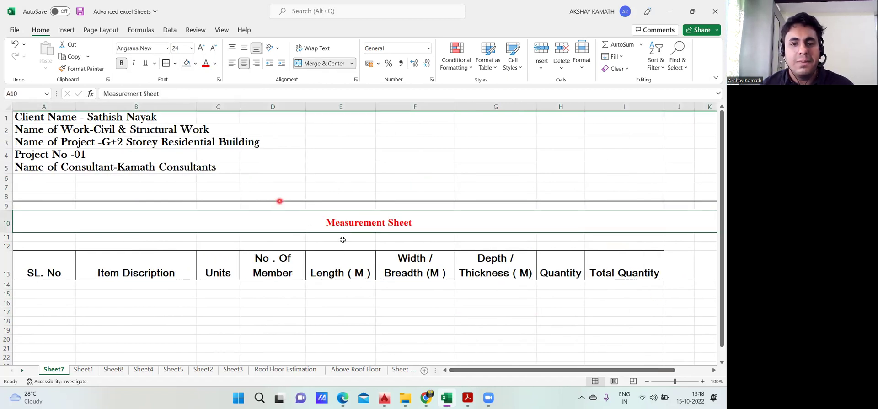
click(565, 329)
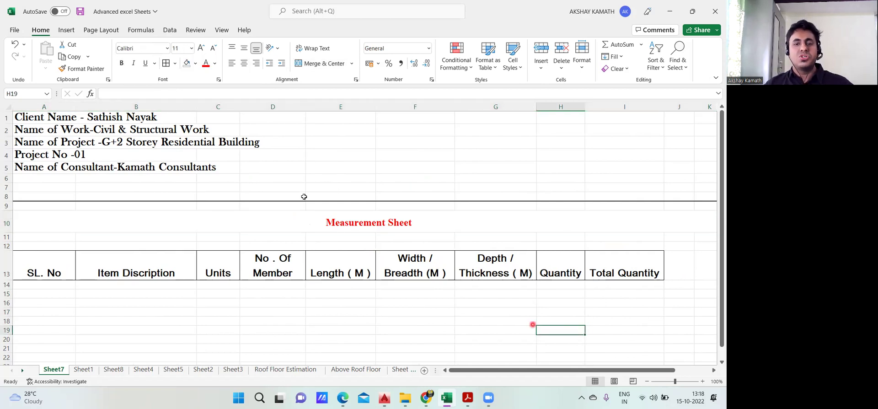
scroll(324, 279, down, 1)
scroll(357, 282, up, 1)
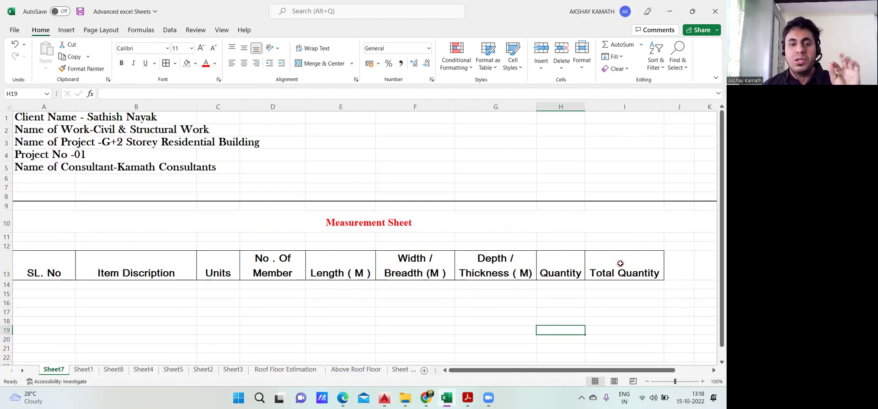
click(85, 369)
scroll(468, 286, up, 5)
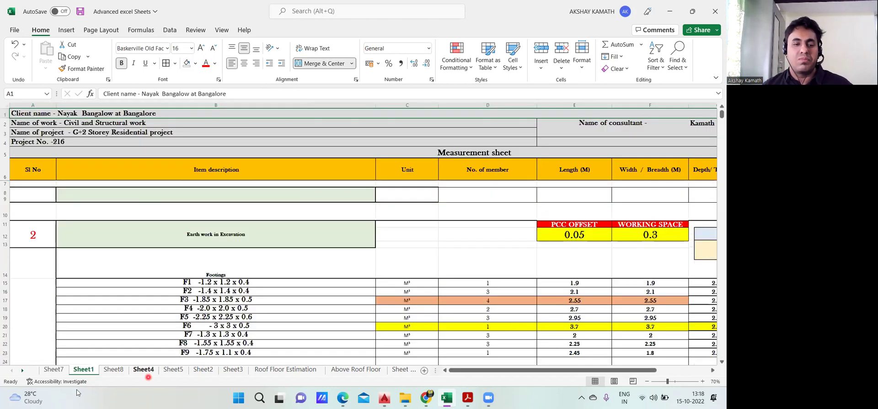
click(54, 370)
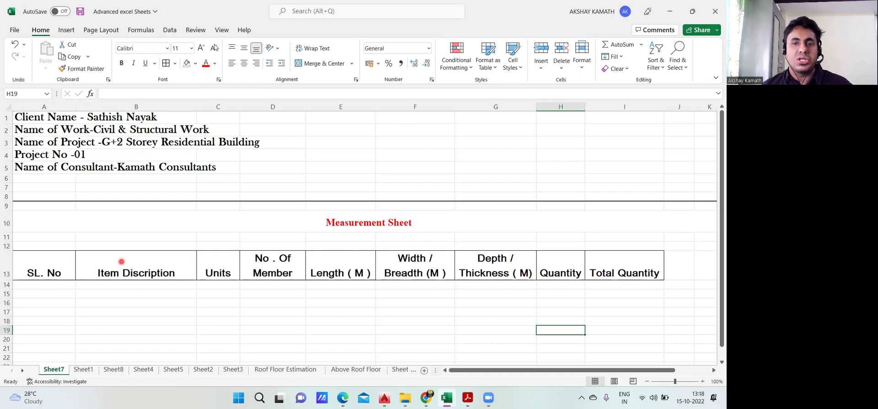